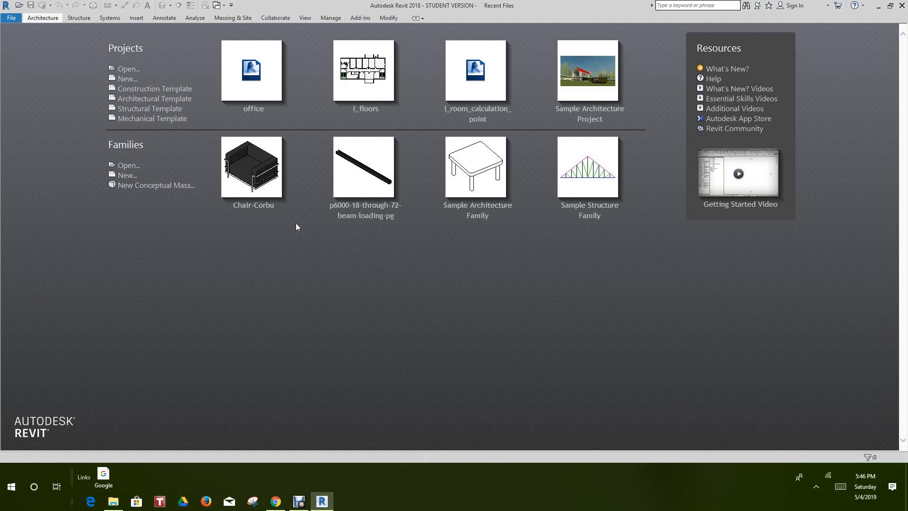
Create a new family from the Structural Column.rft template
{"action": "left_click", "coordinate": [122, 177]}
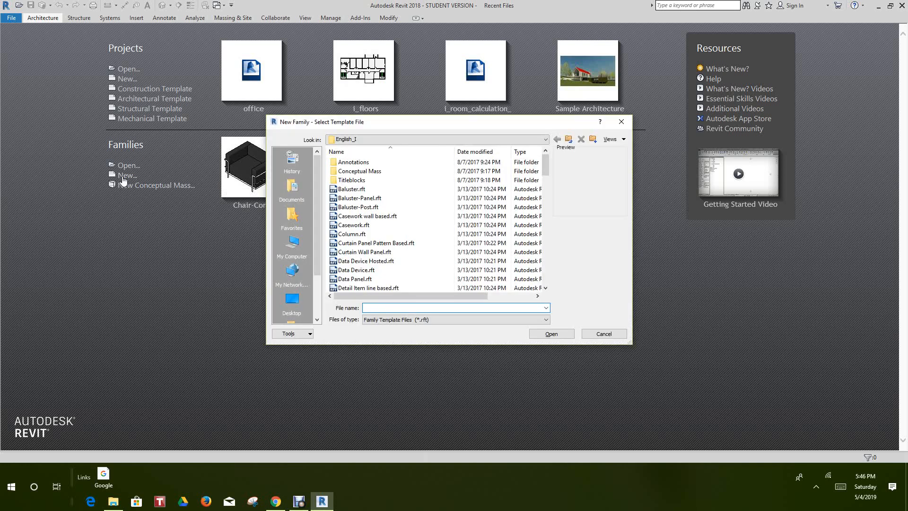
{"action": "scroll", "coordinate": [373, 222], "scroll_direction": "down", "scroll_amount": 6}
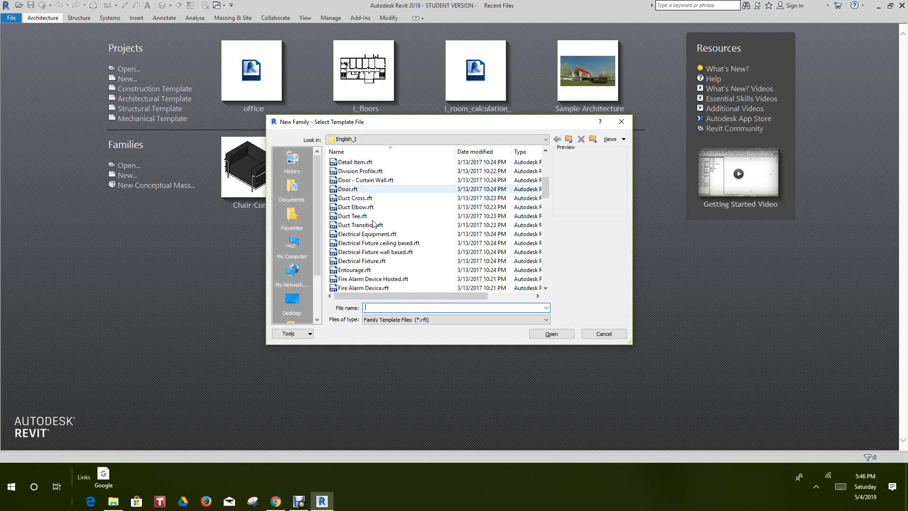
{"action": "scroll", "coordinate": [373, 224], "scroll_direction": "down", "scroll_amount": 15}
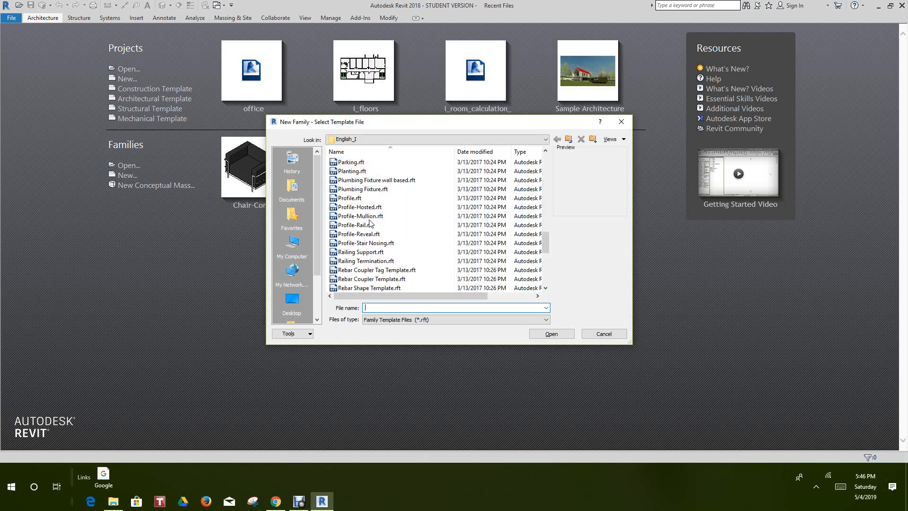
{"action": "scroll", "coordinate": [371, 222], "scroll_direction": "down", "scroll_amount": 3}
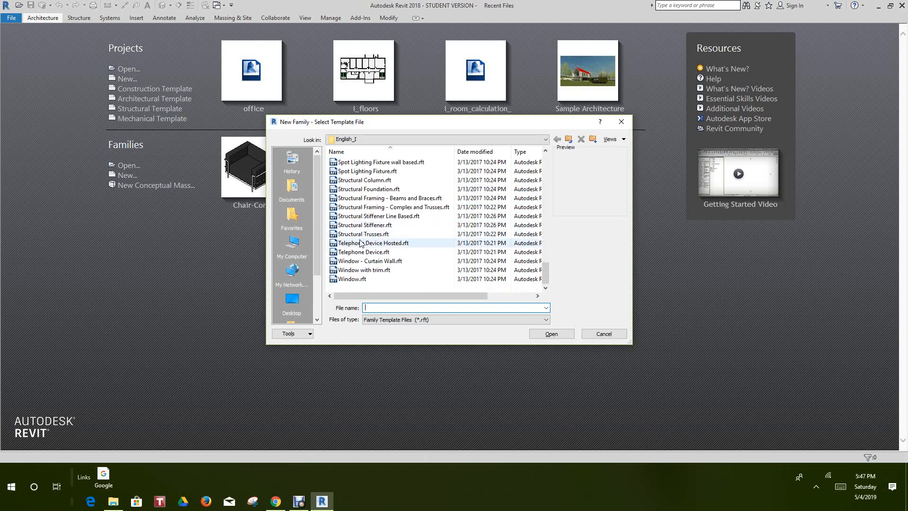
{"action": "left_click", "coordinate": [358, 180]}
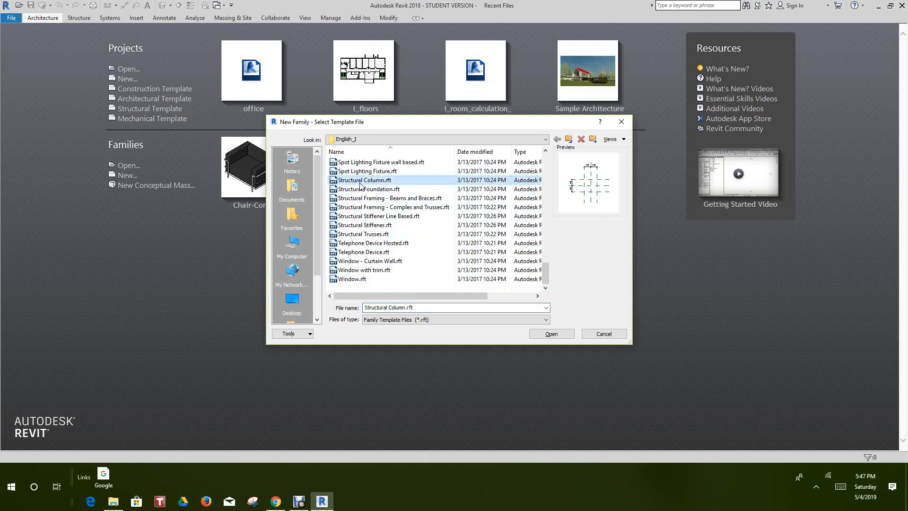
{"action": "left_click", "coordinate": [548, 334]}
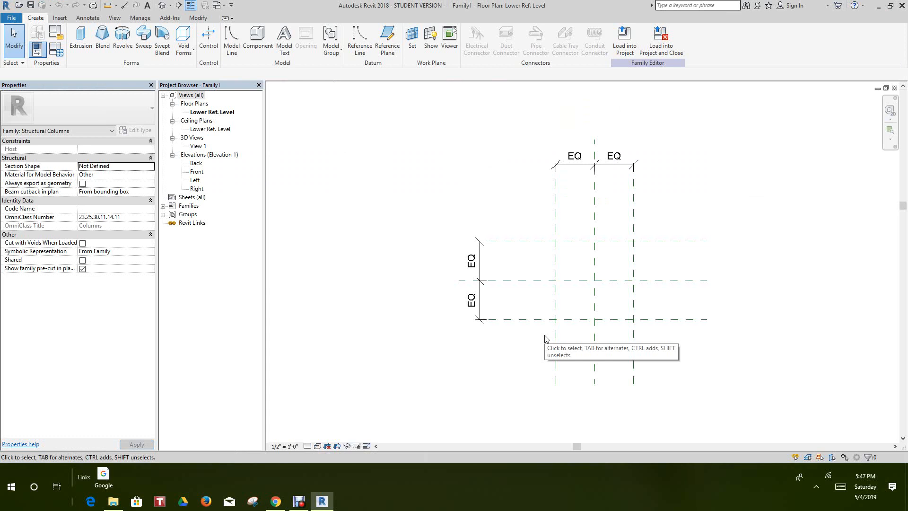
Start saving the new family as a family file and choose the Desktop as its location
{"action": "scroll", "coordinate": [479, 213], "scroll_direction": "up", "scroll_amount": 3}
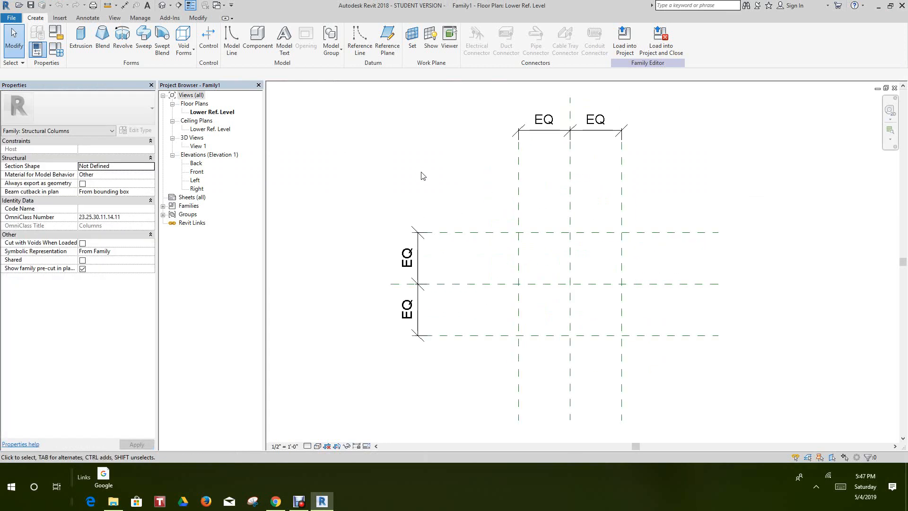
{"action": "left_click", "coordinate": [13, 21]}
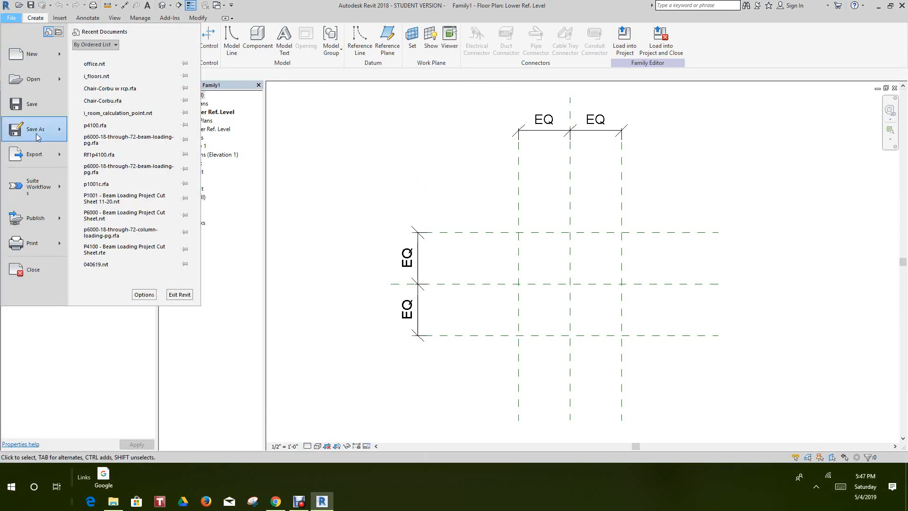
{"action": "mouse_move", "coordinate": [38, 137]}
{"action": "left_click", "coordinate": [115, 93]}
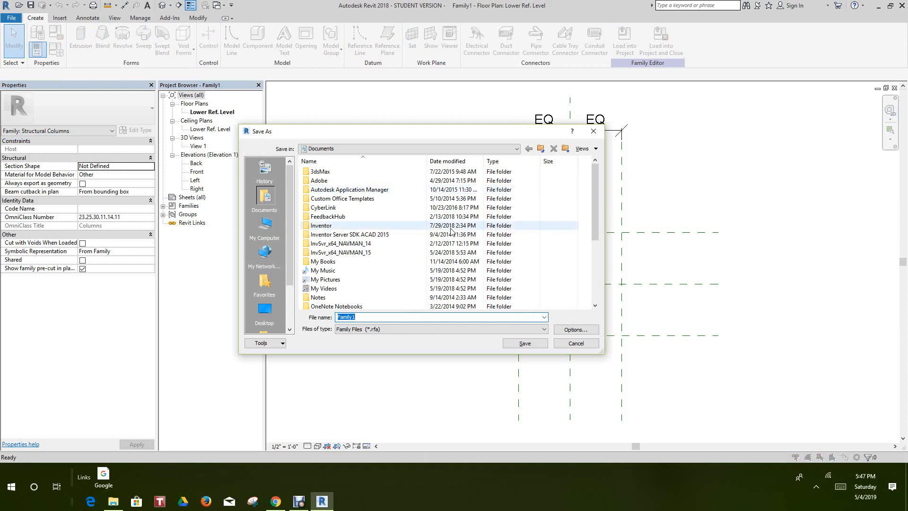
{"action": "type", "text": "Bui"}
{"action": "key", "text": "BackSpace"}
{"action": "key", "text": "BackSpace"}
{"action": "left_click", "coordinate": [272, 316]}
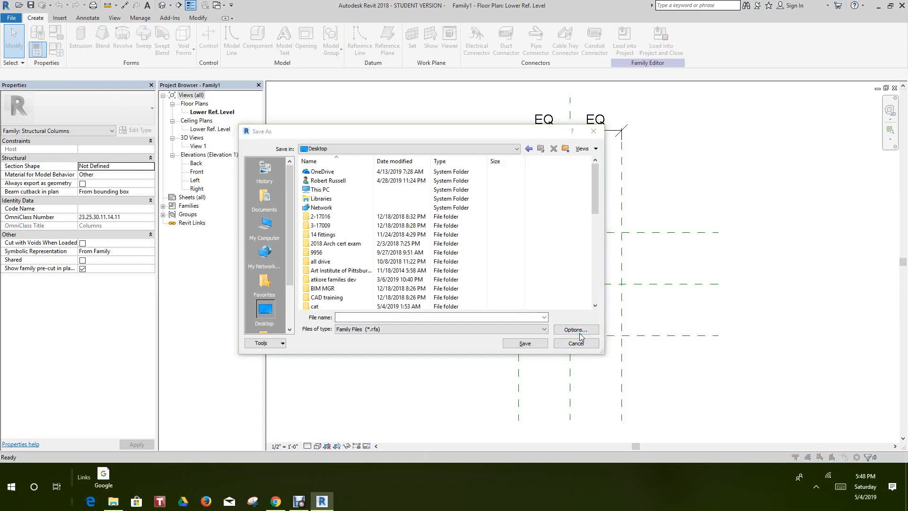
Set the maximum number of backups to 1 in the file save options
{"action": "left_click", "coordinate": [576, 330]}
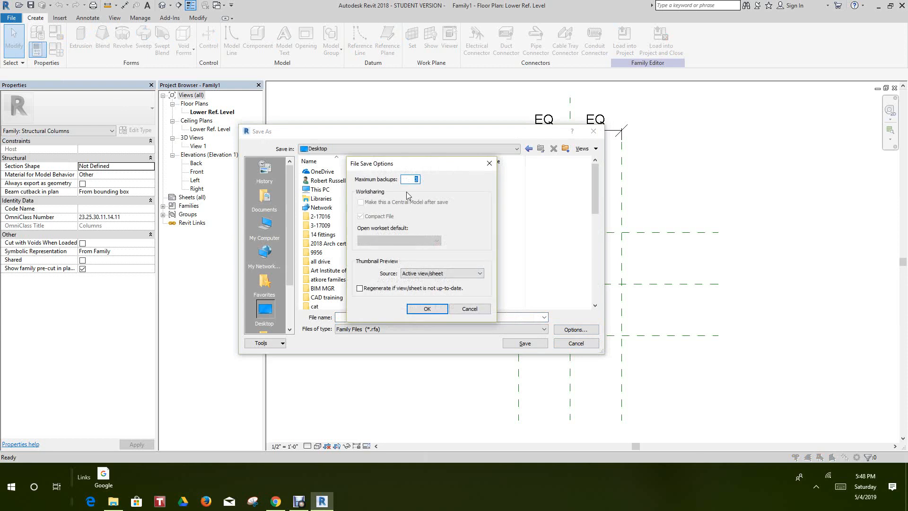
{"action": "type", "text": "1"}
{"action": "left_click", "coordinate": [430, 310]}
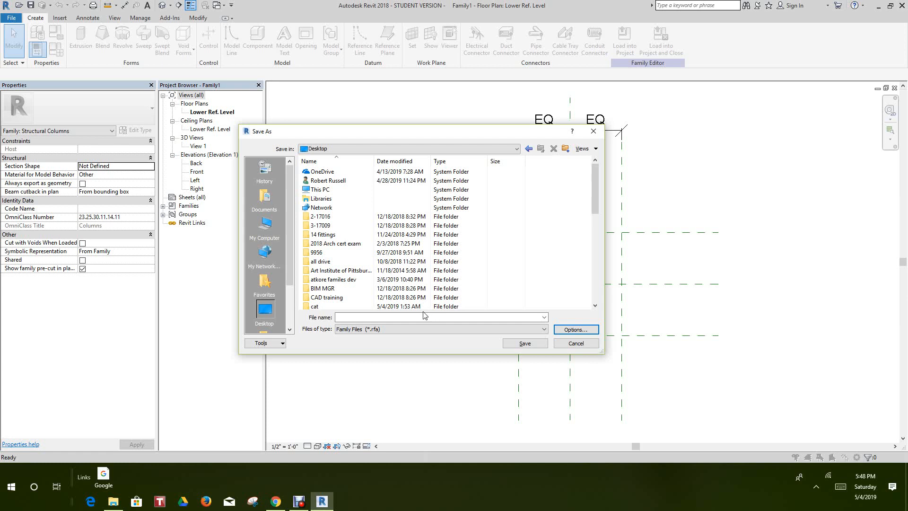
Name the family file Built-Up Column and save it
{"action": "left_click", "coordinate": [353, 317]}
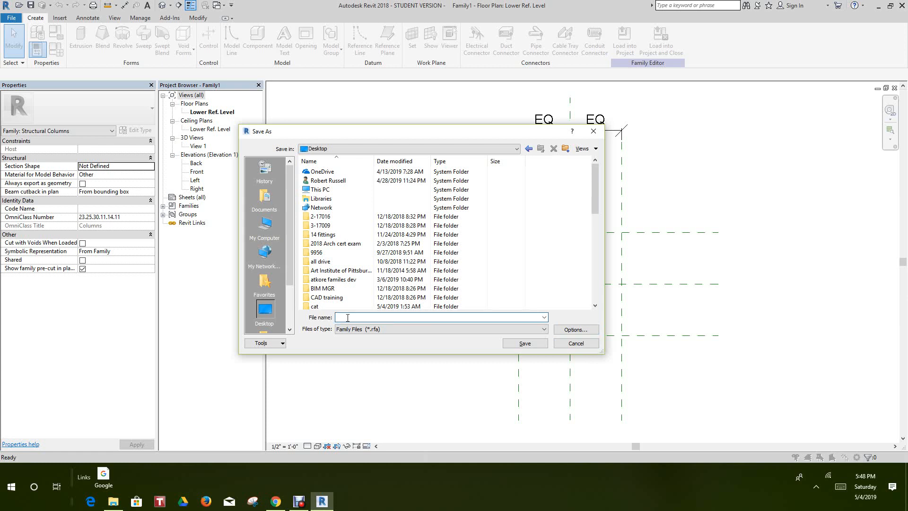
{"action": "type", "text": "Built"}
{"action": "key", "text": "BackSpace"}
{"action": "key", "text": "BackSpace"}
{"action": "key", "text": "BackSpace"}
{"action": "type", "text": "m"}
{"action": "left_click", "coordinate": [529, 345]}
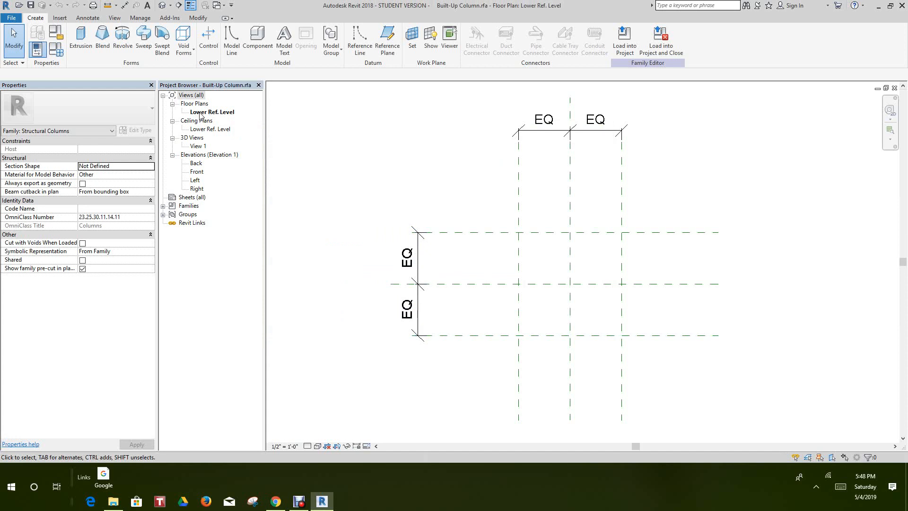
Add four reference planes by picking the back, left, front and right planes with a 2" inward offset
{"action": "scroll", "coordinate": [529, 278], "scroll_direction": "up", "scroll_amount": 1}
{"action": "middle_click_drag", "start_coordinate": [542, 288], "coordinate": [517, 282]}
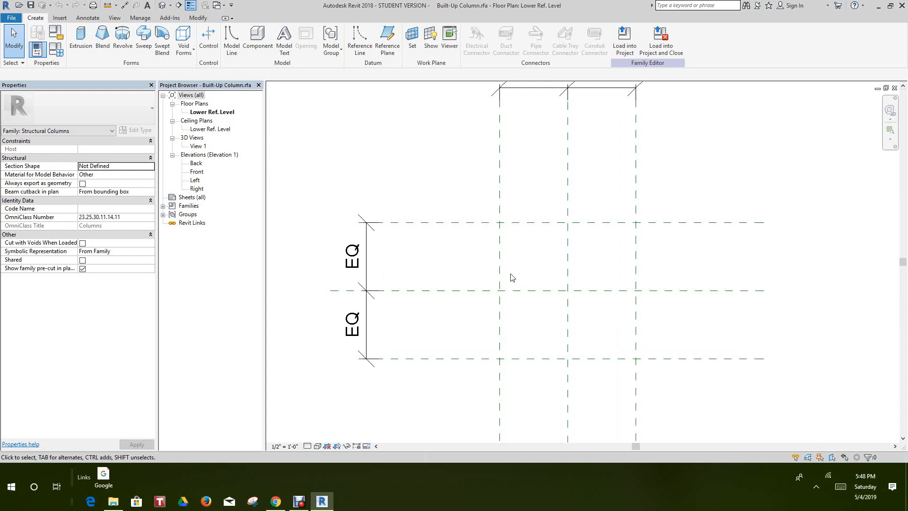
{"action": "left_click", "coordinate": [387, 40]}
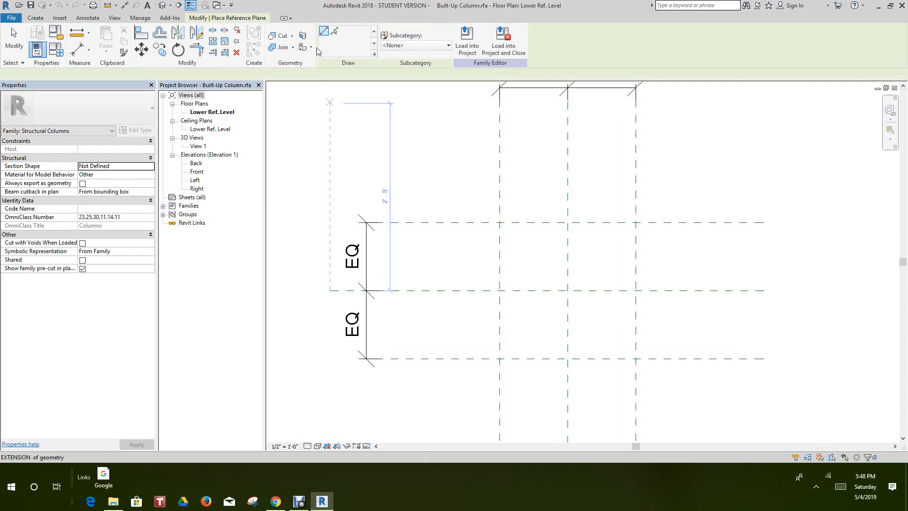
{"action": "left_click", "coordinate": [335, 31]}
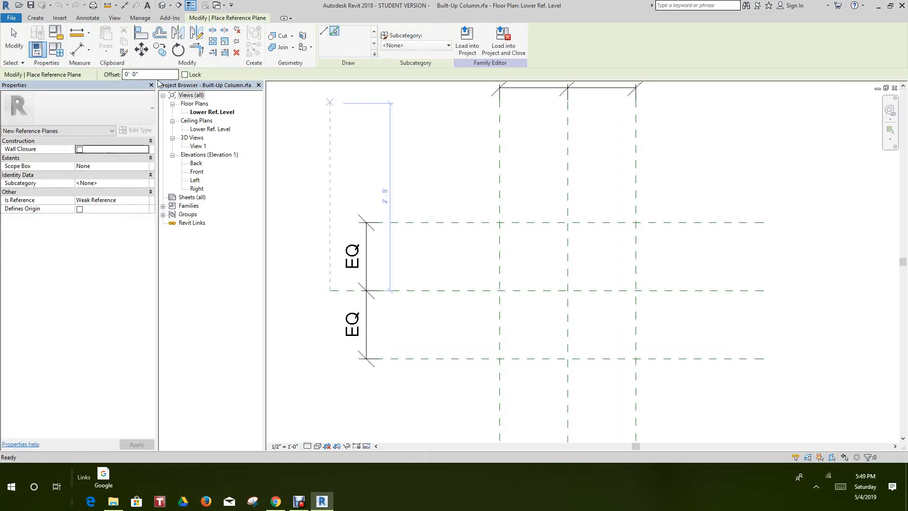
{"action": "left_click", "coordinate": [135, 74]}
{"action": "double_click", "coordinate": [135, 74]}
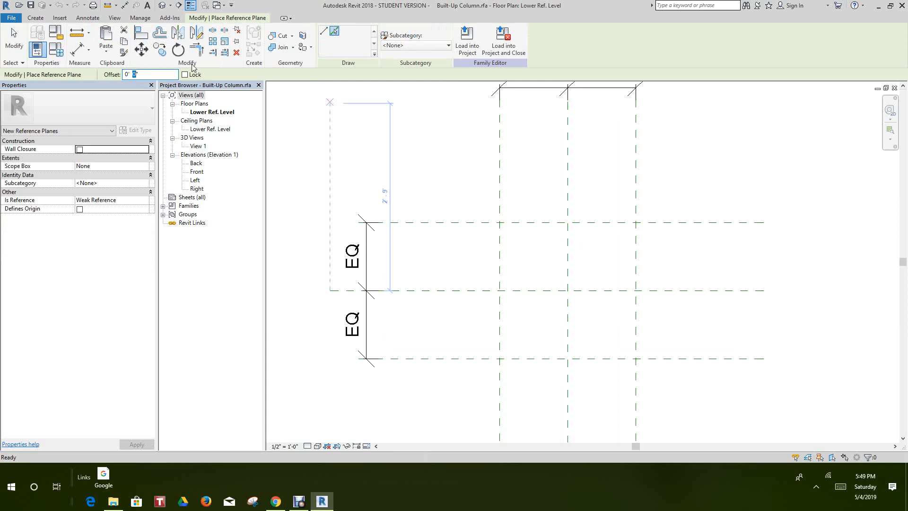
{"action": "type", "text": "2"}
{"action": "scroll", "coordinate": [498, 222], "scroll_direction": "up", "scroll_amount": 1}
{"action": "scroll", "coordinate": [502, 206], "scroll_direction": "down", "scroll_amount": 1}
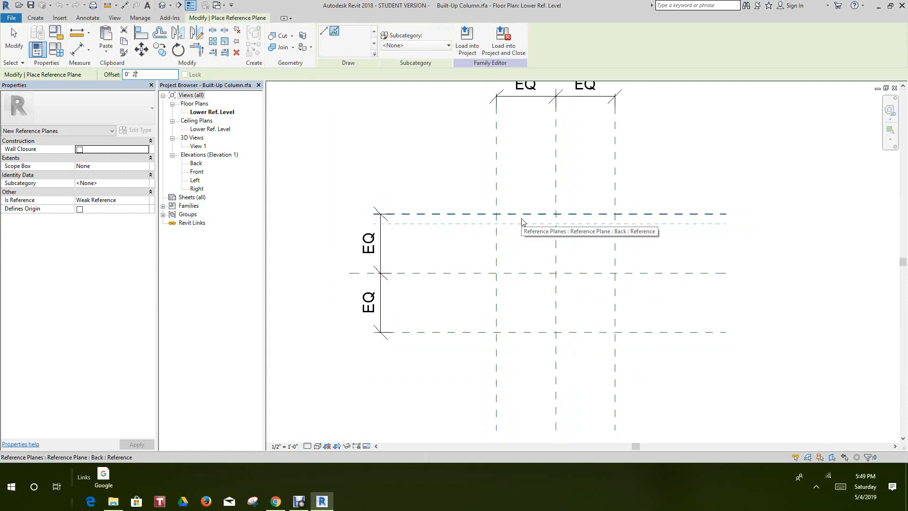
{"action": "left_click", "coordinate": [507, 218]}
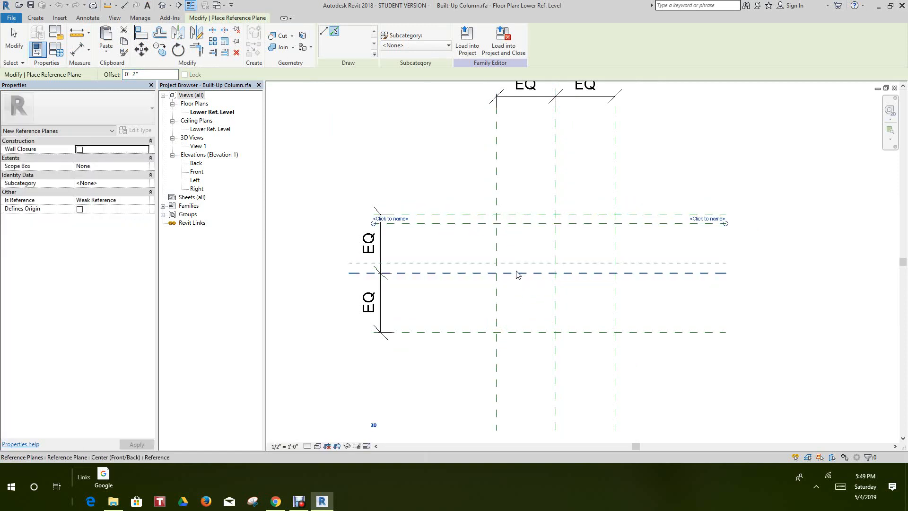
{"action": "left_click", "coordinate": [499, 297]}
{"action": "left_click", "coordinate": [543, 333]}
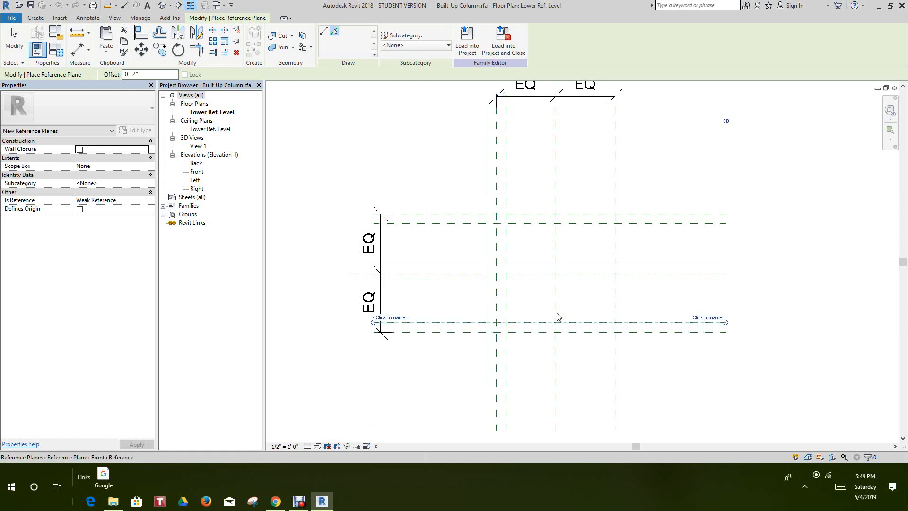
{"action": "left_click", "coordinate": [613, 297]}
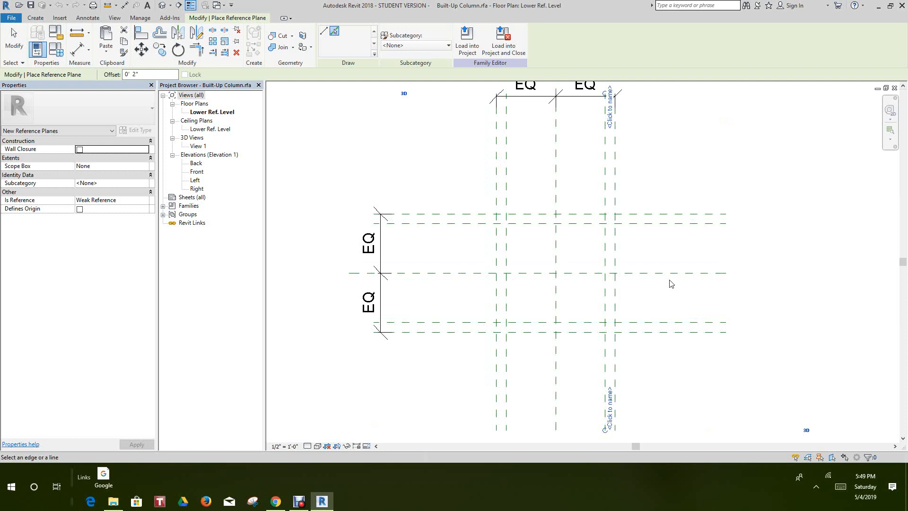
Delete the EQ dimension that spans the left, center and right reference planes
{"action": "scroll", "coordinate": [589, 156], "scroll_direction": "down", "scroll_amount": 3}
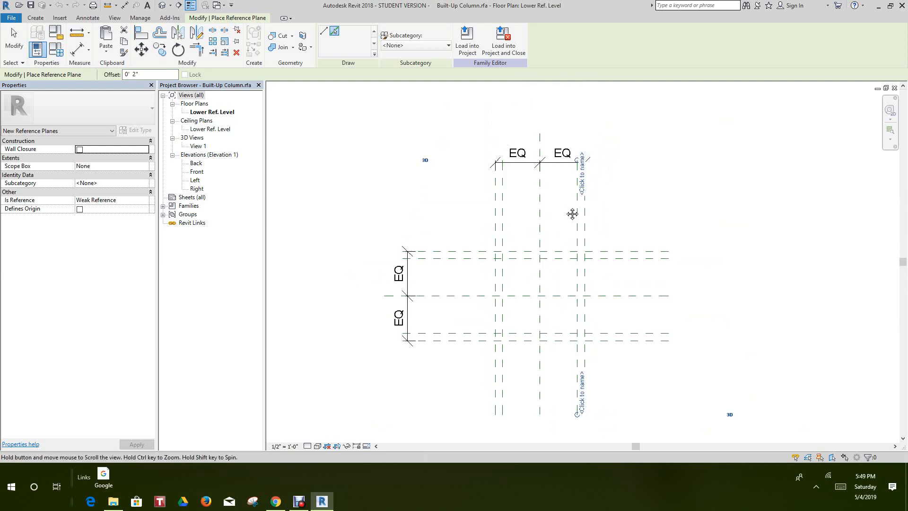
{"action": "scroll", "coordinate": [551, 176], "scroll_direction": "up", "scroll_amount": 3}
{"action": "scroll", "coordinate": [551, 176], "scroll_direction": "down", "scroll_amount": 3}
{"action": "middle_click_drag", "start_coordinate": [552, 177], "coordinate": [545, 167]}
{"action": "scroll", "coordinate": [540, 160], "scroll_direction": "up", "scroll_amount": 2}
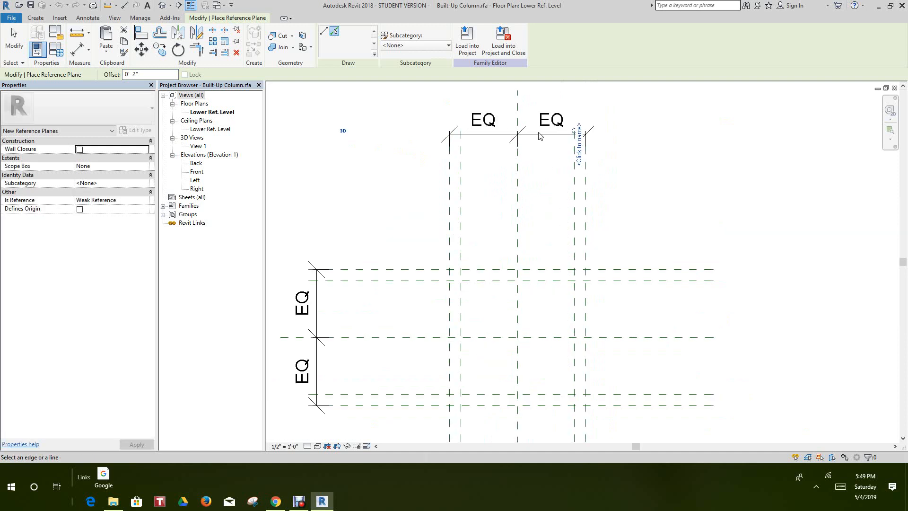
{"action": "left_click", "coordinate": [14, 40]}
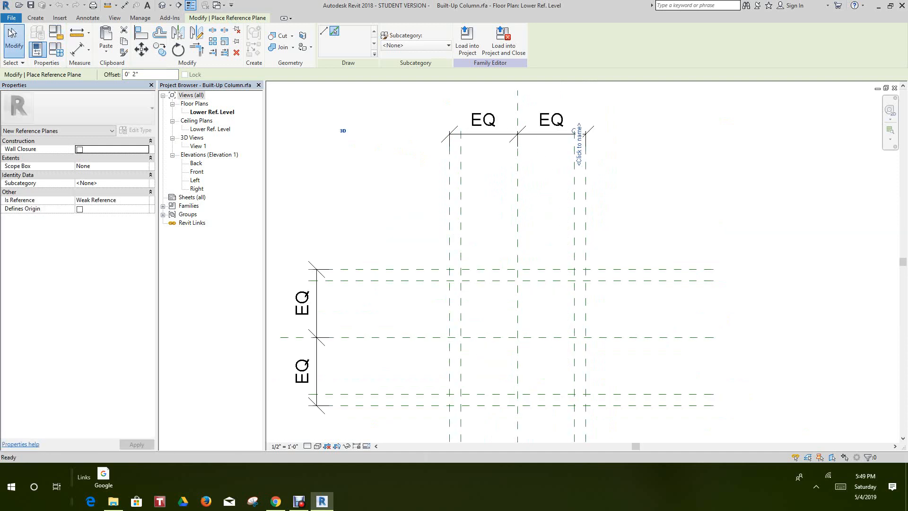
{"action": "right_click", "coordinate": [526, 139]}
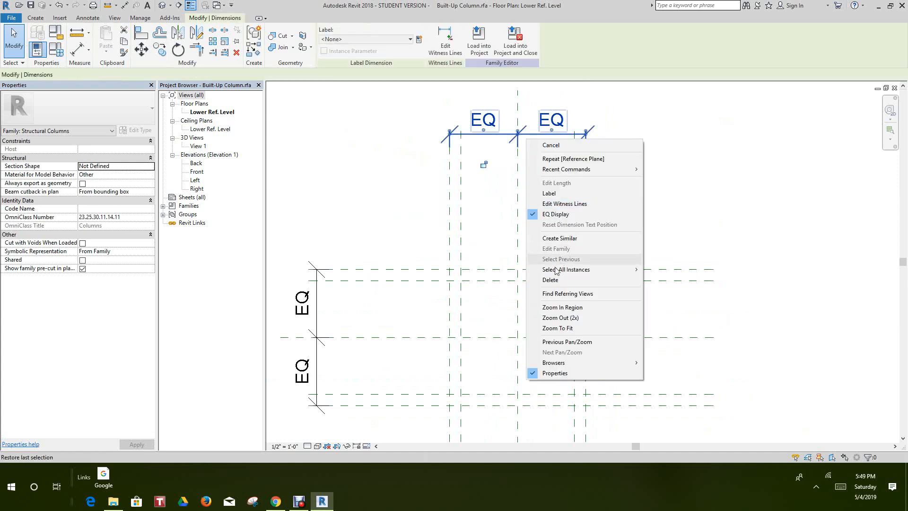
{"action": "left_click", "coordinate": [551, 281]}
Delete the EQ dimension that spans the back, center and front reference planes
{"action": "scroll", "coordinate": [432, 222], "scroll_direction": "down", "scroll_amount": 2}
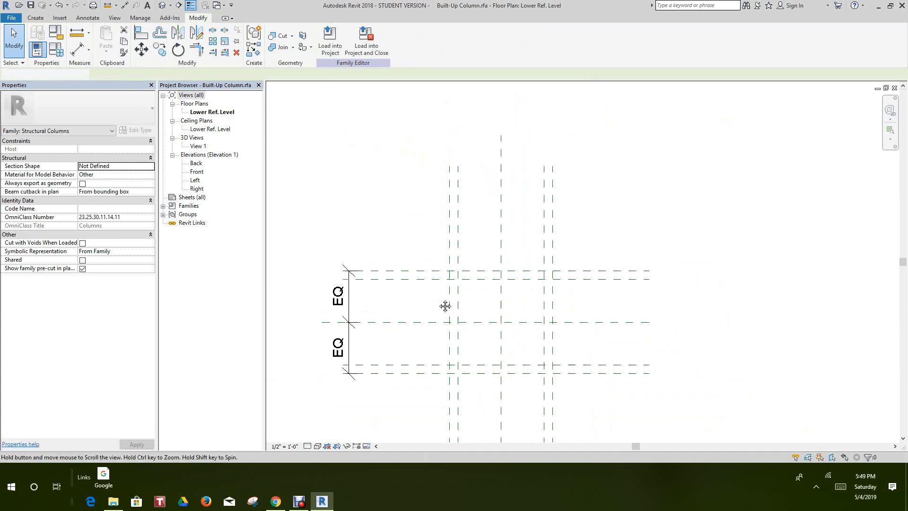
{"action": "scroll", "coordinate": [348, 299], "scroll_direction": "up", "scroll_amount": 1}
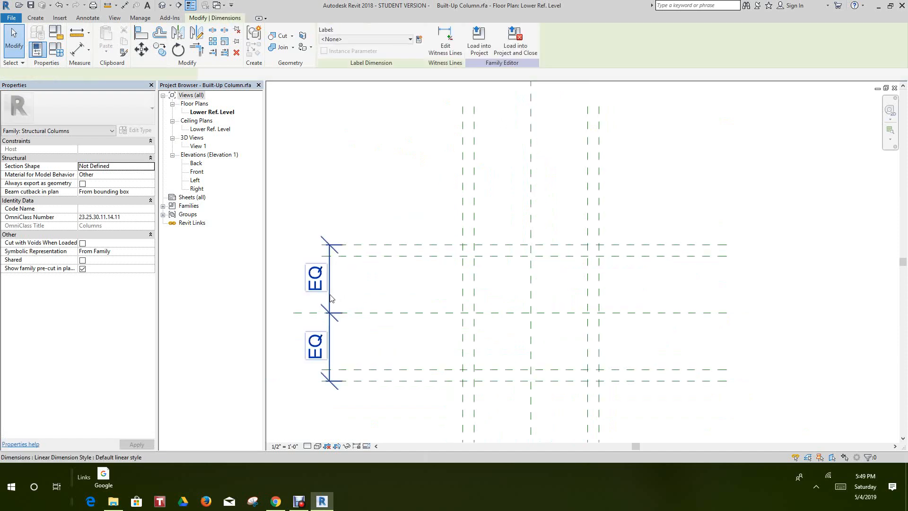
{"action": "right_click", "coordinate": [330, 298]}
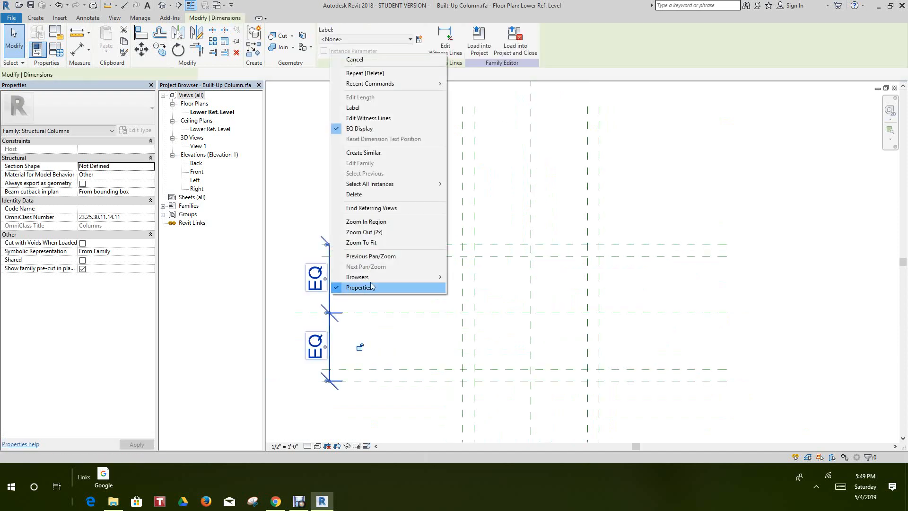
{"action": "left_click", "coordinate": [358, 195]}
Add an aligned dimension between the outermost left and right reference planes, placed above the plan
{"action": "scroll", "coordinate": [371, 196], "scroll_direction": "down", "scroll_amount": 3}
{"action": "middle_click_drag", "start_coordinate": [365, 217], "coordinate": [363, 215]}
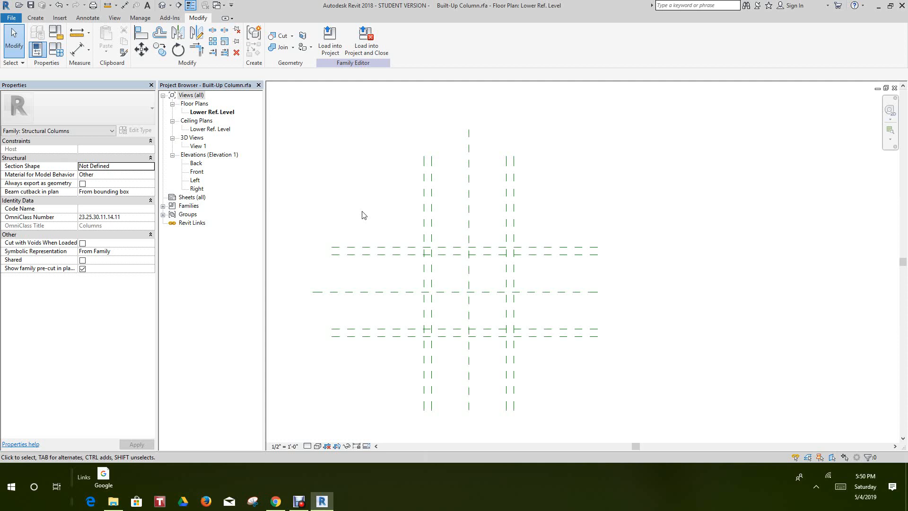
{"action": "middle_click_drag", "start_coordinate": [376, 189], "coordinate": [365, 205]}
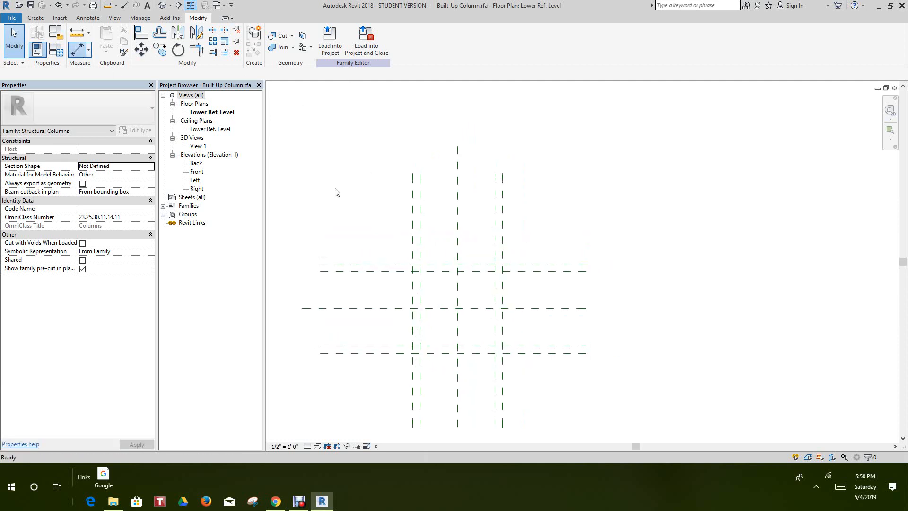
{"action": "key", "text": "d"}
{"action": "key", "text": "i"}
{"action": "left_click", "coordinate": [411, 197]}
{"action": "left_click", "coordinate": [502, 219]}
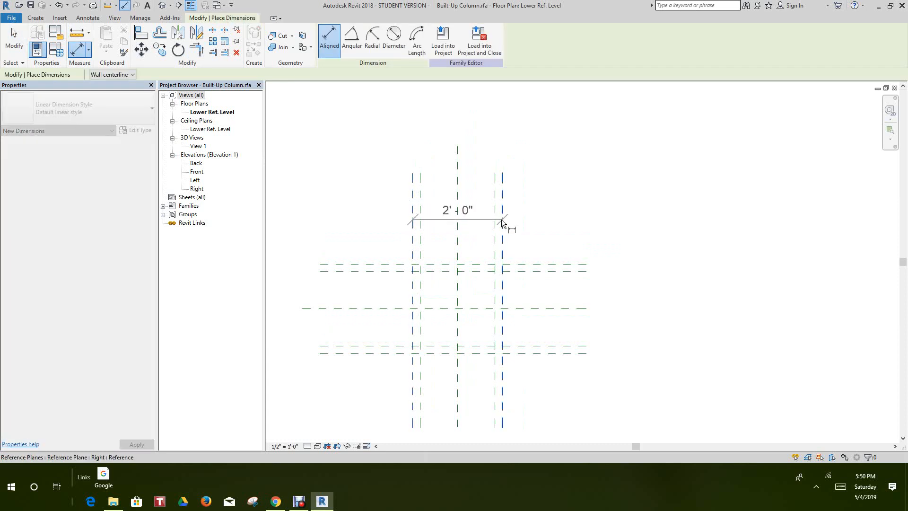
{"action": "left_click", "coordinate": [522, 136]}
Add an aligned dimension between the inner back and inner front reference planes, placed left of the plan
{"action": "middle_click_drag", "start_coordinate": [558, 185], "coordinate": [566, 166]}
{"action": "scroll", "coordinate": [381, 262], "scroll_direction": "up", "scroll_amount": 2}
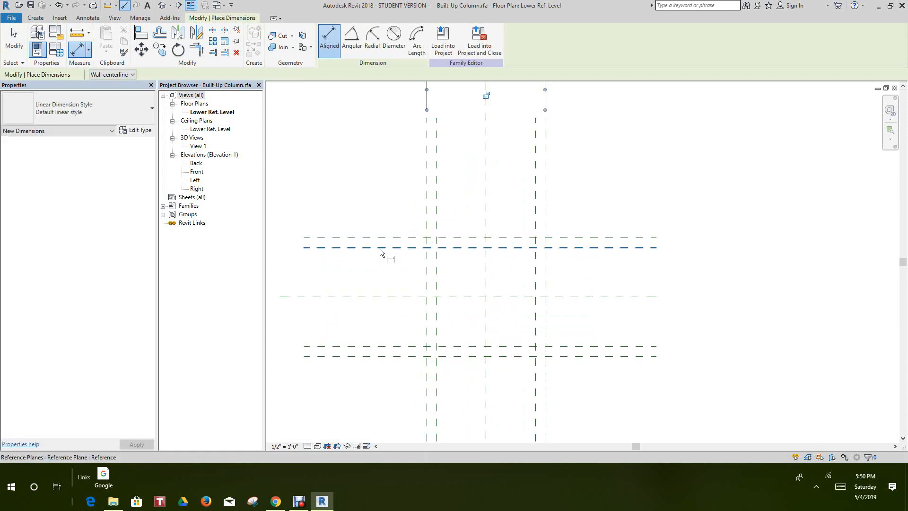
{"action": "left_click", "coordinate": [379, 248]}
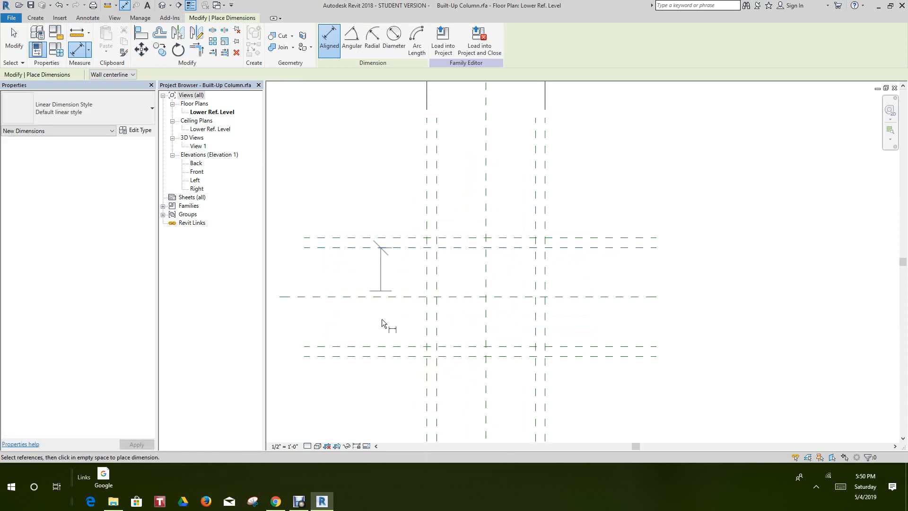
{"action": "left_click", "coordinate": [381, 348]}
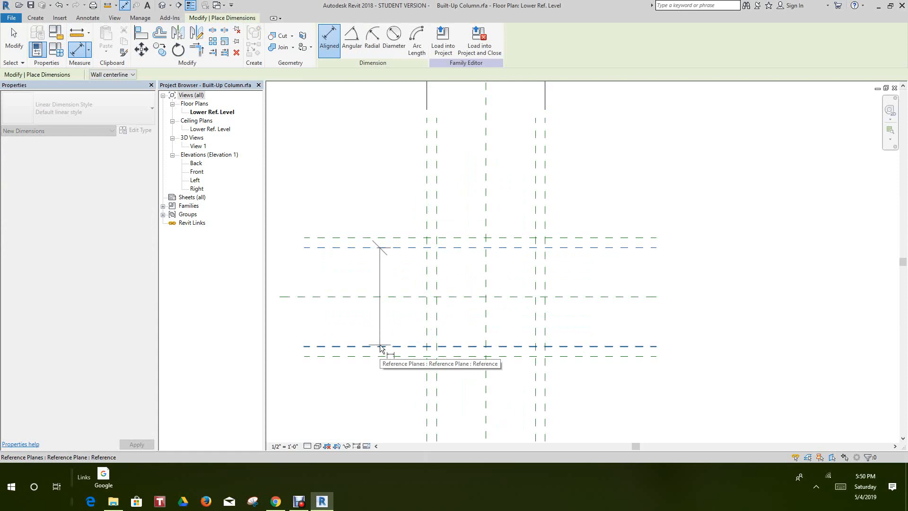
{"action": "left_click", "coordinate": [380, 347]}
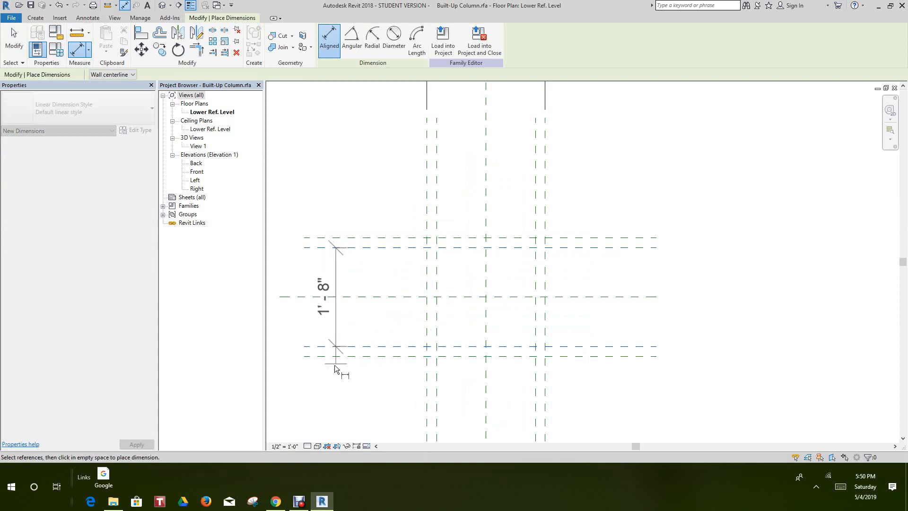
{"action": "middle_click_drag", "start_coordinate": [334, 366], "coordinate": [375, 339]}
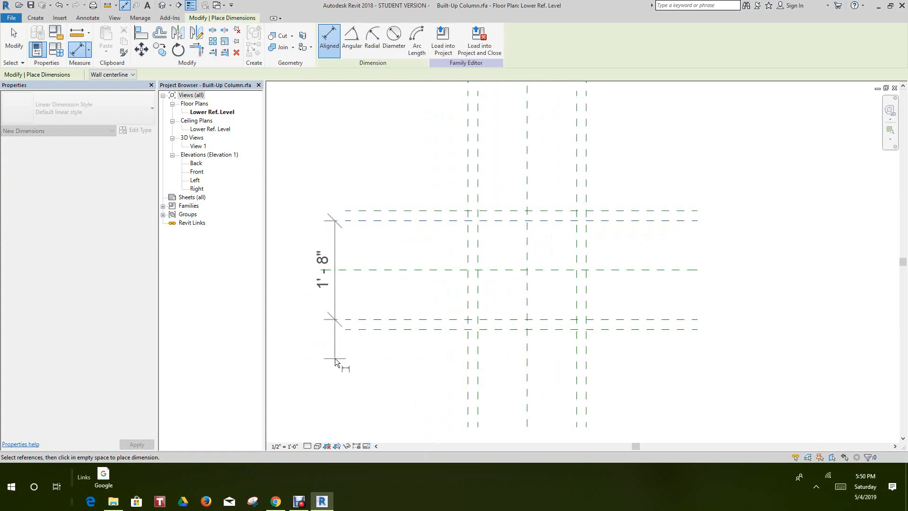
{"action": "left_click", "coordinate": [335, 359]}
Dimension the inner back, center and inner front reference planes in one chain and set its segments equal
{"action": "left_click", "coordinate": [401, 220]}
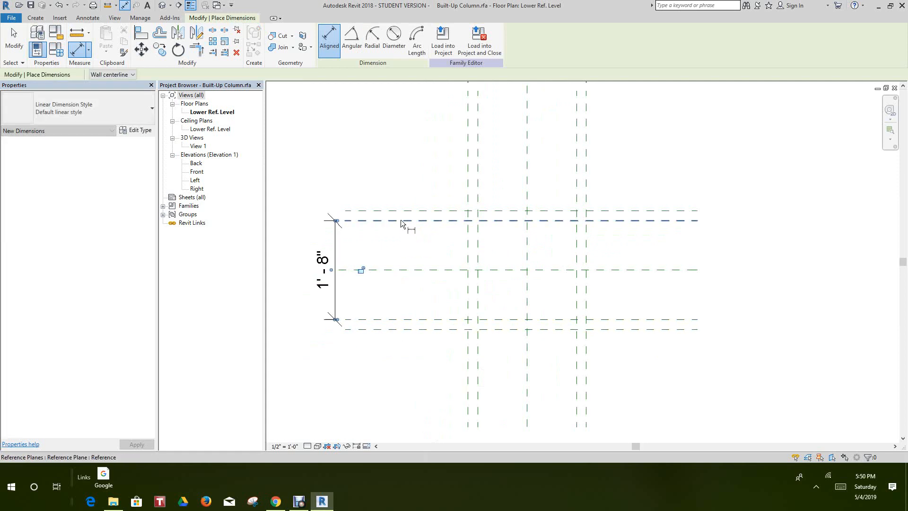
{"action": "left_click", "coordinate": [401, 268]}
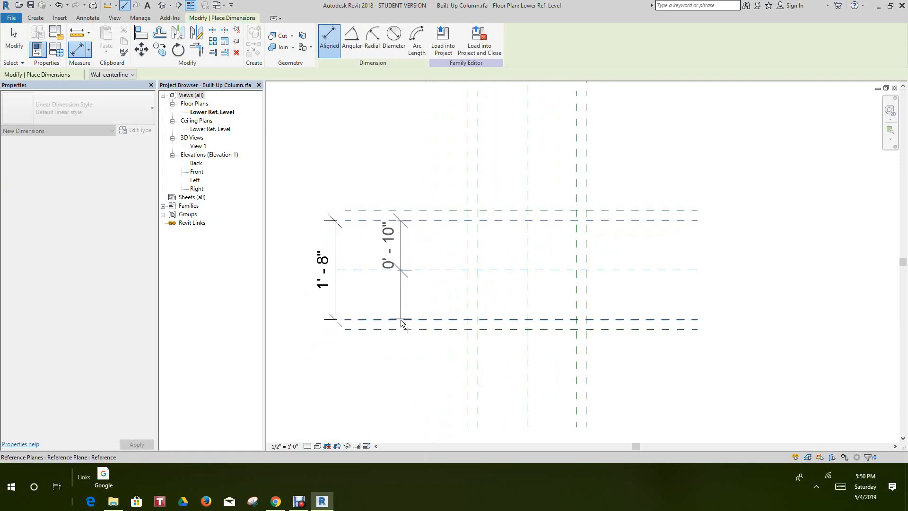
{"action": "left_click", "coordinate": [400, 334]}
{"action": "left_click", "coordinate": [401, 378]}
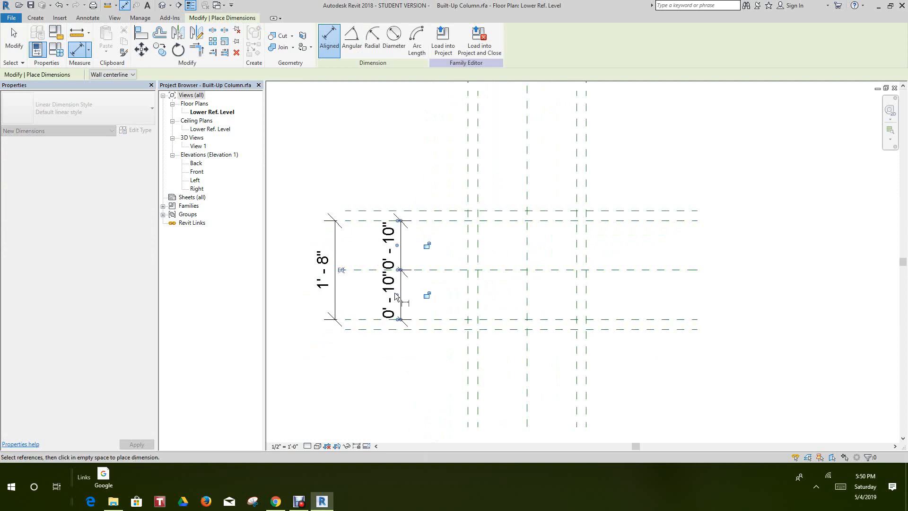
{"action": "left_click", "coordinate": [341, 271]}
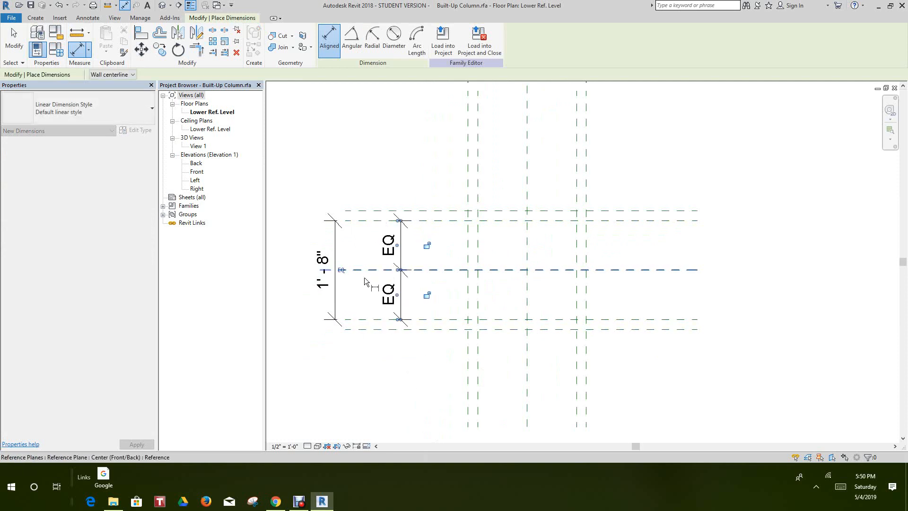
Dimension the outermost left, center and outermost right reference planes in one chain and set its segments equal
{"action": "scroll", "coordinate": [364, 277], "scroll_direction": "down", "scroll_amount": 1}
{"action": "scroll", "coordinate": [365, 272], "scroll_direction": "down", "scroll_amount": 1}
{"action": "middle_click_drag", "start_coordinate": [371, 277], "coordinate": [348, 313]}
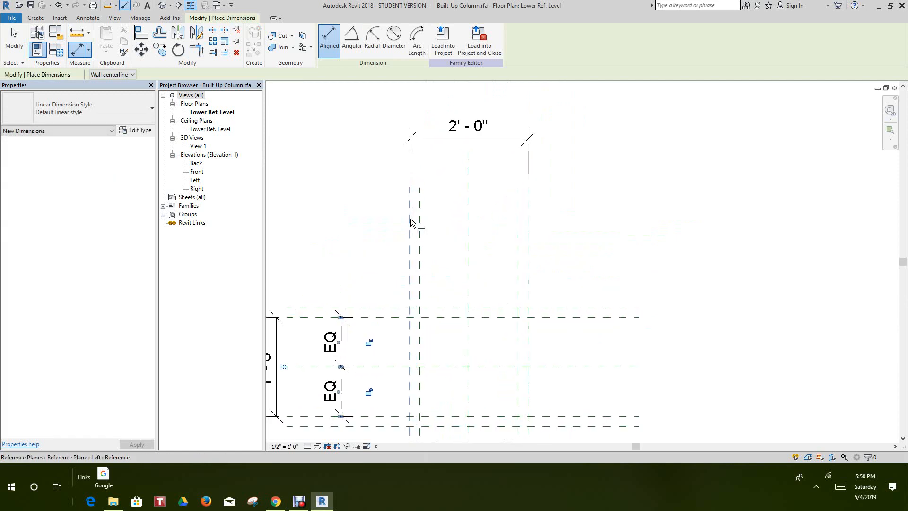
{"action": "scroll", "coordinate": [411, 218], "scroll_direction": "up", "scroll_amount": 2}
{"action": "left_click", "coordinate": [409, 216]}
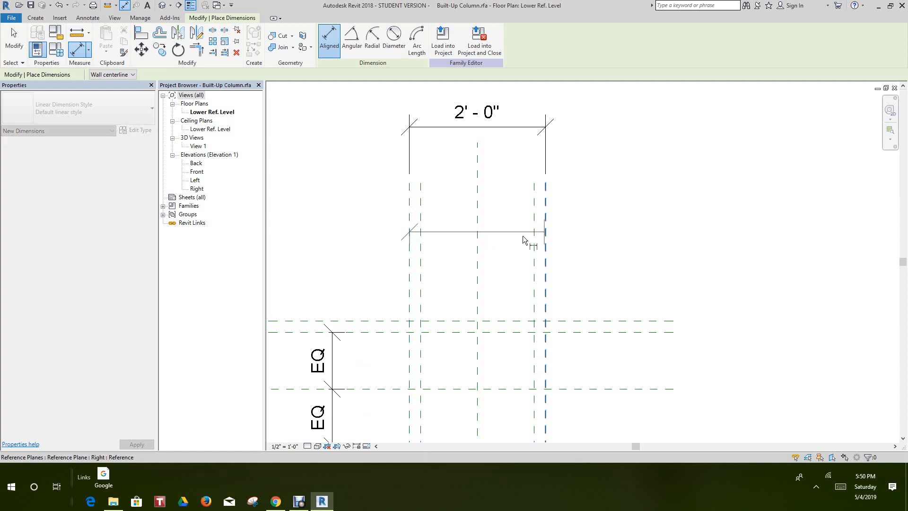
{"action": "left_click", "coordinate": [478, 232]}
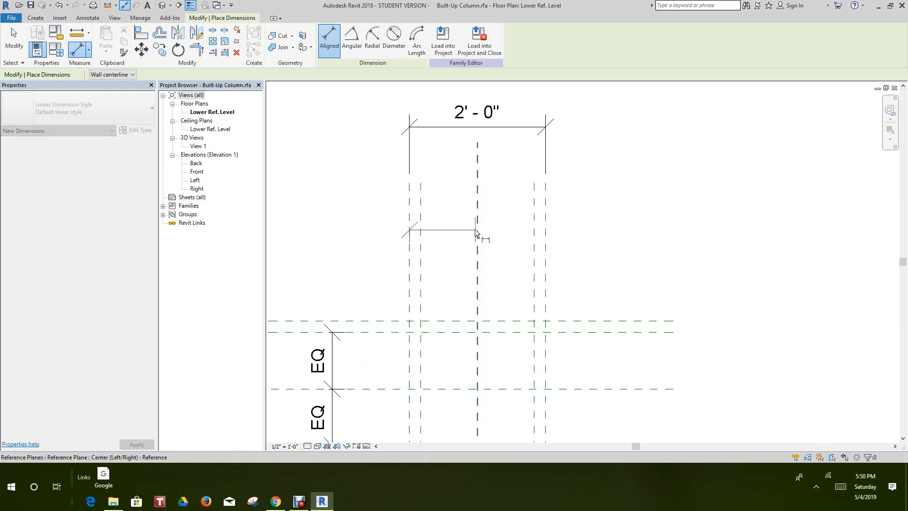
{"action": "left_click", "coordinate": [546, 229]}
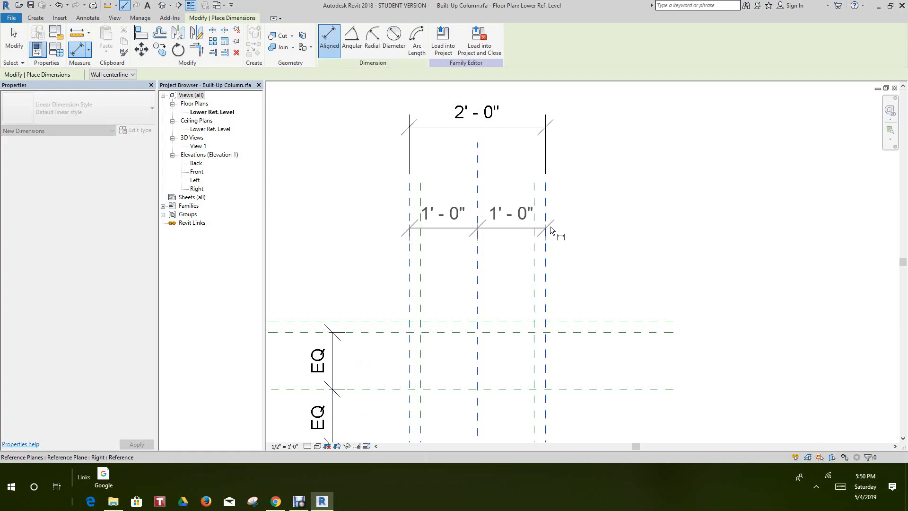
{"action": "left_click", "coordinate": [589, 220]}
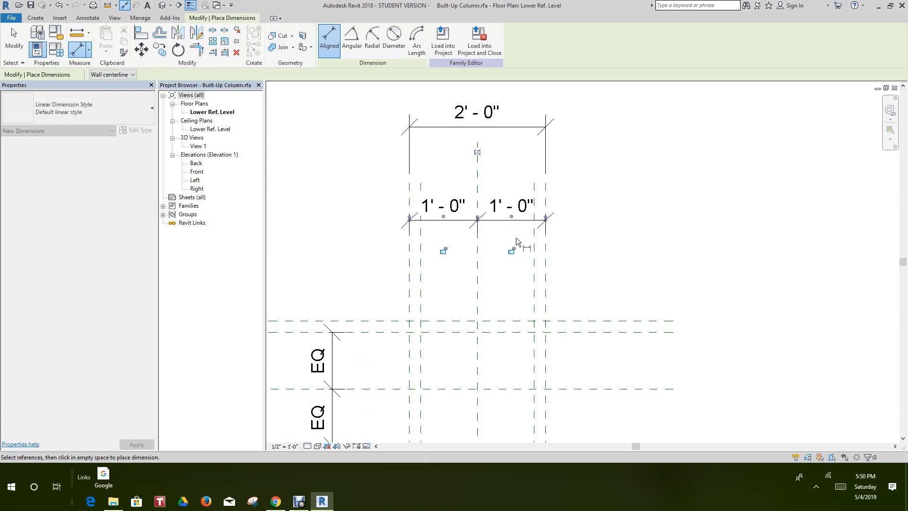
{"action": "left_click", "coordinate": [477, 153]}
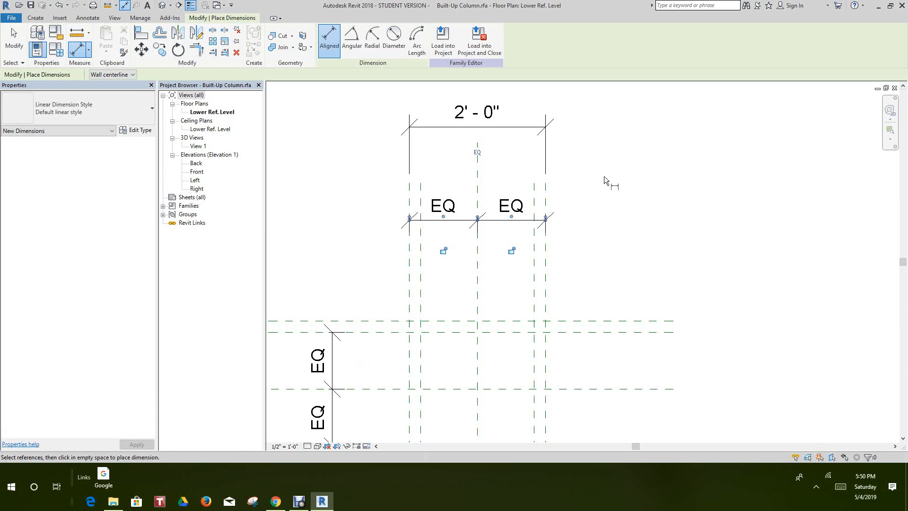
{"action": "scroll", "coordinate": [608, 195], "scroll_direction": "down", "scroll_amount": 1}
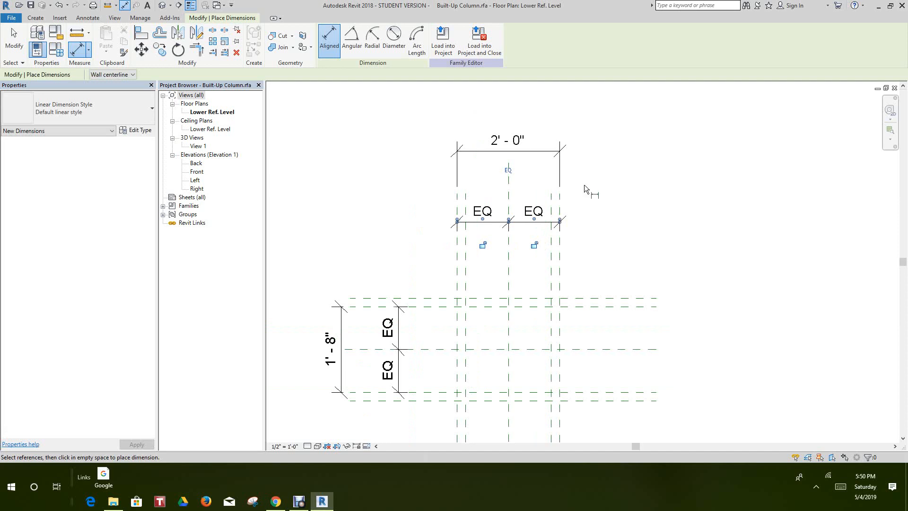
{"action": "scroll", "coordinate": [572, 180], "scroll_direction": "down", "scroll_amount": 2}
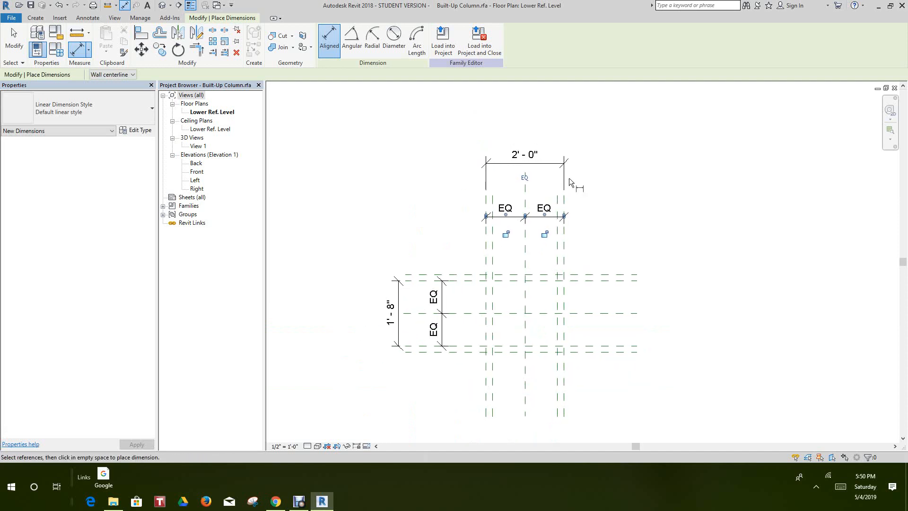
{"action": "left_click", "coordinate": [11, 33]}
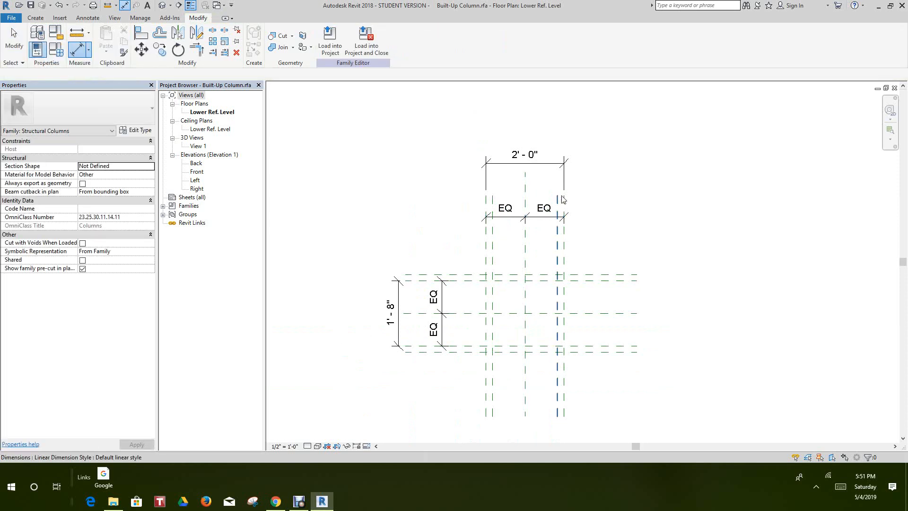
Label the overall left-to-right dimension with a new instance family parameter named Primary Plate Length
{"action": "left_click", "coordinate": [548, 167]}
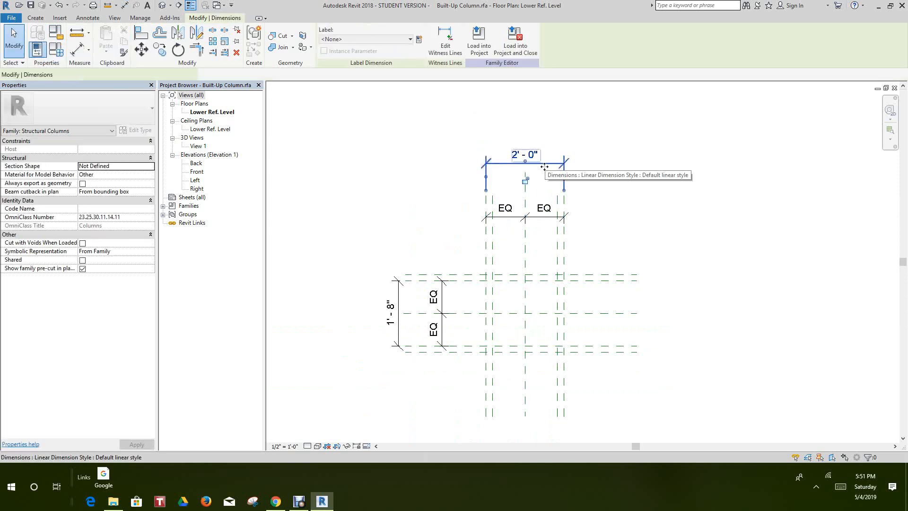
{"action": "left_click", "coordinate": [419, 39]}
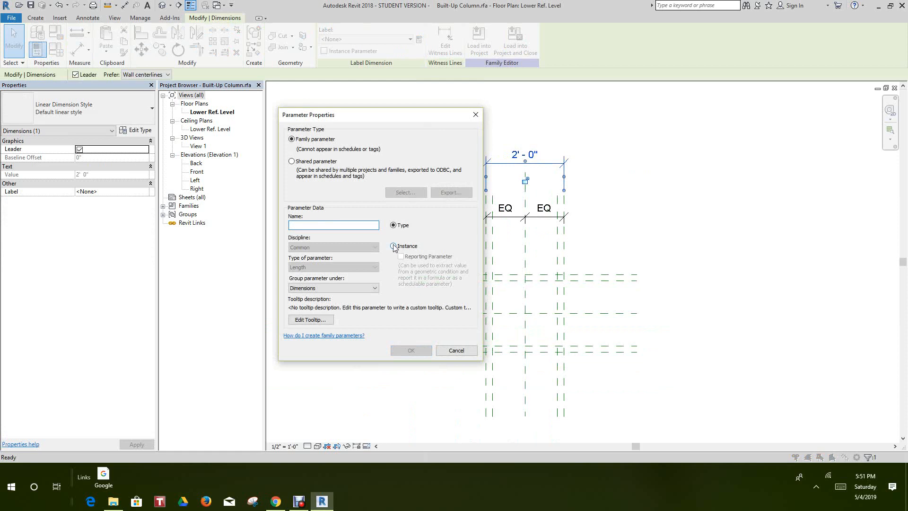
{"action": "left_click", "coordinate": [393, 246]}
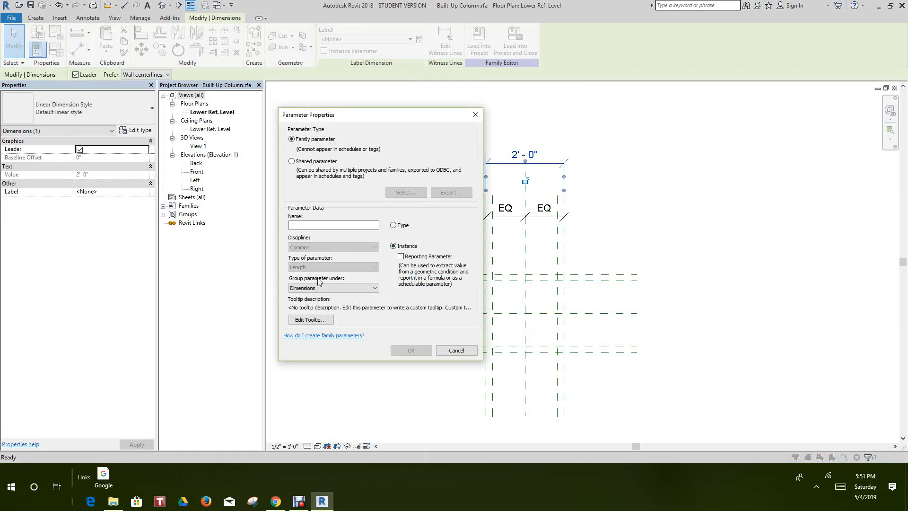
{"action": "left_click", "coordinate": [300, 225]}
{"action": "type", "text": "P"}
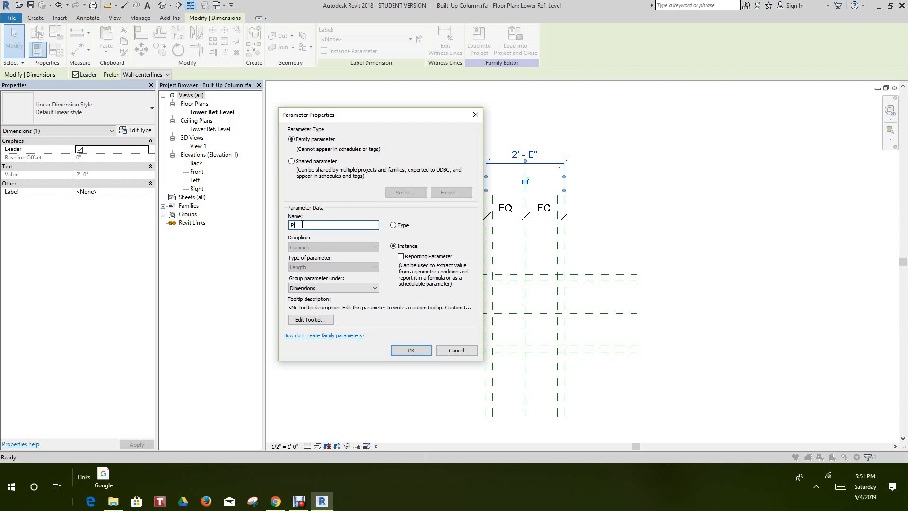
{"action": "type", "text": "rimary Plate L"}
{"action": "type", "text": "ength"}
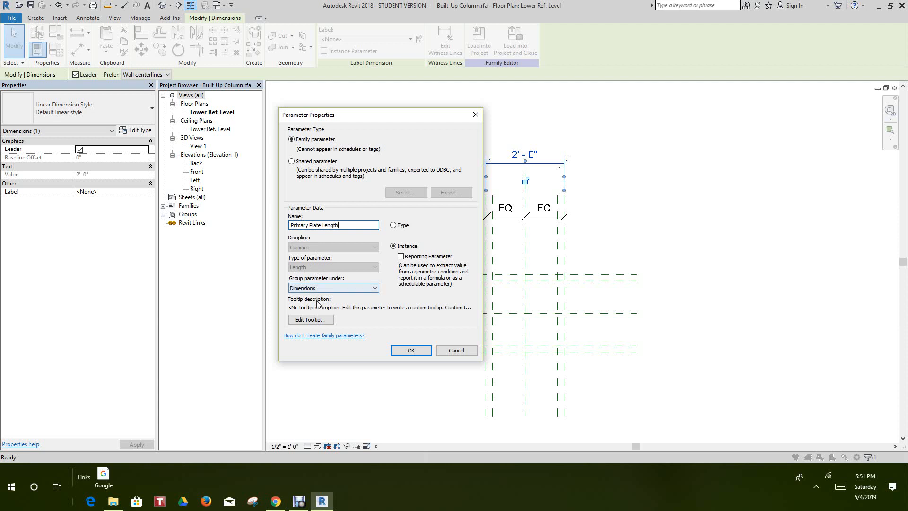
{"action": "left_click", "coordinate": [419, 357]}
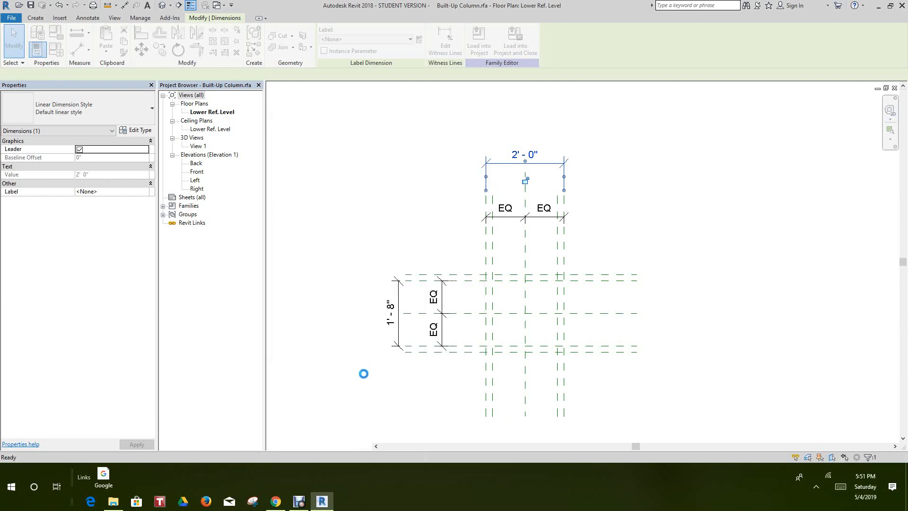
{"action": "left_click", "coordinate": [404, 192]}
Label the overall dimension between the inner back and front planes with a new instance parameter named Secondary Plate Length
{"action": "middle_click_drag", "start_coordinate": [406, 191], "coordinate": [355, 158]}
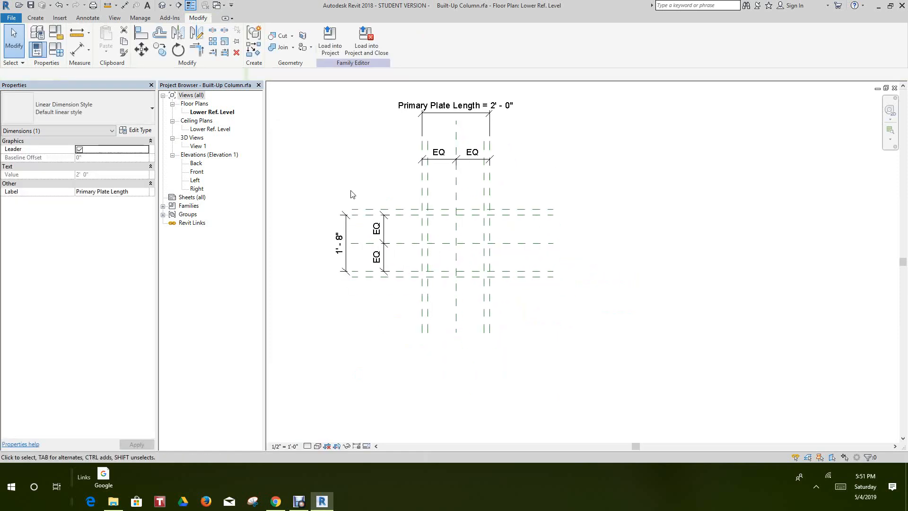
{"action": "scroll", "coordinate": [346, 237], "scroll_direction": "up", "scroll_amount": 3}
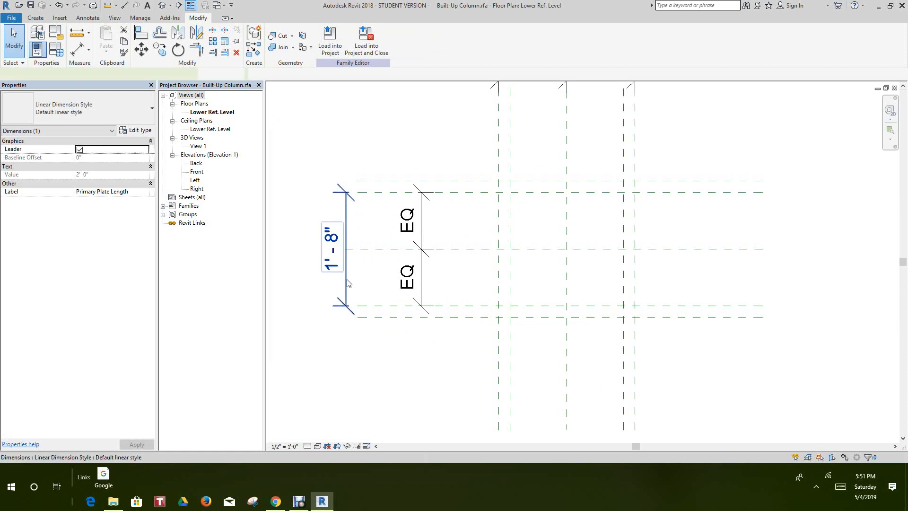
{"action": "left_click", "coordinate": [348, 271]}
{"action": "left_click", "coordinate": [420, 41]}
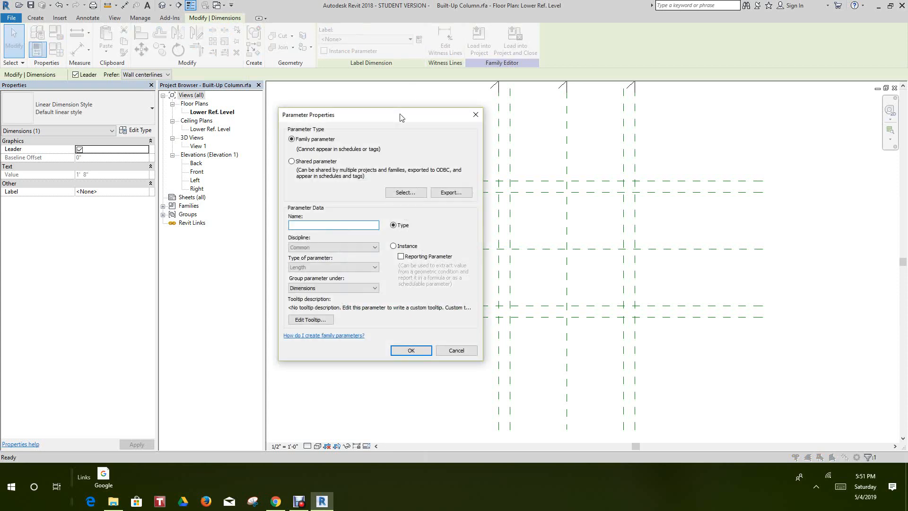
{"action": "left_click", "coordinate": [394, 246]}
{"action": "left_click", "coordinate": [314, 227]}
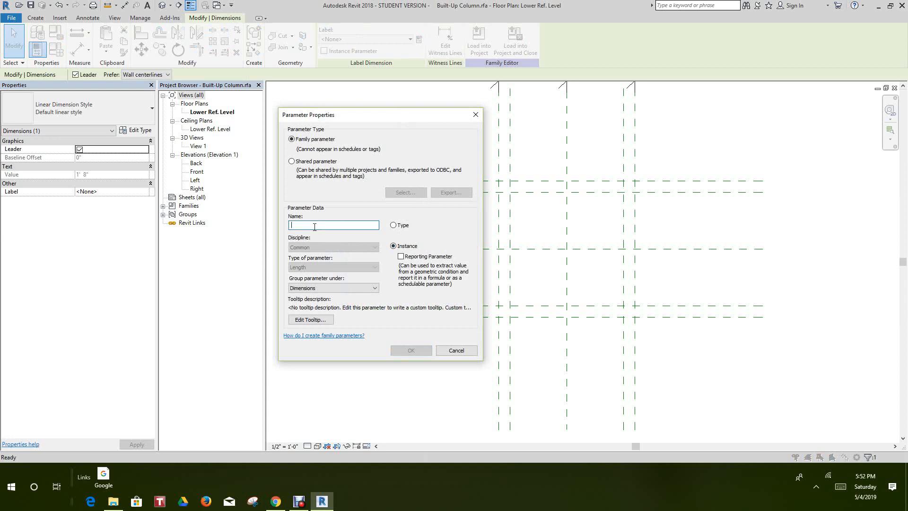
{"action": "type", "text": "Secondary Plate"}
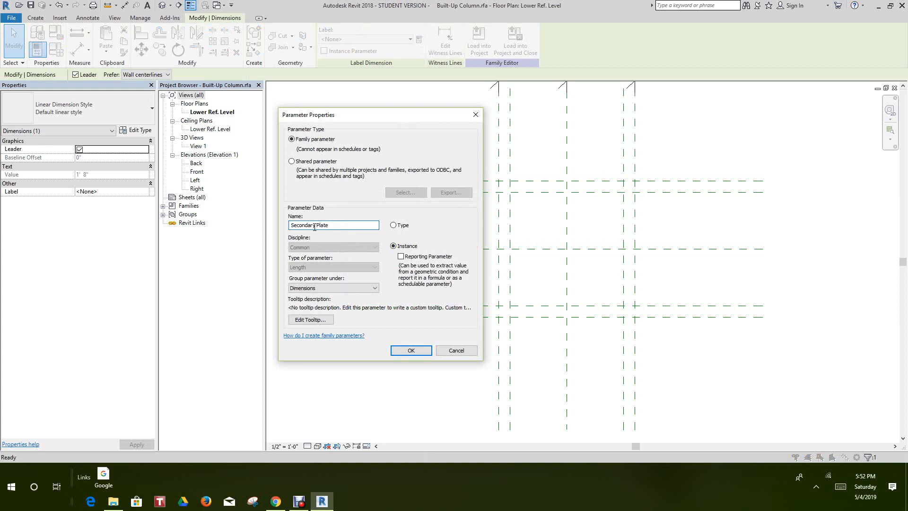
{"action": "type", "text": "gth"}
{"action": "left_click", "coordinate": [411, 351]}
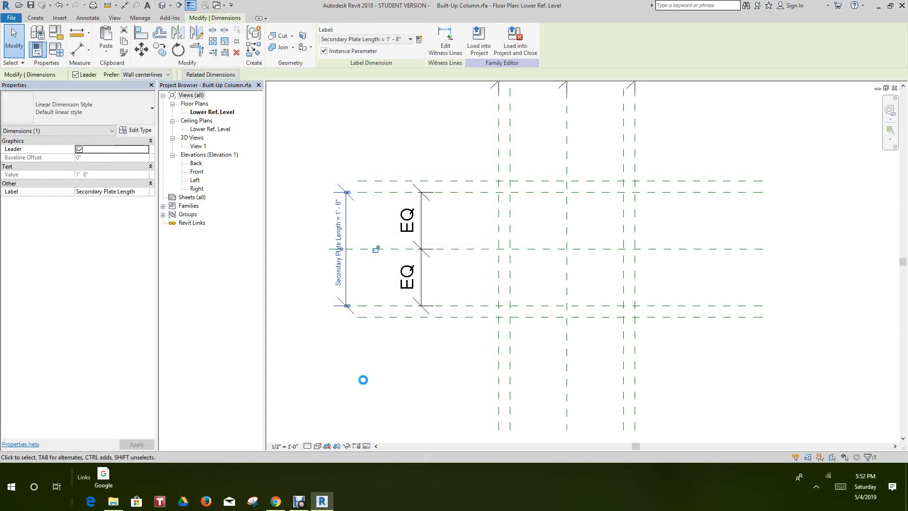
{"action": "left_click", "coordinate": [376, 364]}
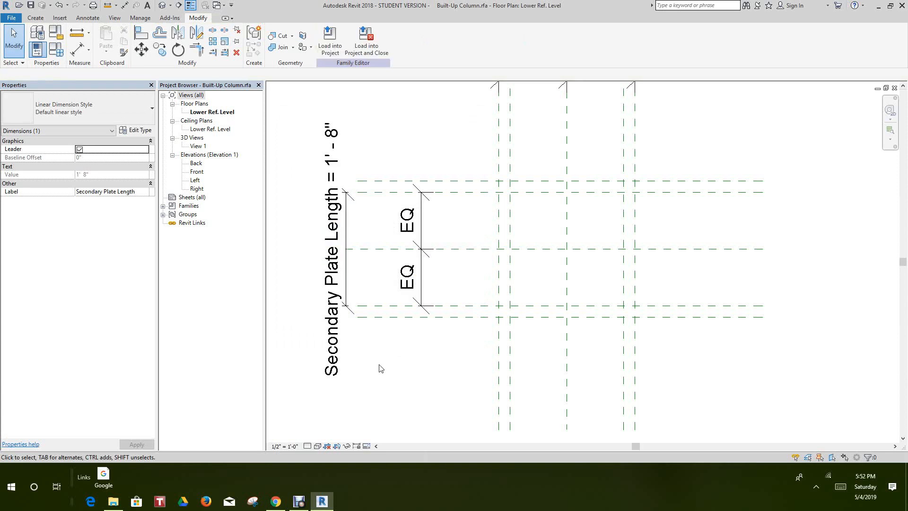
Add an aligned dimension between the outer and inner left reference planes
{"action": "scroll", "coordinate": [381, 376], "scroll_direction": "down", "scroll_amount": 2}
{"action": "middle_click_drag", "start_coordinate": [383, 383], "coordinate": [382, 386]}
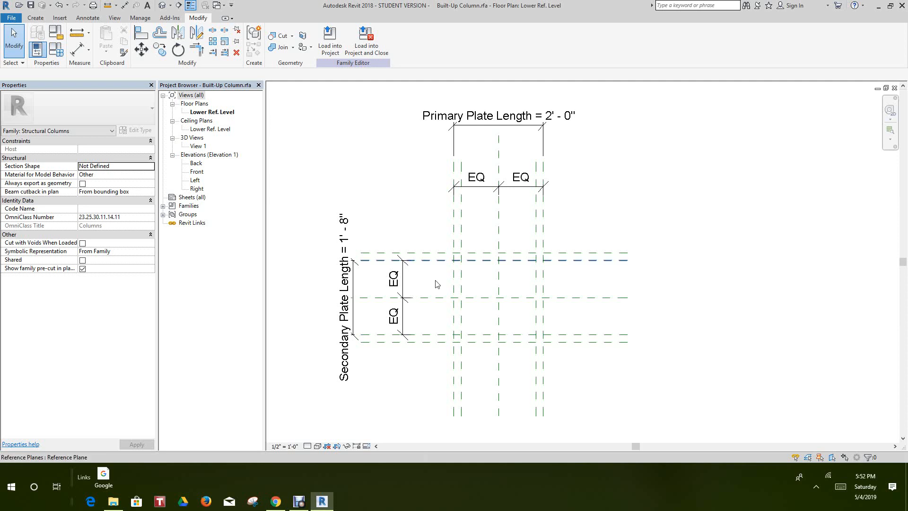
{"action": "scroll", "coordinate": [461, 218], "scroll_direction": "up", "scroll_amount": 2}
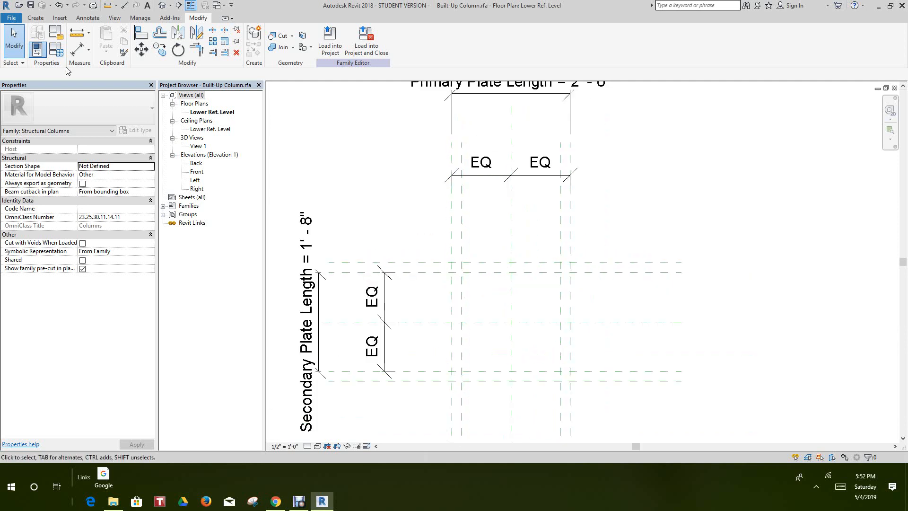
{"action": "left_click", "coordinate": [78, 49]}
{"action": "scroll", "coordinate": [464, 236], "scroll_direction": "up", "scroll_amount": 2}
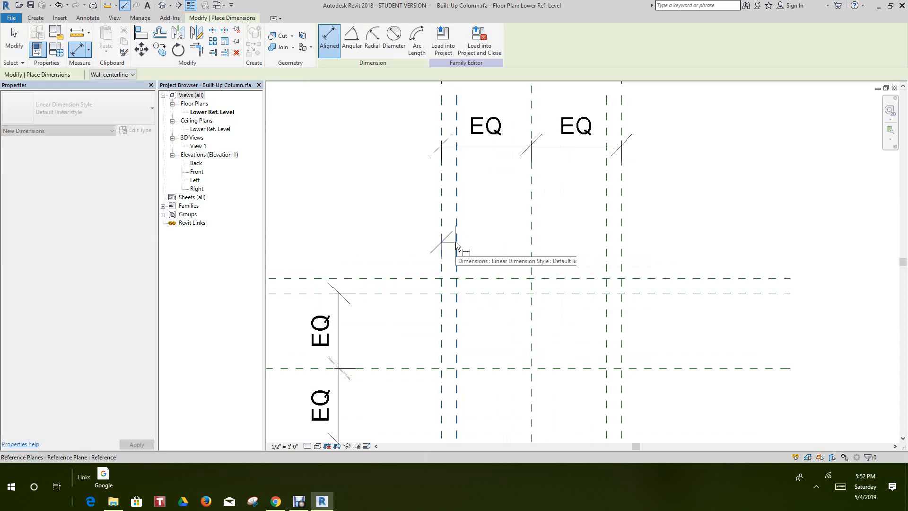
{"action": "left_click", "coordinate": [456, 241]}
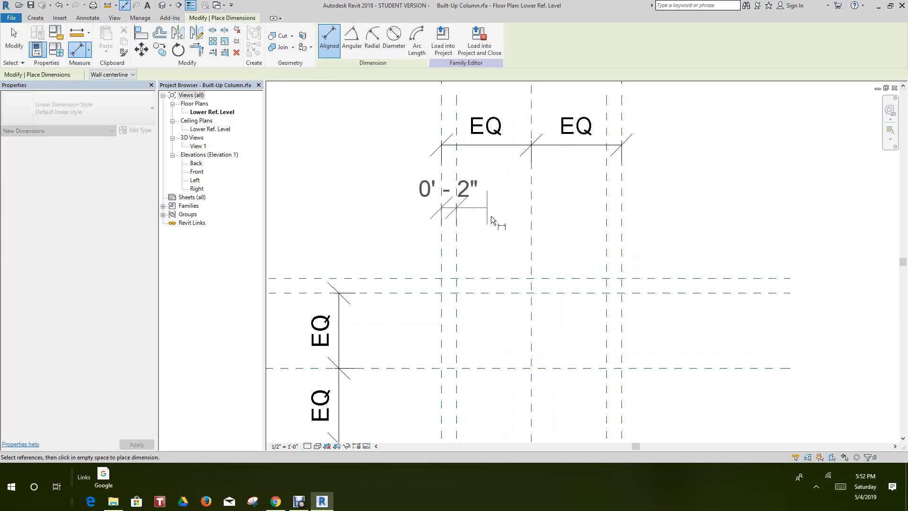
{"action": "left_click", "coordinate": [487, 220]}
{"action": "scroll", "coordinate": [377, 194], "scroll_direction": "down", "scroll_amount": 1}
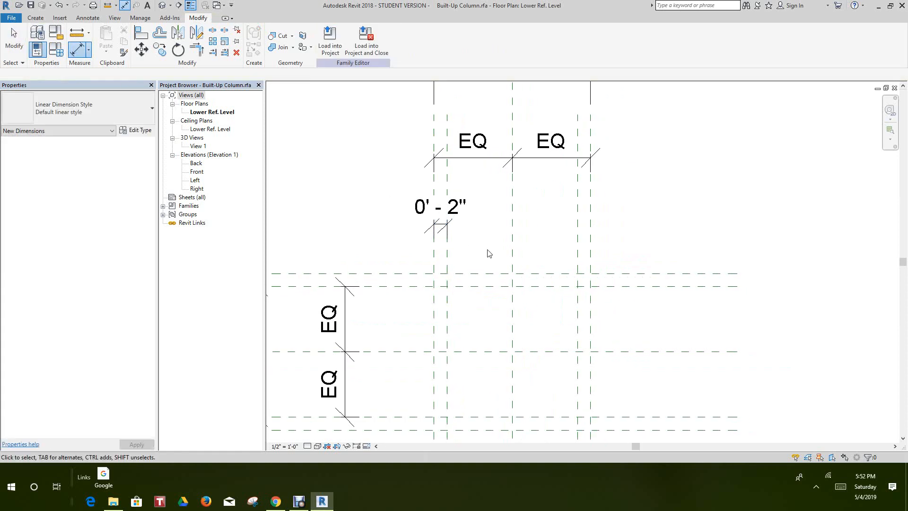
Label the dimension between the two left reference planes with a new instance family parameter named Secondary Plate Thickness
{"action": "left_click", "coordinate": [422, 197]}
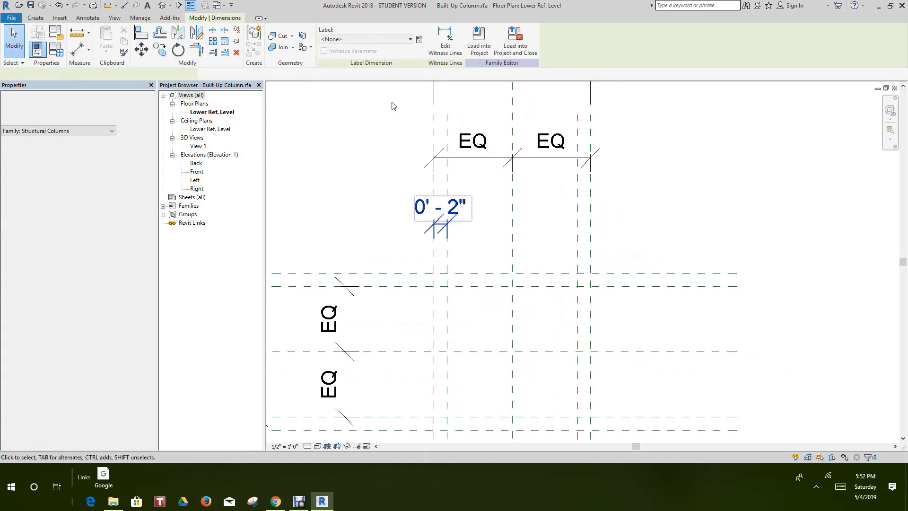
{"action": "left_click", "coordinate": [419, 40]}
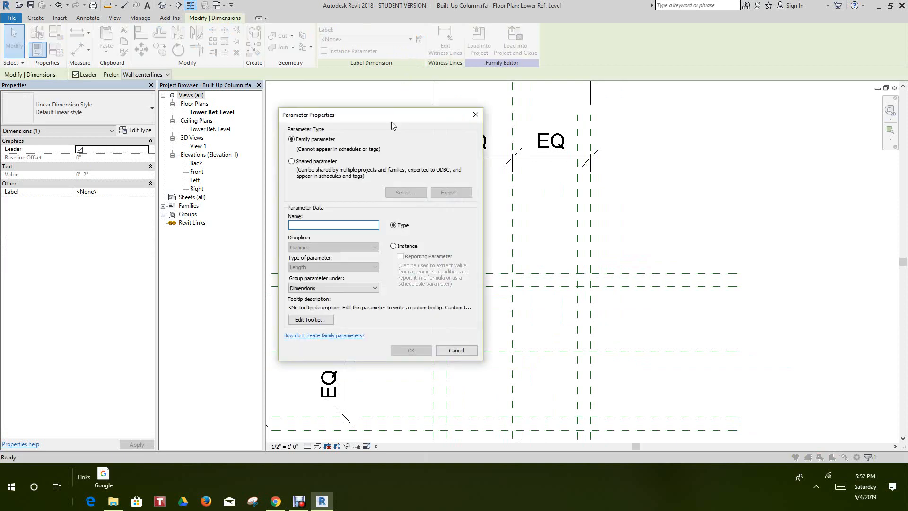
{"action": "left_click", "coordinate": [393, 247]}
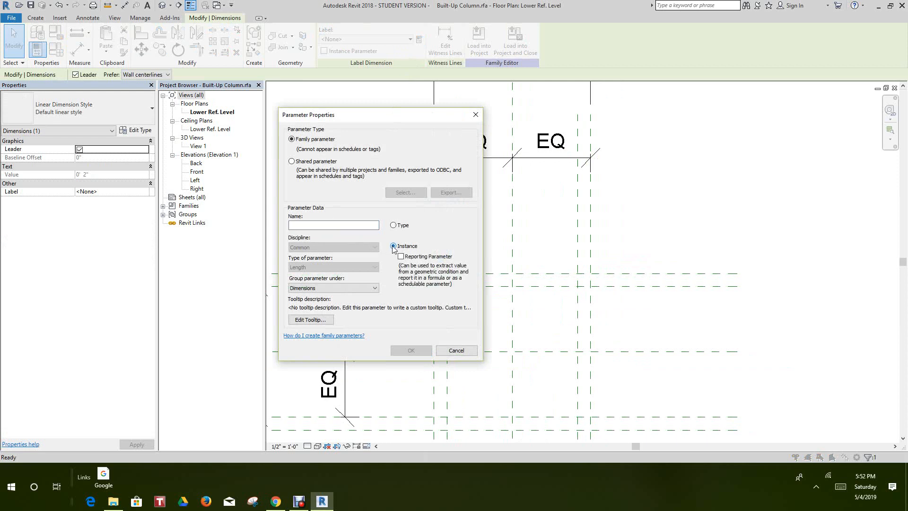
{"action": "left_click", "coordinate": [300, 225]}
{"action": "type", "text": "Secondary Plate Thickness"}
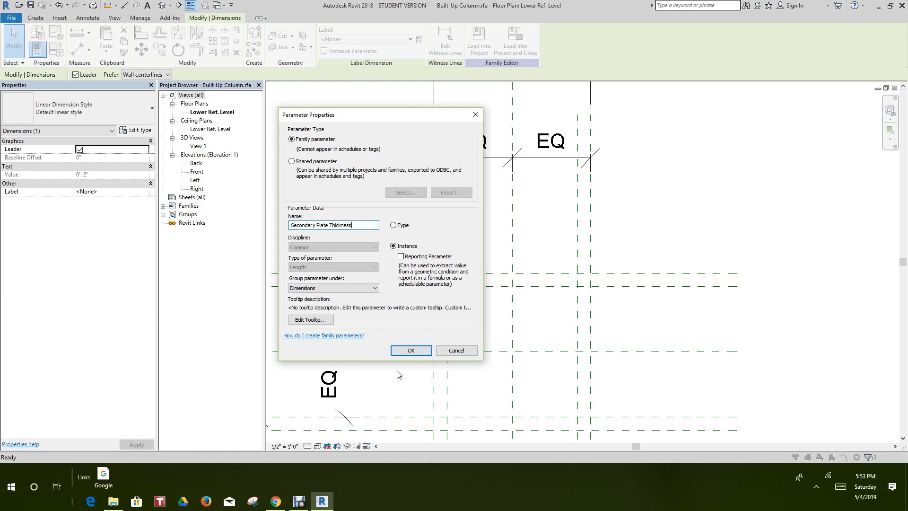
{"action": "left_click", "coordinate": [411, 350]}
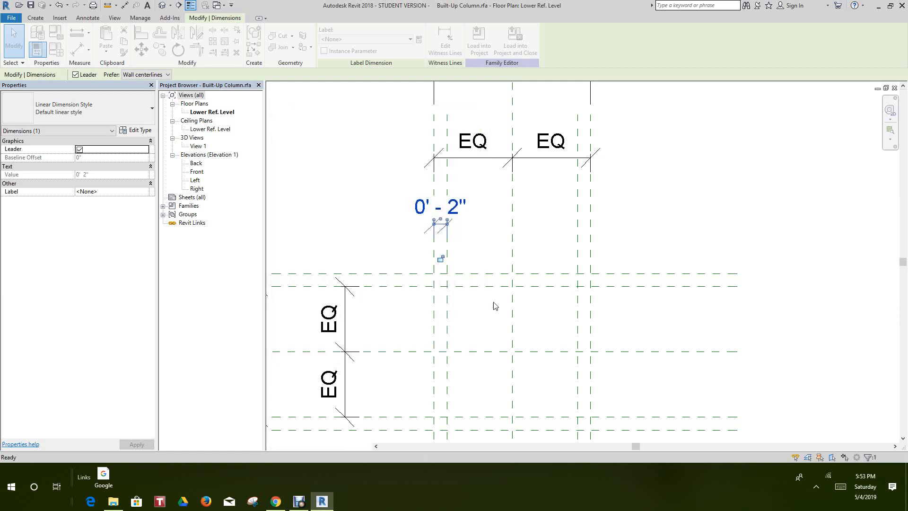
{"action": "left_click", "coordinate": [395, 239]}
Add an aligned dimension between the outer and inner front reference planes
{"action": "middle_click_drag", "start_coordinate": [394, 246], "coordinate": [362, 152]}
{"action": "scroll", "coordinate": [384, 220], "scroll_direction": "down", "scroll_amount": 1}
{"action": "scroll", "coordinate": [365, 286], "scroll_direction": "up", "scroll_amount": 2}
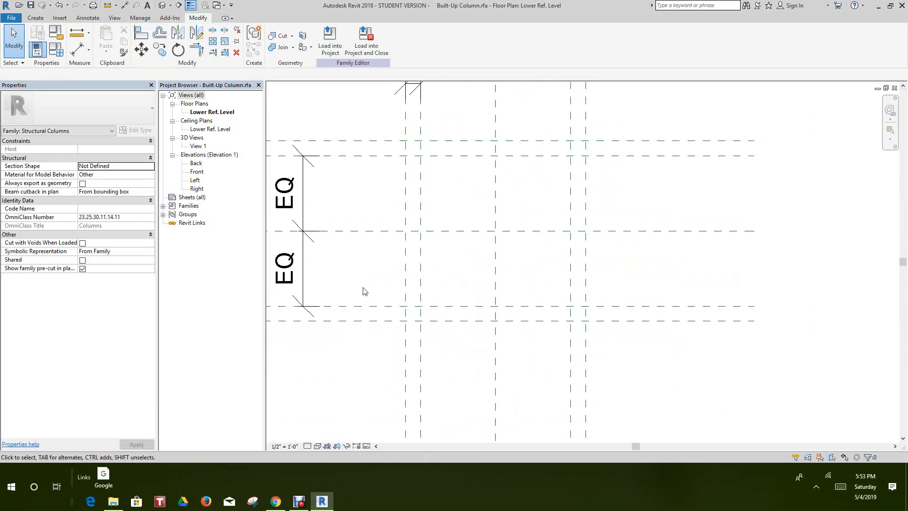
{"action": "scroll", "coordinate": [363, 291], "scroll_direction": "up", "scroll_amount": 1}
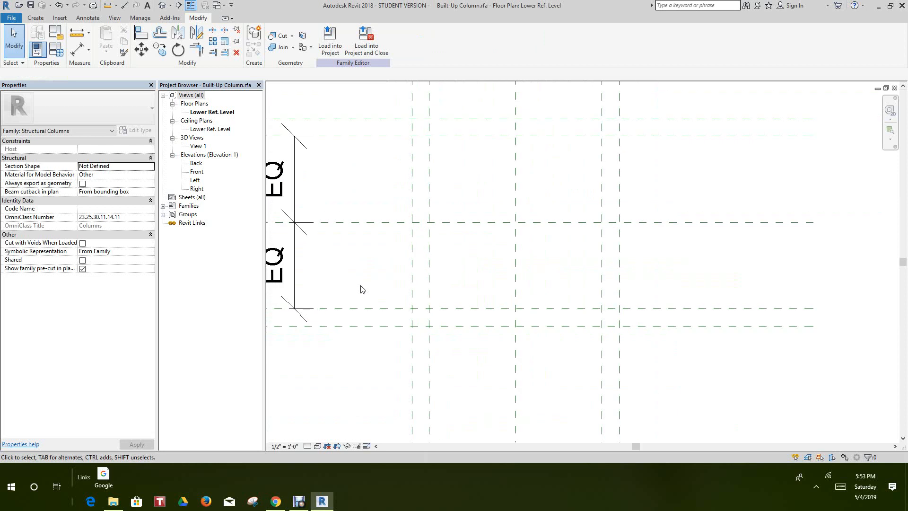
{"action": "left_click", "coordinate": [124, 5]}
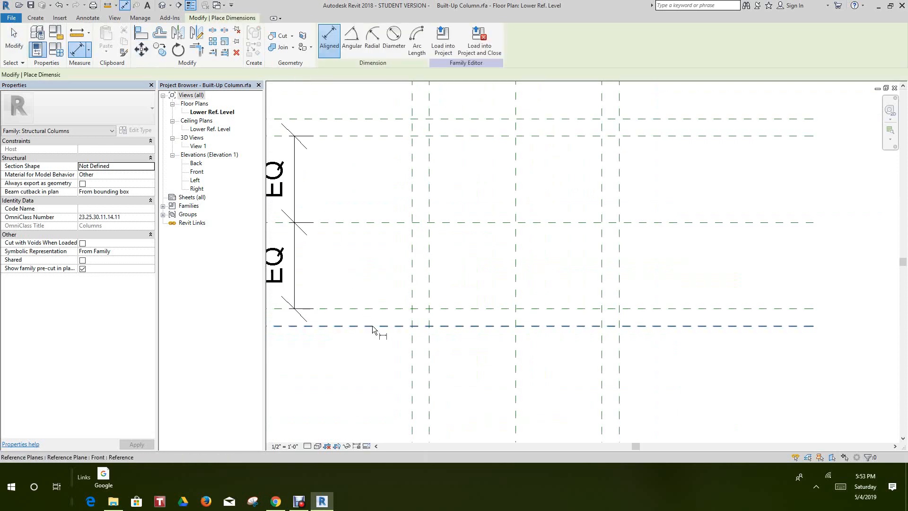
{"action": "left_click", "coordinate": [372, 308]}
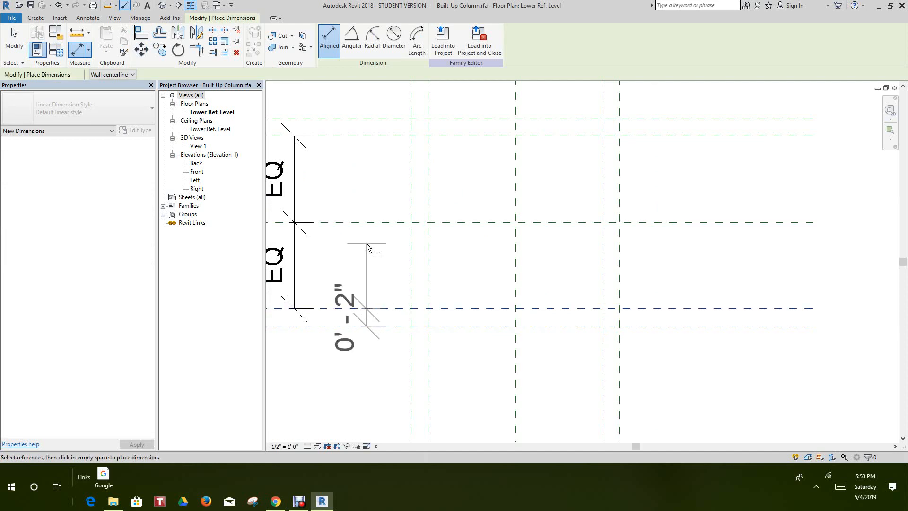
{"action": "right_click", "coordinate": [368, 245]}
{"action": "left_click", "coordinate": [384, 250]}
{"action": "right_click", "coordinate": [382, 279]}
{"action": "left_click", "coordinate": [396, 282]}
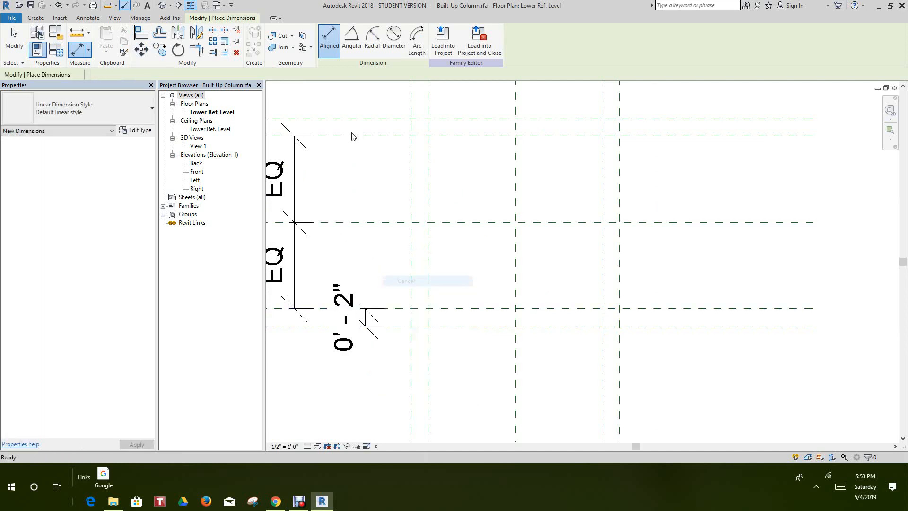
Label the dimension between the two front reference planes with a new instance family parameter named Primary Plate Thickness
{"action": "left_click", "coordinate": [370, 310]}
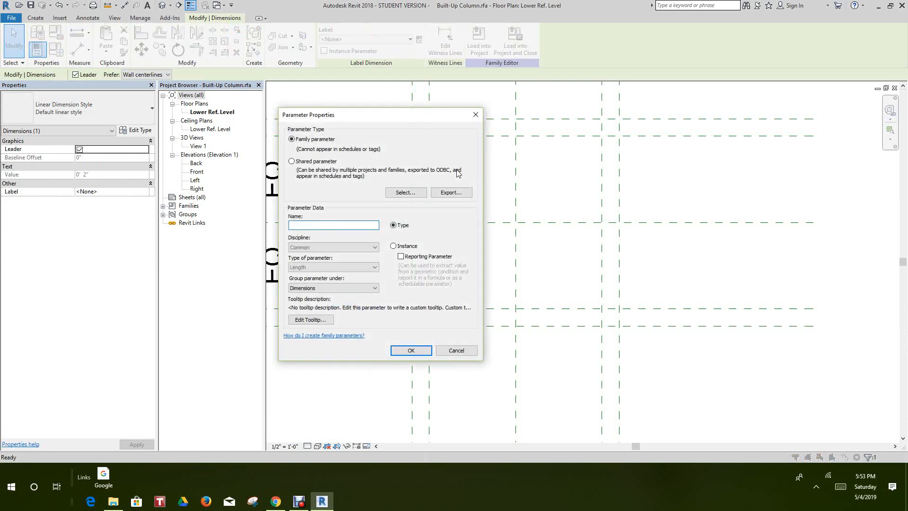
{"action": "left_click", "coordinate": [393, 246]}
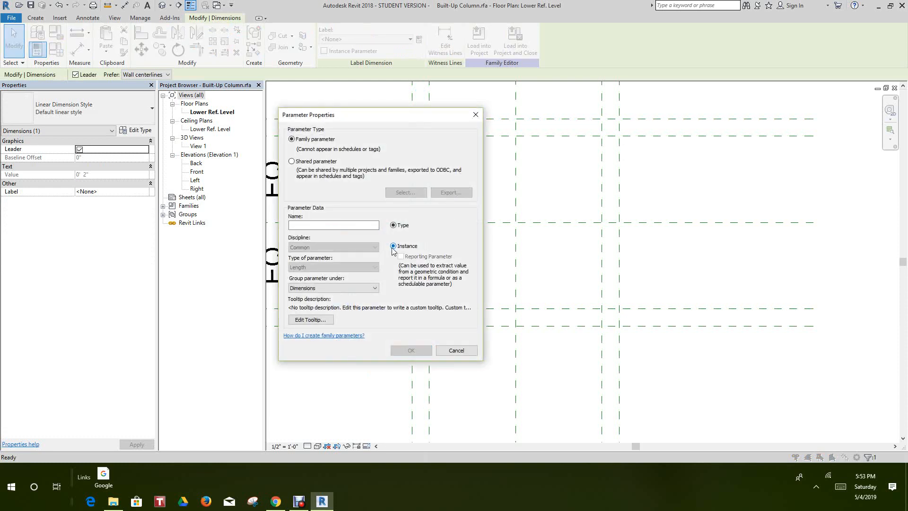
{"action": "left_click", "coordinate": [313, 226]}
{"action": "type", "text": "Primary Plate Thickness"}
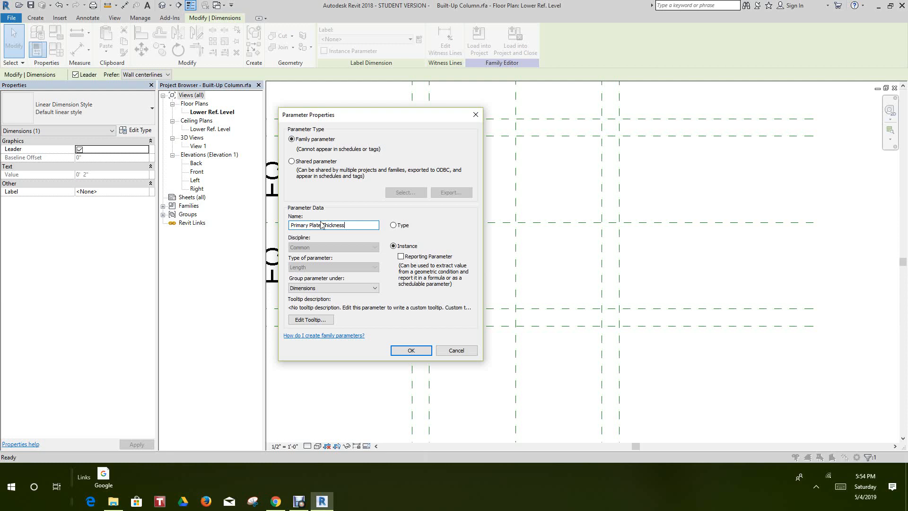
{"action": "left_click", "coordinate": [411, 350]}
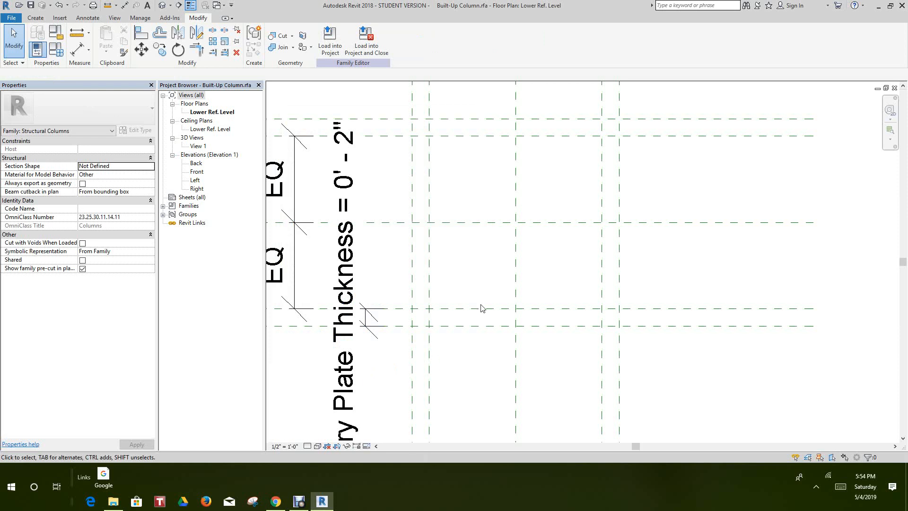
Add an aligned dimension between the inner and outer right reference planes
{"action": "scroll", "coordinate": [490, 357], "scroll_direction": "down", "scroll_amount": 2}
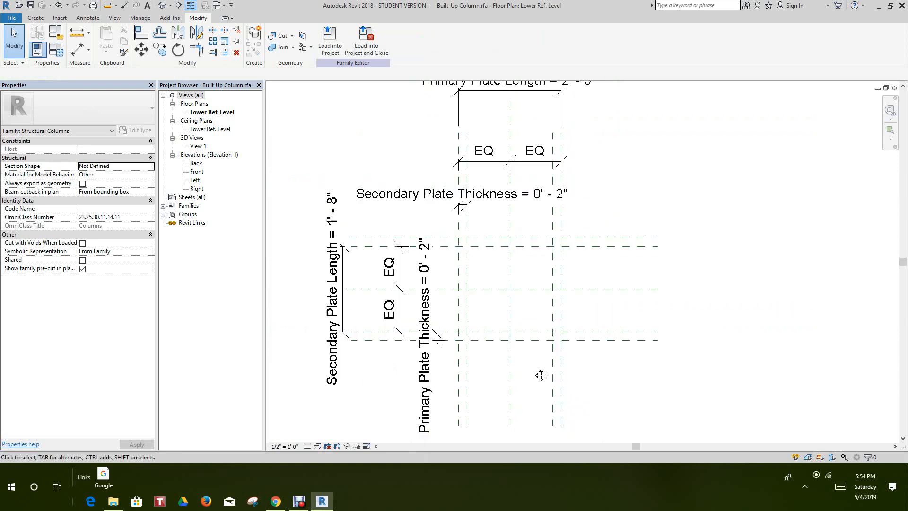
{"action": "scroll", "coordinate": [492, 330], "scroll_direction": "up", "scroll_amount": 3}
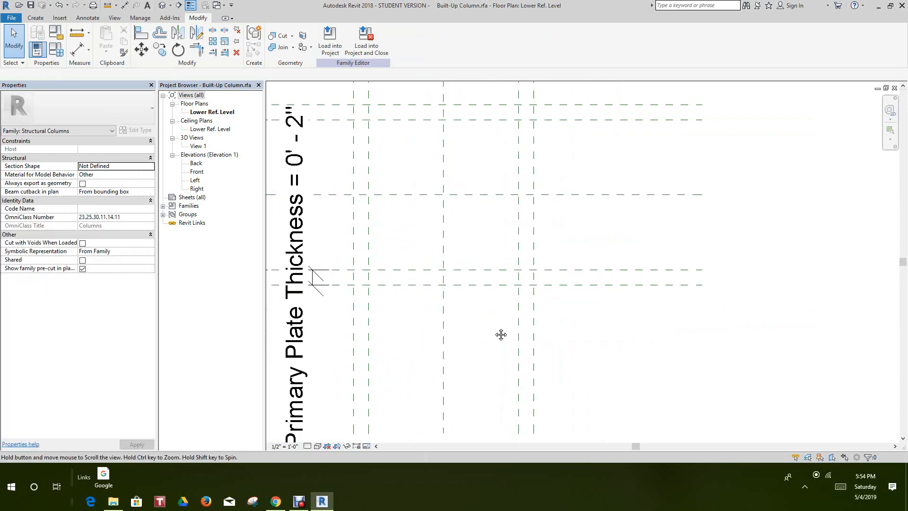
{"action": "scroll", "coordinate": [487, 321], "scroll_direction": "down", "scroll_amount": 2}
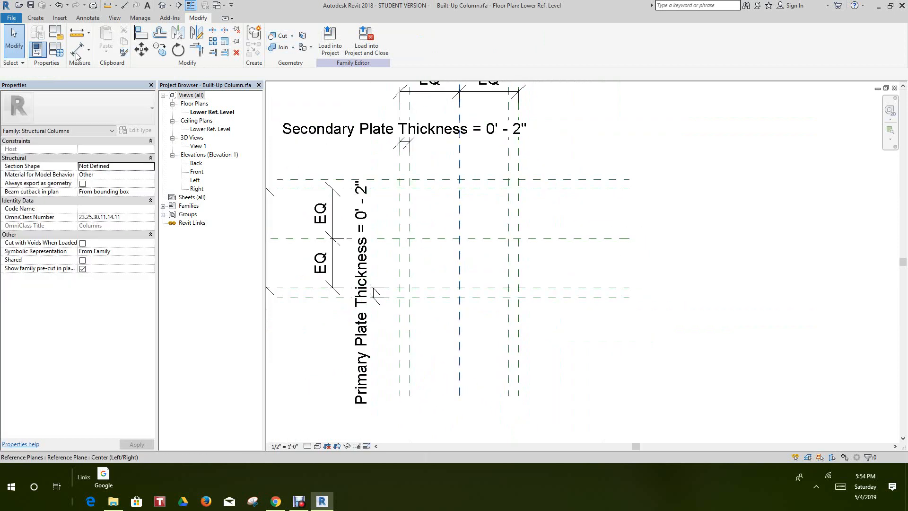
{"action": "key", "text": "d"}
{"action": "key", "text": "i"}
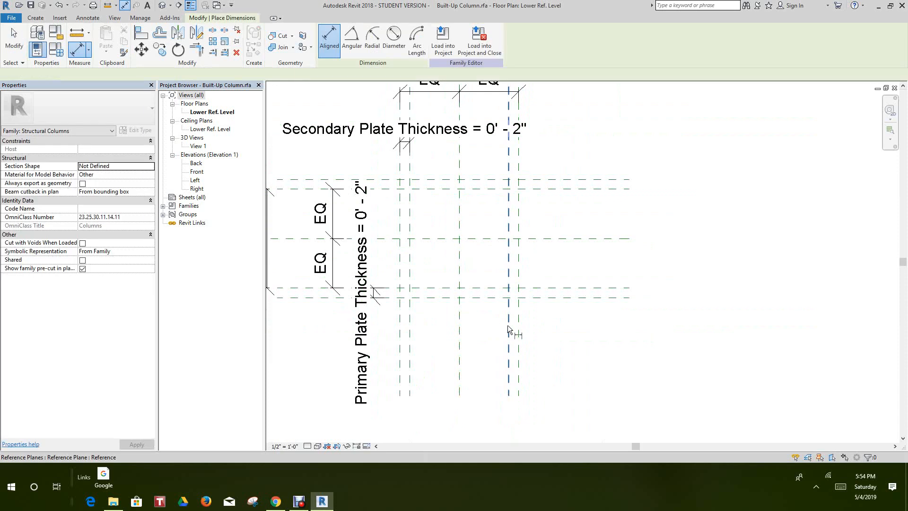
{"action": "left_click", "coordinate": [519, 331]}
{"action": "left_click", "coordinate": [573, 339]}
Add an aligned dimension between the outer and inner back reference planes
{"action": "left_click", "coordinate": [576, 182]}
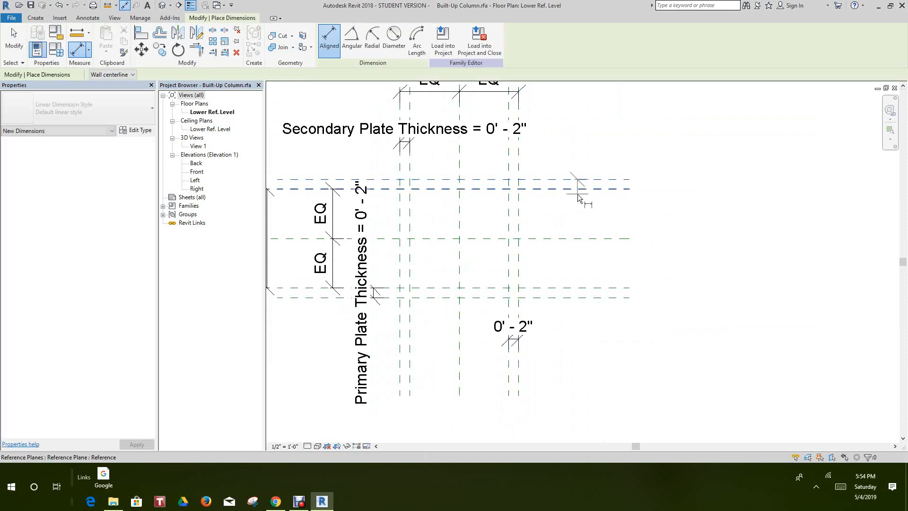
{"action": "left_click", "coordinate": [578, 189]}
{"action": "left_click", "coordinate": [592, 217]}
{"action": "right_click", "coordinate": [634, 207]}
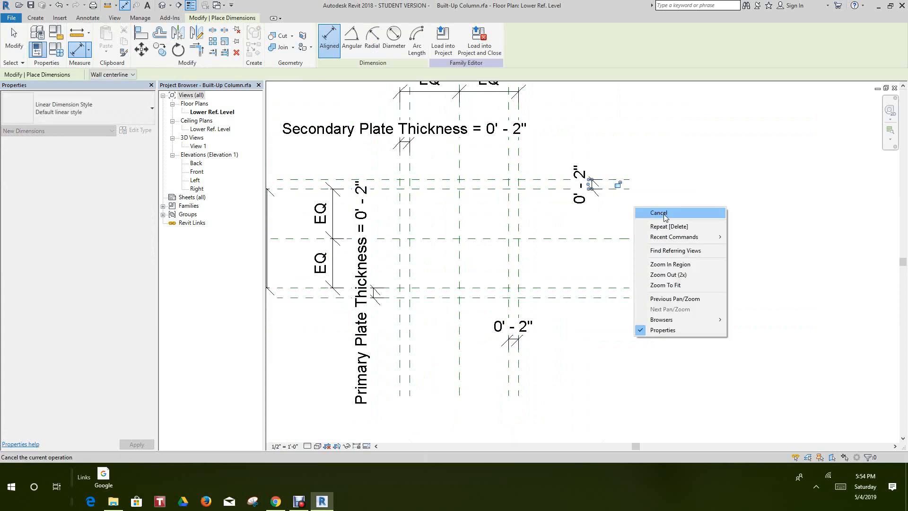
{"action": "left_click", "coordinate": [665, 214]}
{"action": "scroll", "coordinate": [567, 293], "scroll_direction": "down", "scroll_amount": 2}
{"action": "scroll", "coordinate": [479, 305], "scroll_direction": "up", "scroll_amount": 2}
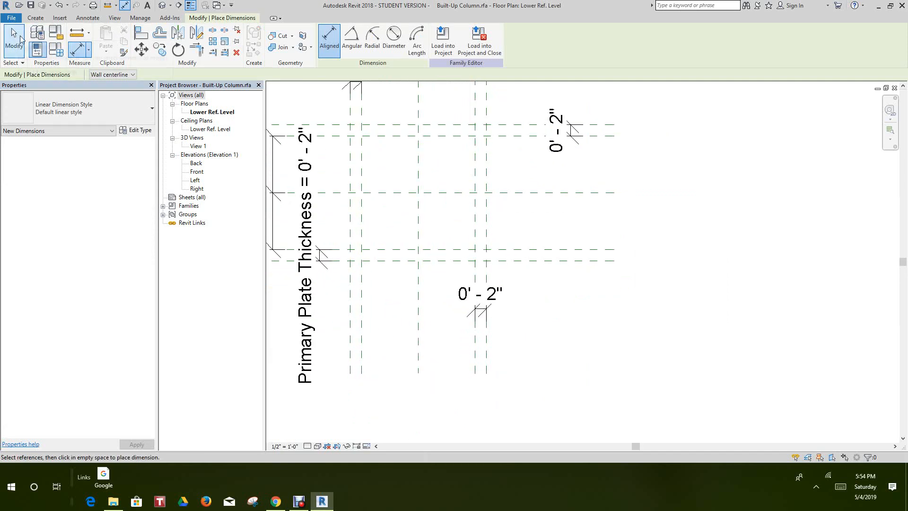
{"action": "left_click", "coordinate": [14, 35]}
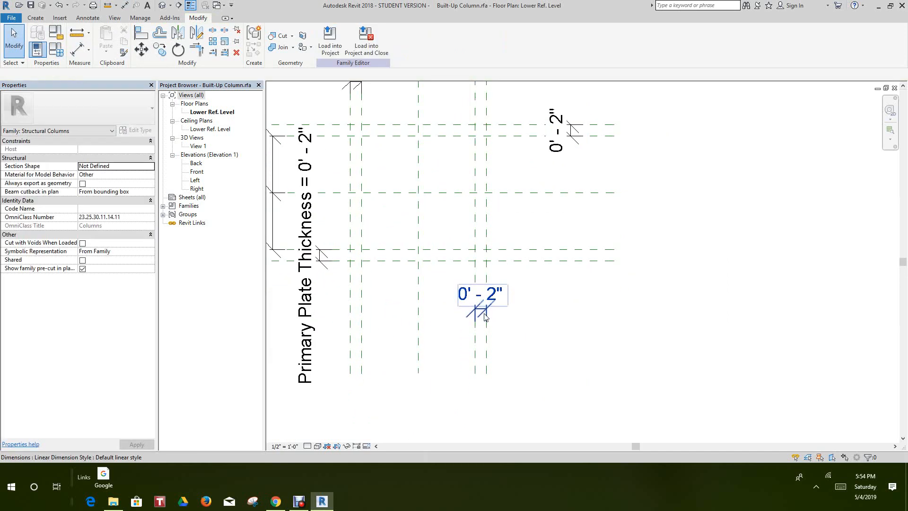
Label the dimension between the two right reference planes with the existing Secondary Plate Thickness parameter
{"action": "left_click", "coordinate": [484, 316]}
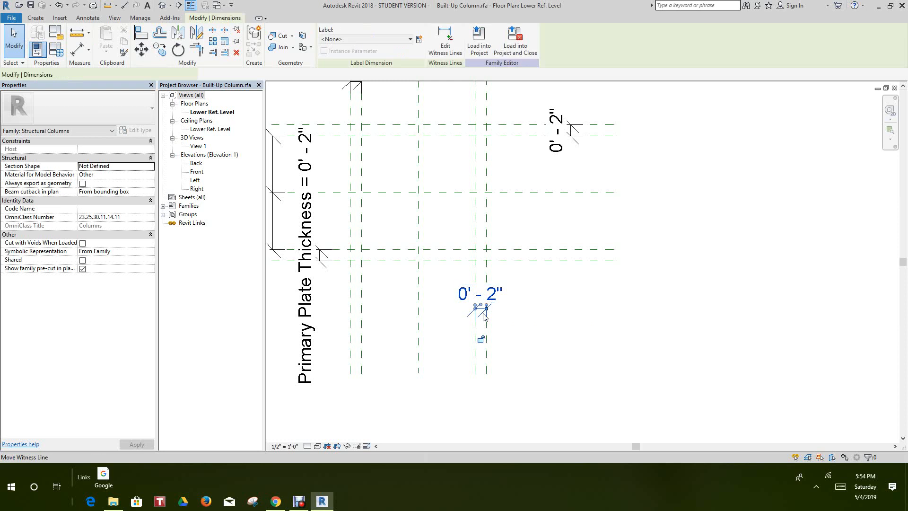
{"action": "left_click", "coordinate": [410, 40]}
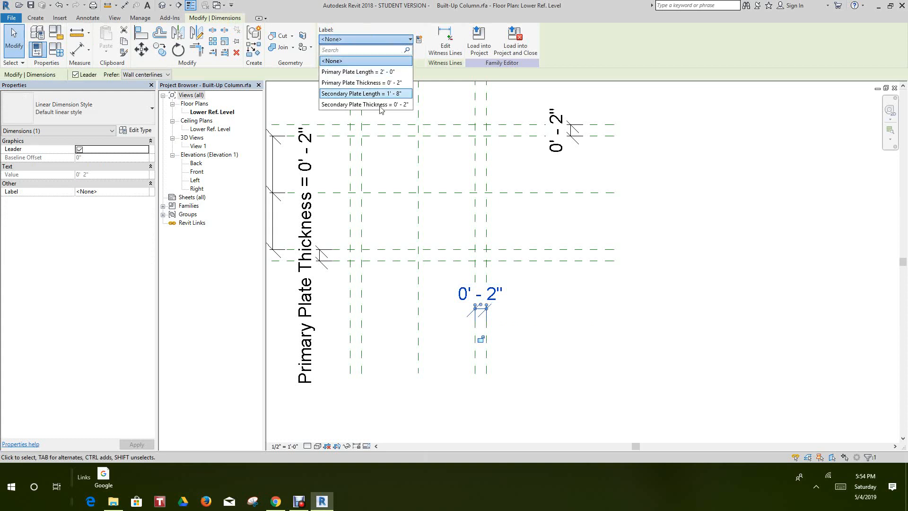
{"action": "key", "text": "Return"}
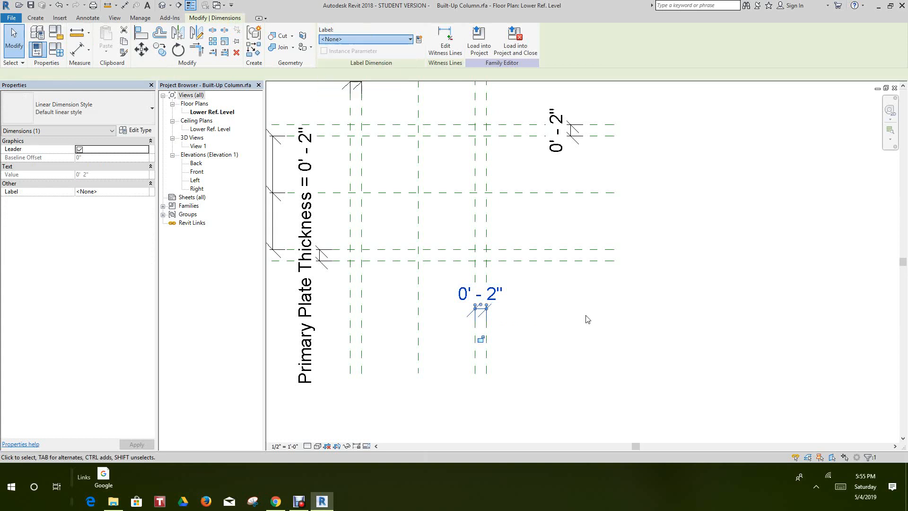
{"action": "left_click", "coordinate": [588, 319]}
Label the dimension between the two back reference planes with the existing Primary Plate Thickness parameter
{"action": "scroll", "coordinate": [581, 330], "scroll_direction": "down", "scroll_amount": 2}
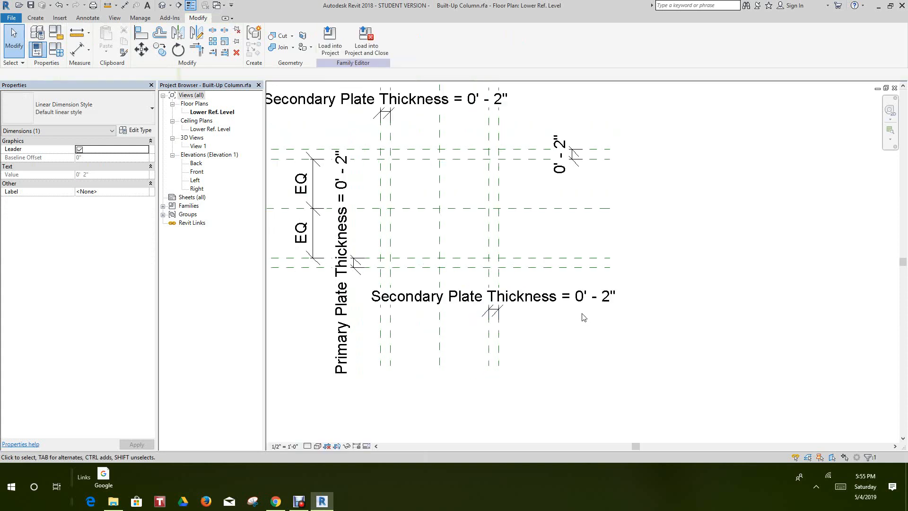
{"action": "scroll", "coordinate": [572, 244], "scroll_direction": "up", "scroll_amount": 5}
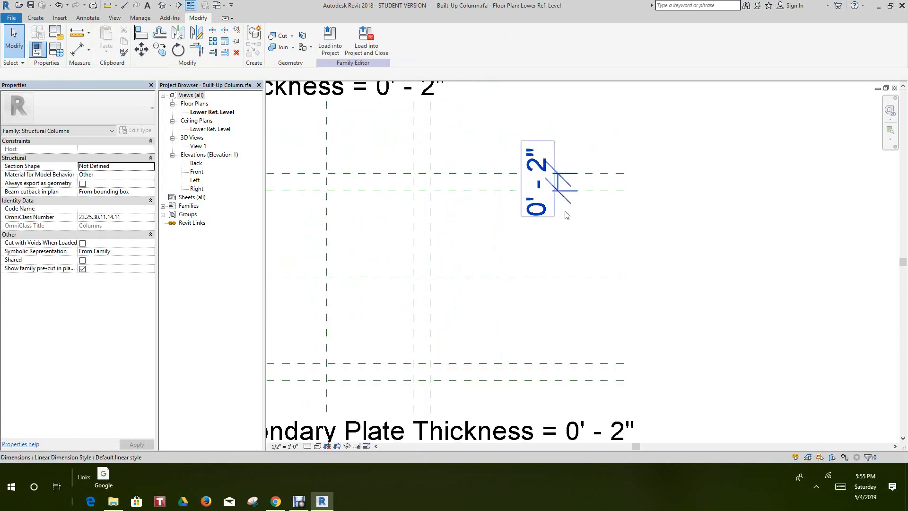
{"action": "left_click", "coordinate": [572, 200]}
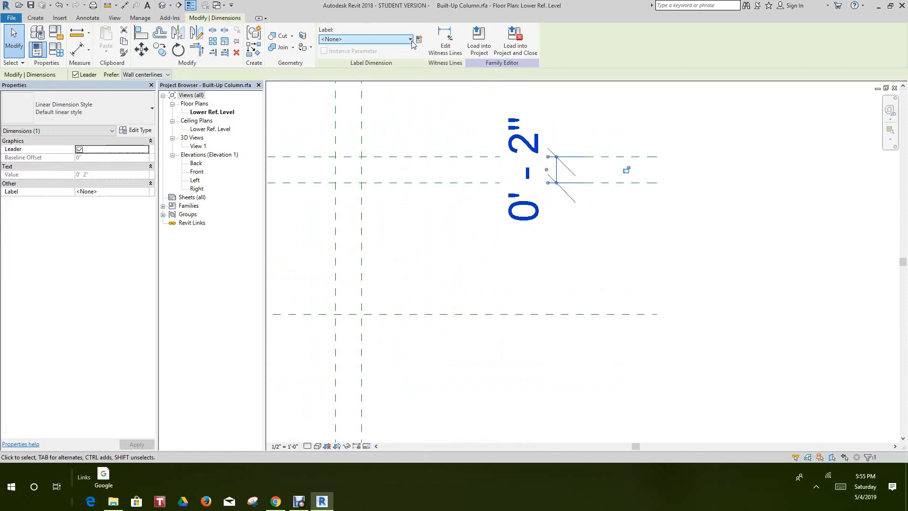
{"action": "left_click", "coordinate": [412, 41]}
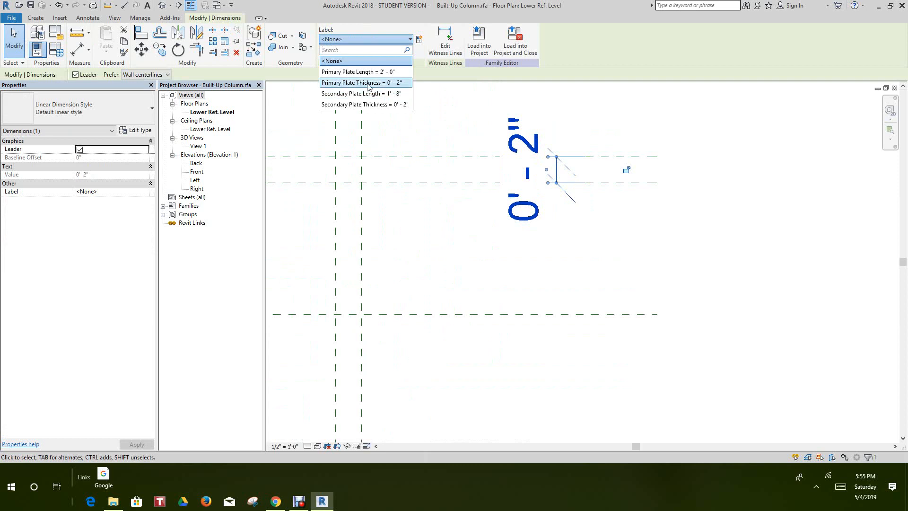
{"action": "left_click", "coordinate": [631, 238]}
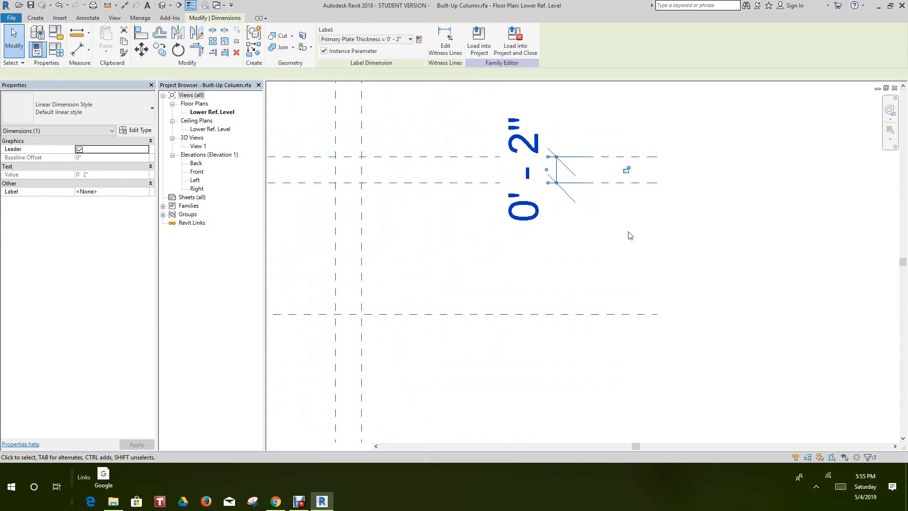
Start an extrusion and sketch a rectangle spanning the inner left to inner right reference planes, between the two back reference planes
{"action": "scroll", "coordinate": [645, 242], "scroll_direction": "down", "scroll_amount": 3}
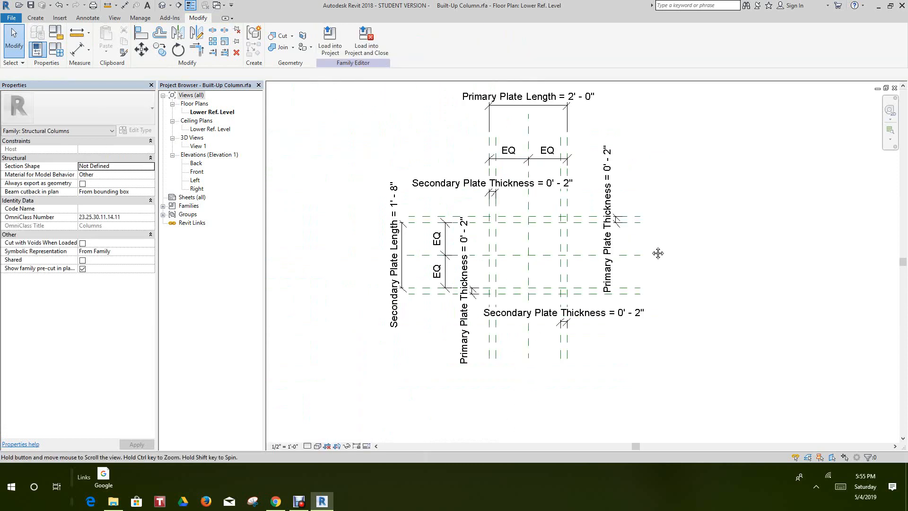
{"action": "middle_click_drag", "start_coordinate": [645, 242], "coordinate": [661, 256]}
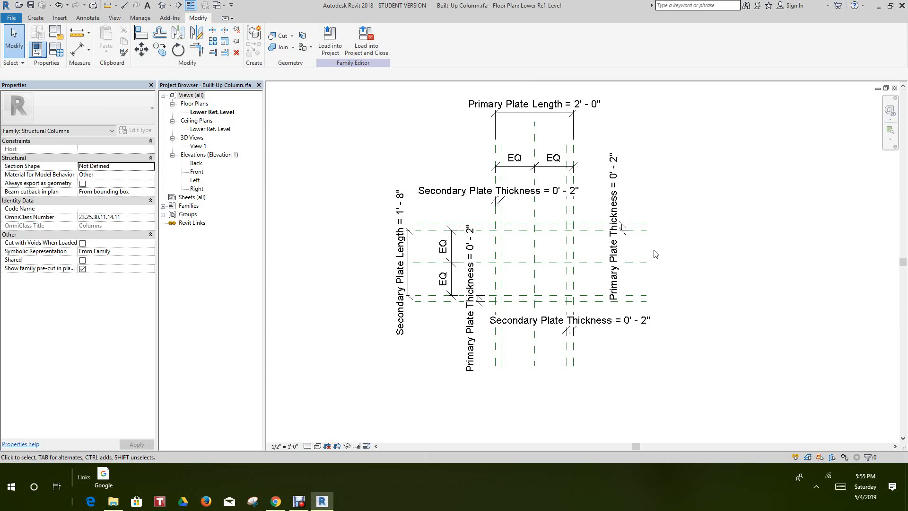
{"action": "left_click", "coordinate": [35, 19]}
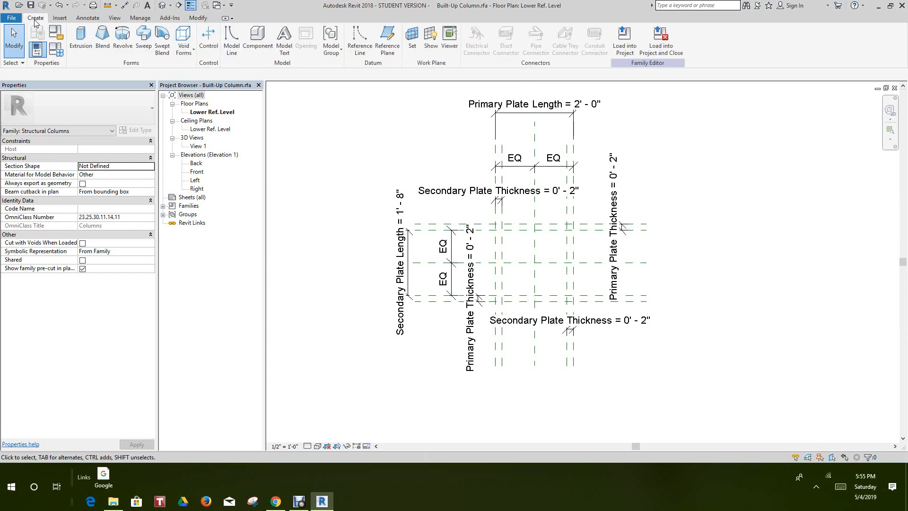
{"action": "left_click", "coordinate": [80, 39]}
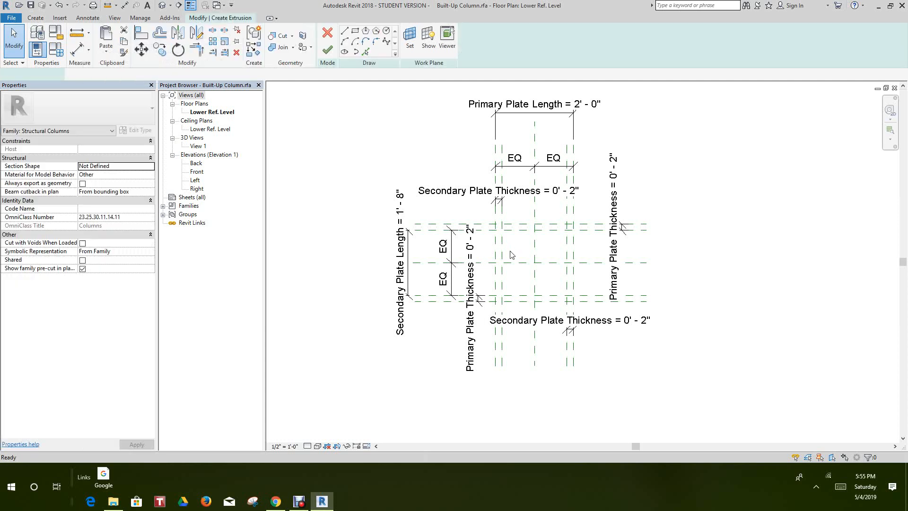
{"action": "scroll", "coordinate": [505, 238], "scroll_direction": "up", "scroll_amount": 2}
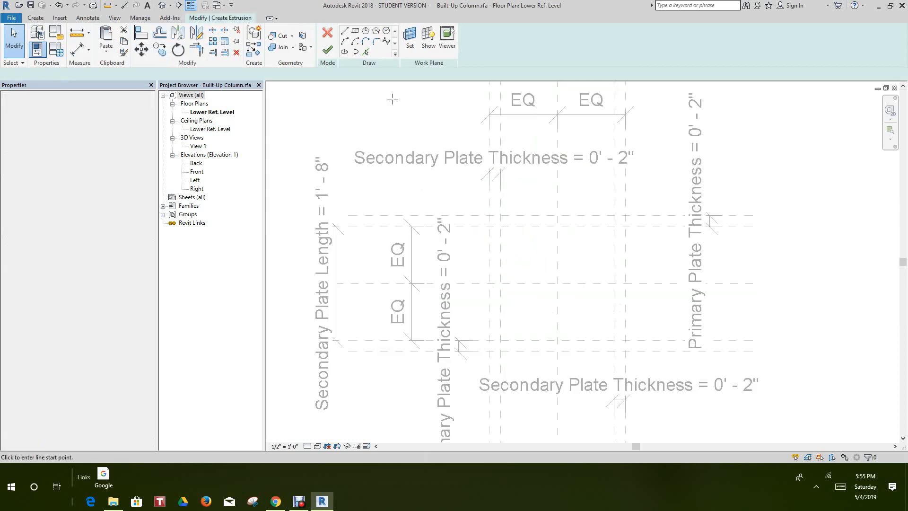
{"action": "scroll", "coordinate": [498, 226], "scroll_direction": "up", "scroll_amount": 1}
{"action": "left_click", "coordinate": [356, 32]}
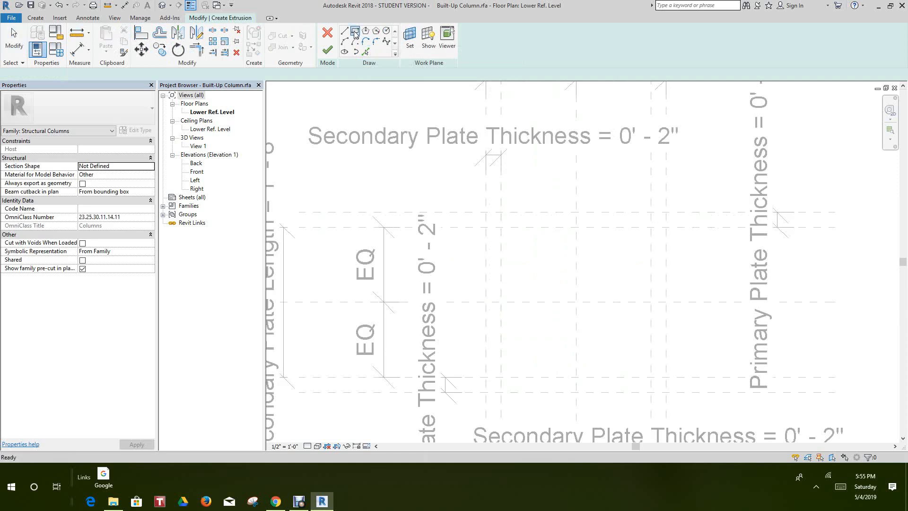
{"action": "left_click", "coordinate": [355, 32]}
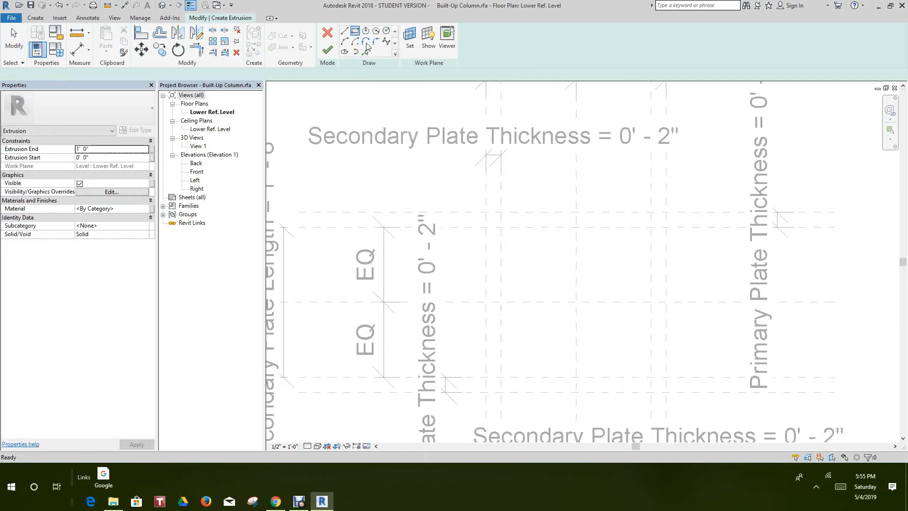
{"action": "left_click", "coordinate": [502, 212]}
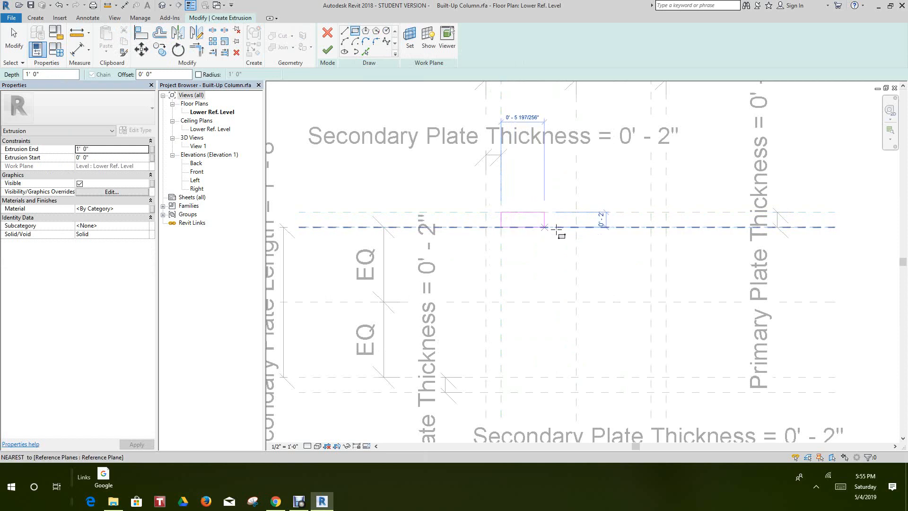
{"action": "left_click", "coordinate": [651, 227]}
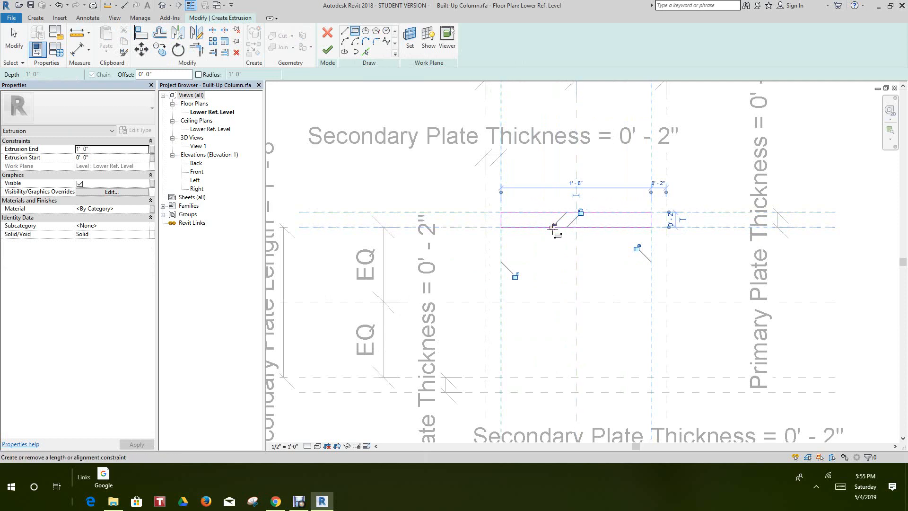
Lock all four edges of the back plate sketch to their reference planes and finish the extrusion
{"action": "left_click", "coordinate": [516, 276]}
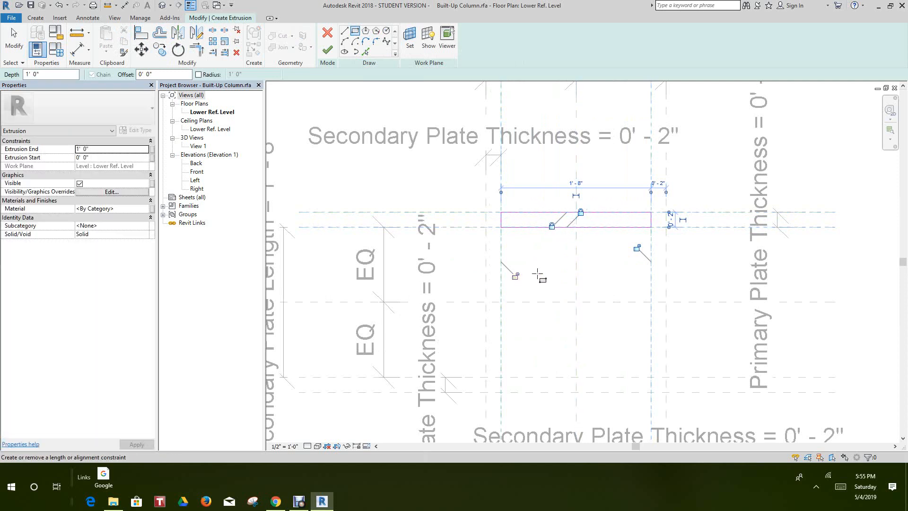
{"action": "left_click", "coordinate": [638, 248]}
{"action": "scroll", "coordinate": [591, 240], "scroll_direction": "down", "scroll_amount": 1}
{"action": "middle_click_drag", "start_coordinate": [592, 240], "coordinate": [555, 221]}
{"action": "scroll", "coordinate": [557, 240], "scroll_direction": "down", "scroll_amount": 1}
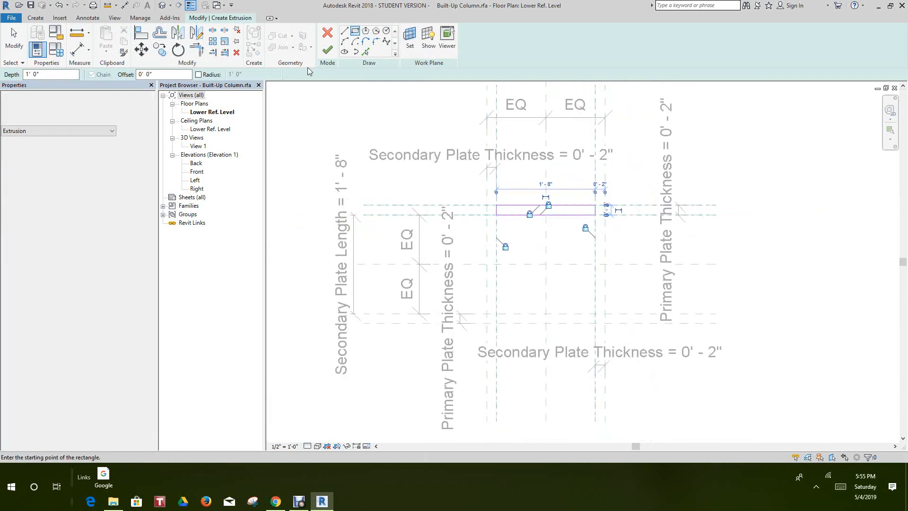
{"action": "left_click", "coordinate": [328, 50]}
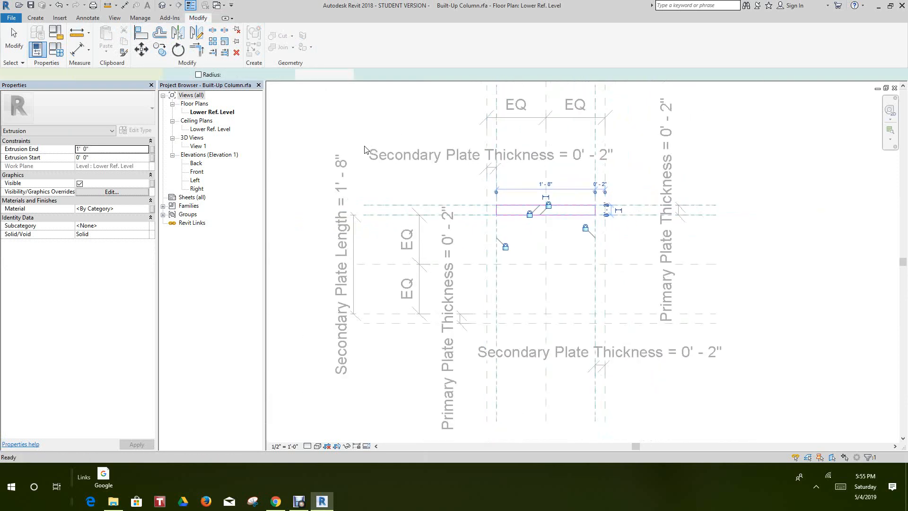
Mirror a copy of the back plate extrusion to the front, using an axis drawn along the Center (Front/Back) reference plane
{"action": "left_click", "coordinate": [526, 215]}
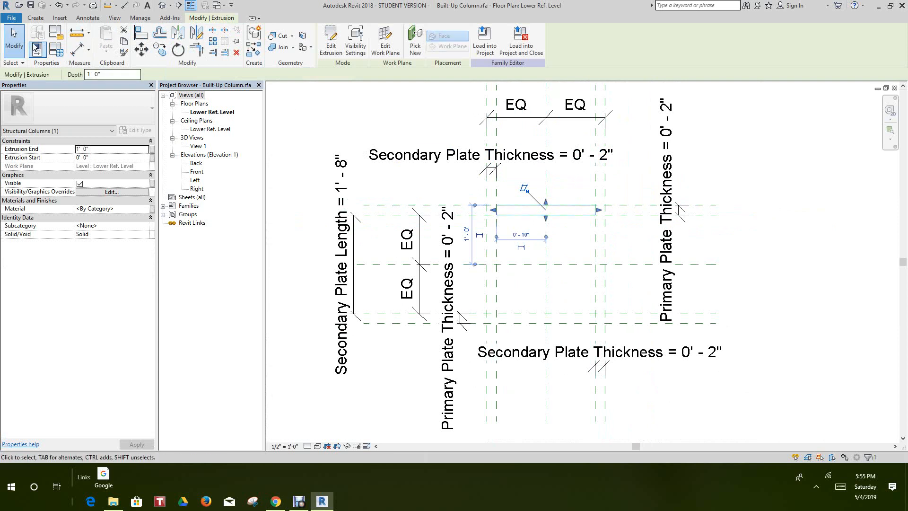
{"action": "left_click", "coordinate": [312, 132]}
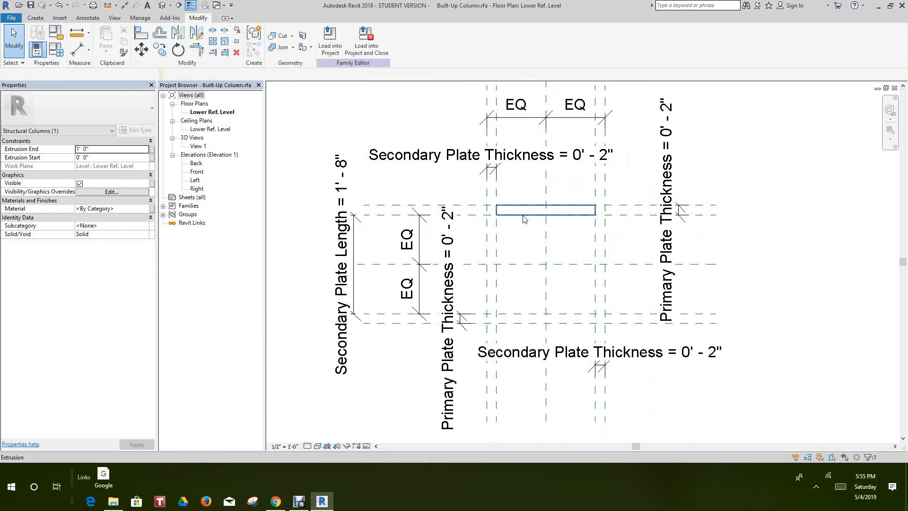
{"action": "left_click", "coordinate": [525, 215]}
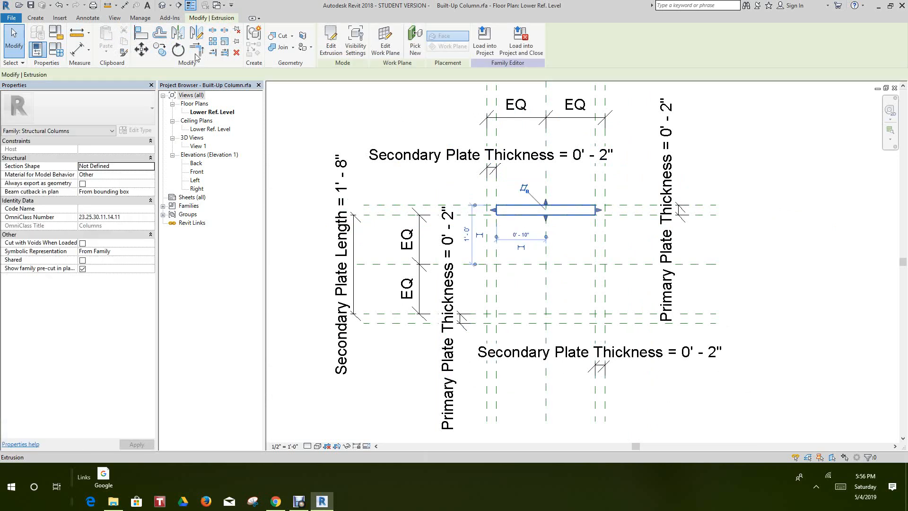
{"action": "key", "text": "d"}
{"action": "key", "text": "m"}
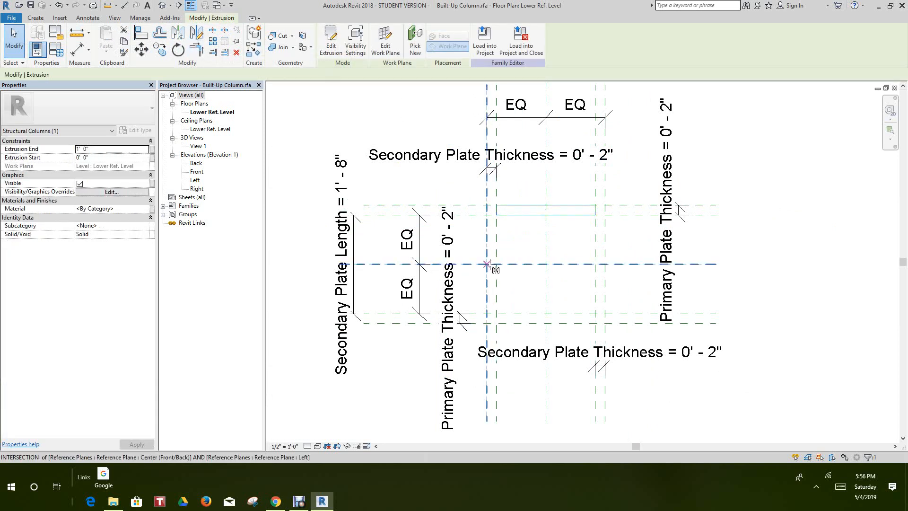
{"action": "left_click", "coordinate": [497, 264]}
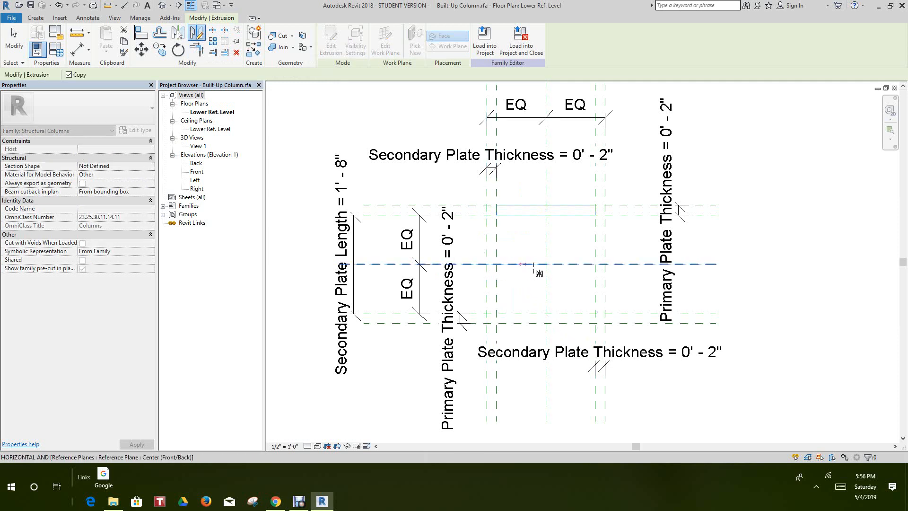
{"action": "left_click", "coordinate": [564, 264]}
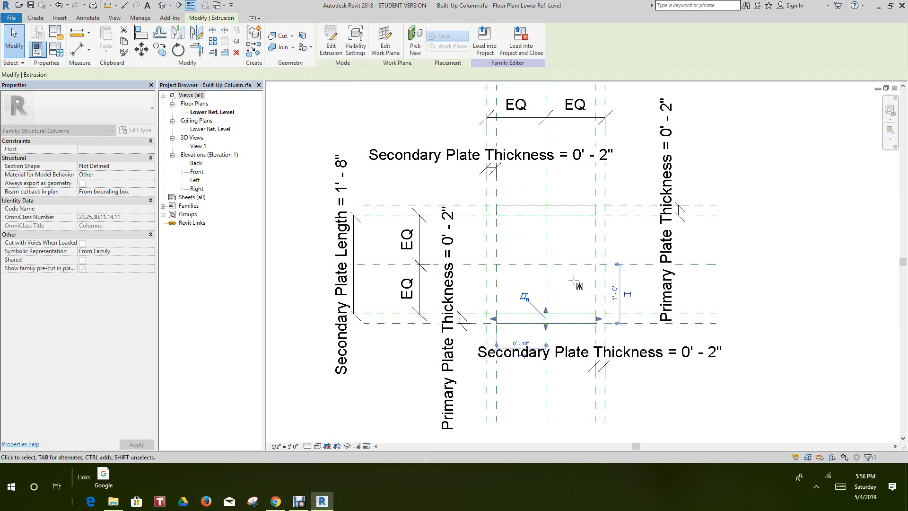
{"action": "scroll", "coordinate": [569, 288], "scroll_direction": "down", "scroll_amount": 1}
{"action": "middle_click_drag", "start_coordinate": [569, 289], "coordinate": [517, 265]}
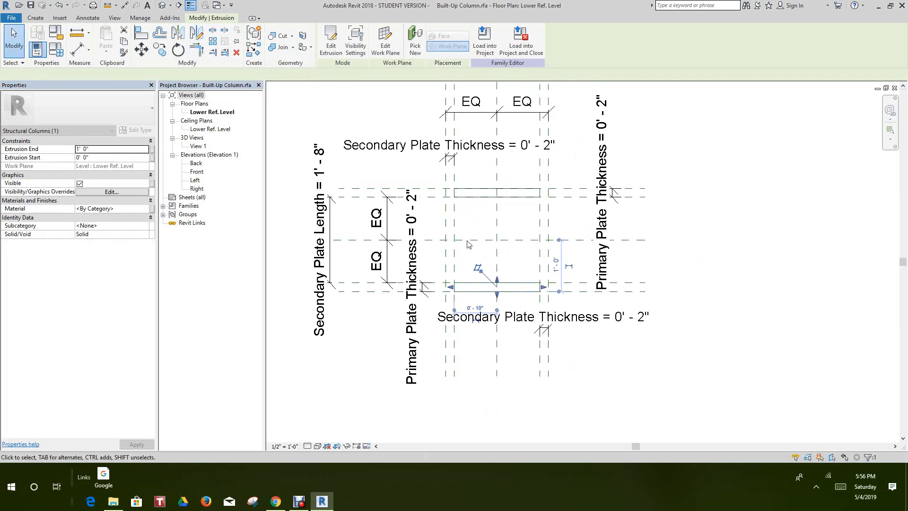
{"action": "scroll", "coordinate": [485, 244], "scroll_direction": "up", "scroll_amount": 1}
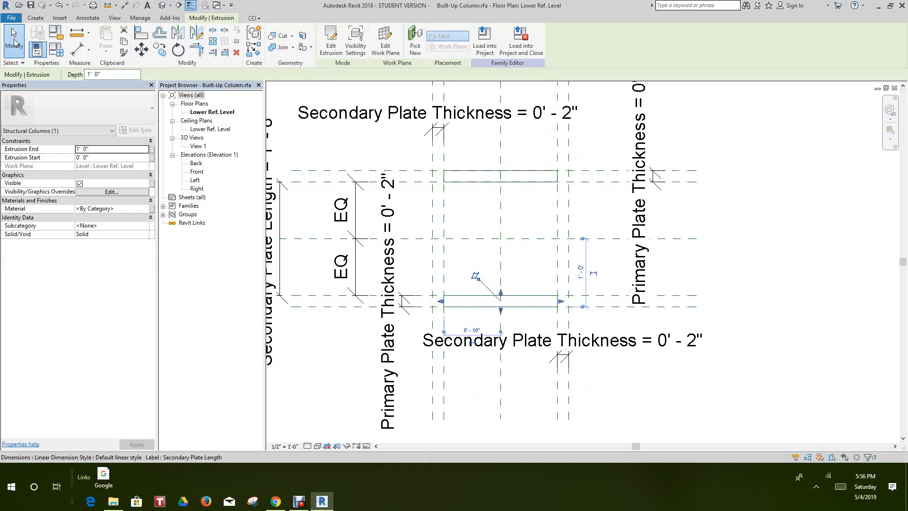
{"action": "left_click", "coordinate": [14, 43]}
Extrude a rectangle between the two left reference planes, from the outer back to the outer front plane, without locking its edges
{"action": "left_click", "coordinate": [37, 20]}
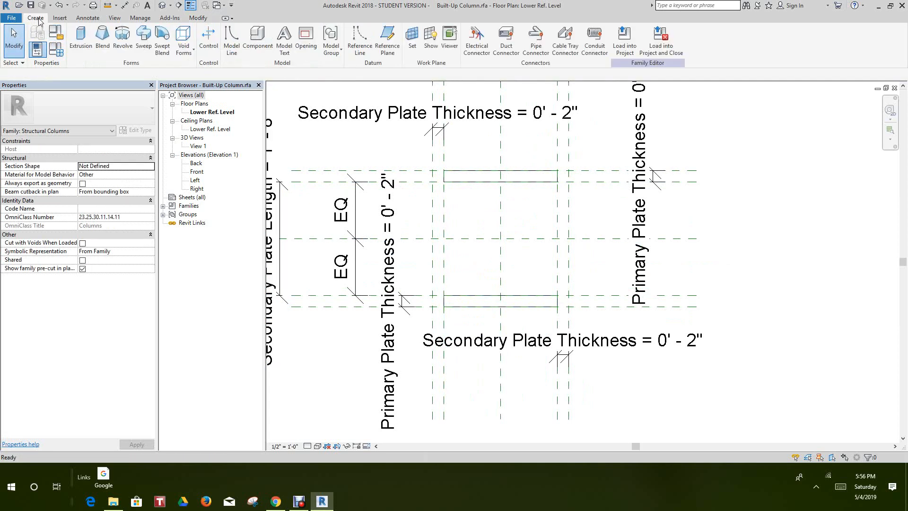
{"action": "left_click", "coordinate": [80, 41]}
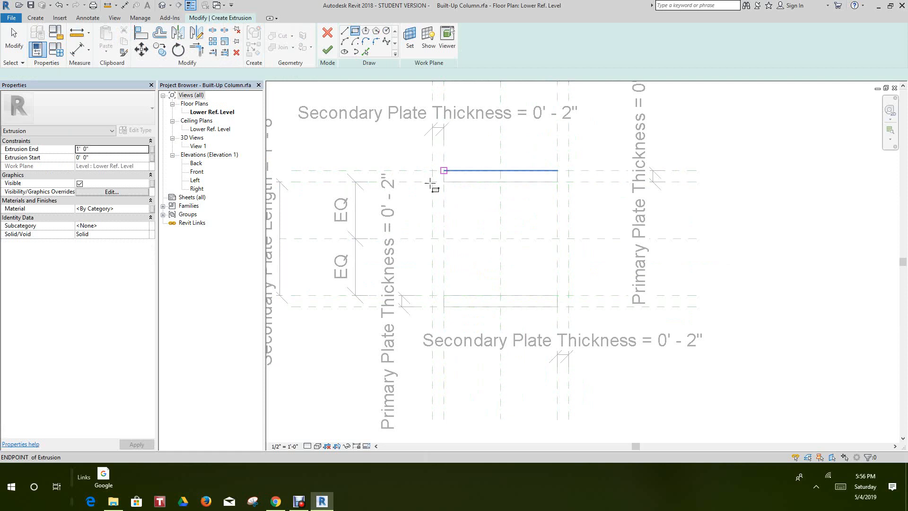
{"action": "left_click", "coordinate": [432, 306]}
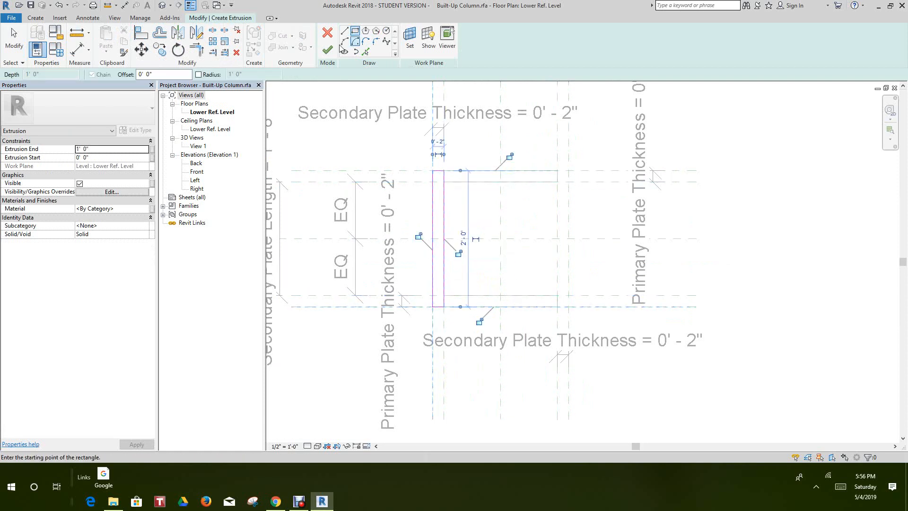
{"action": "left_click", "coordinate": [328, 51]}
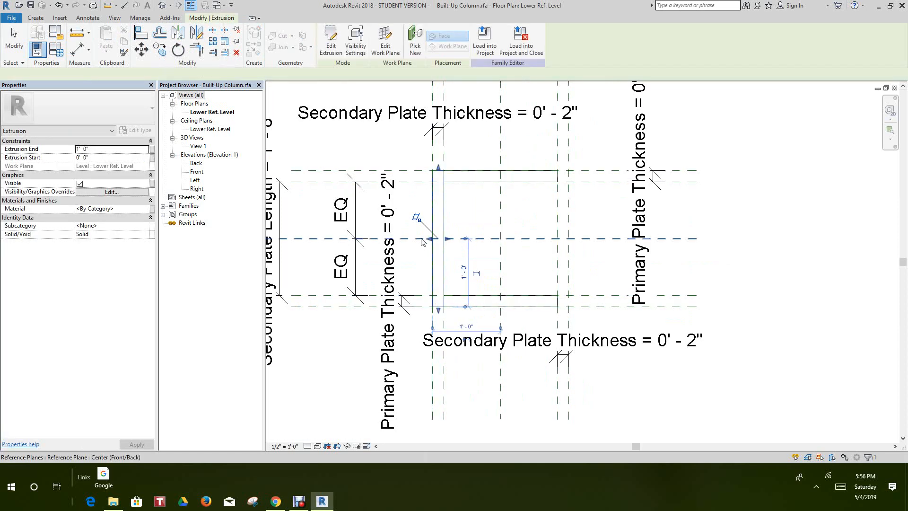
Undo the unlocked left plate extrusion together with its rectangular sketch
{"action": "left_click", "coordinate": [61, 5]}
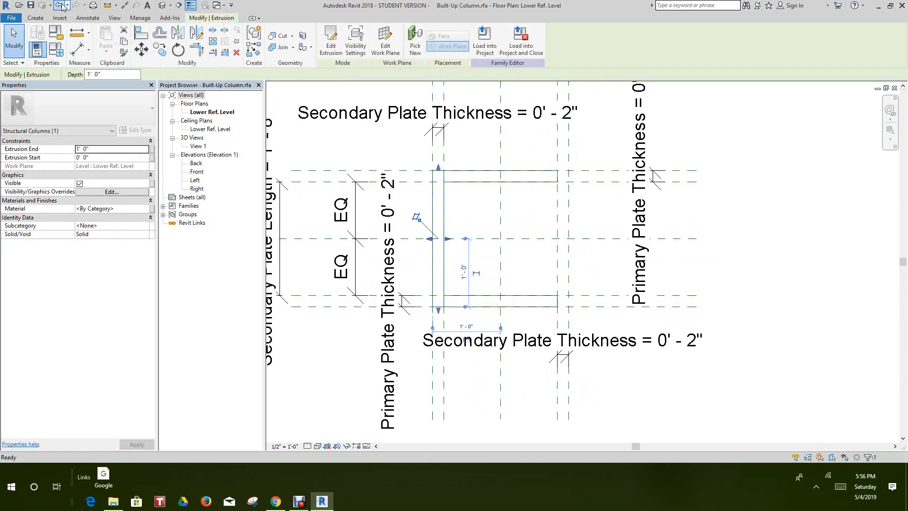
{"action": "left_click", "coordinate": [62, 7]}
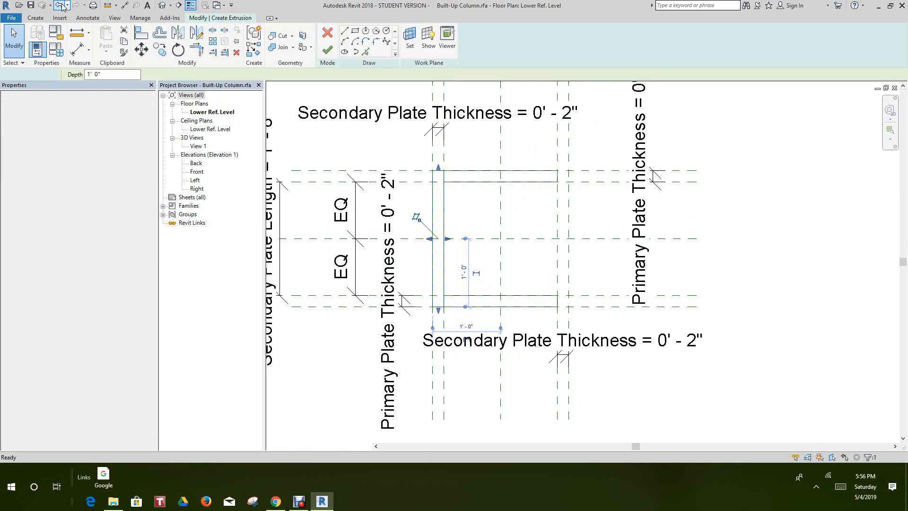
{"action": "left_click", "coordinate": [60, 6]}
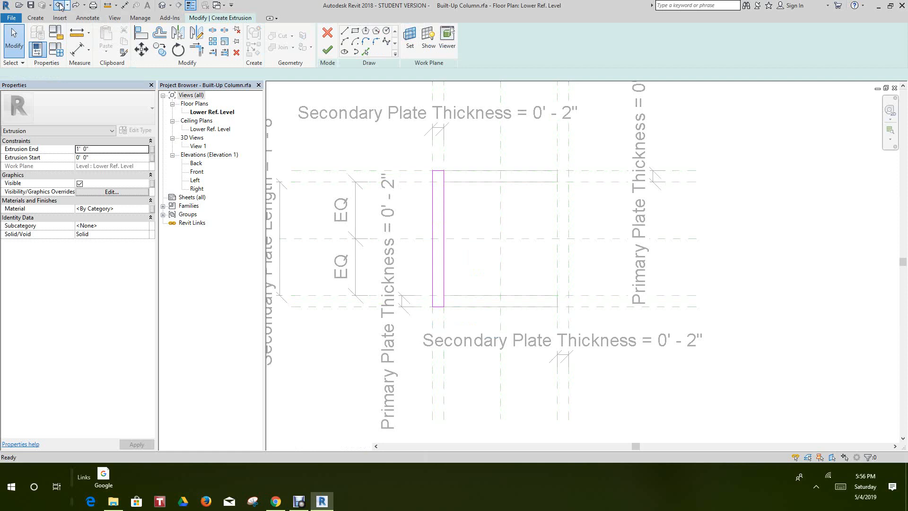
{"action": "left_click", "coordinate": [60, 6]}
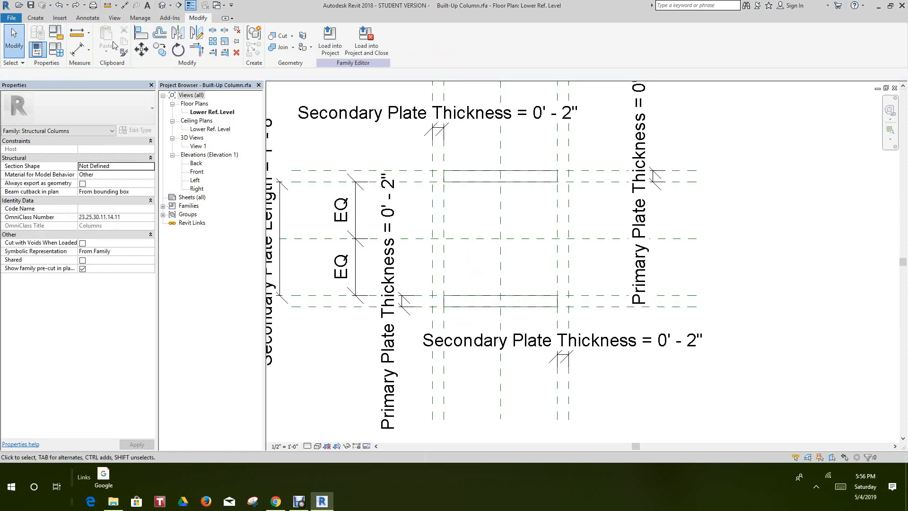
Start a new extrusion and sketch a rectangle between the two left reference planes, from the outer back to the outer front plane
{"action": "left_click", "coordinate": [35, 17]}
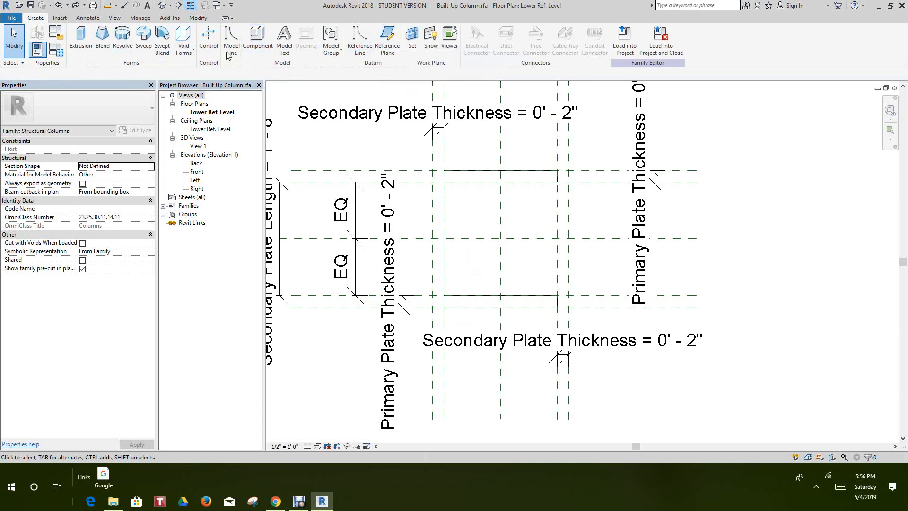
{"action": "left_click", "coordinate": [79, 37]}
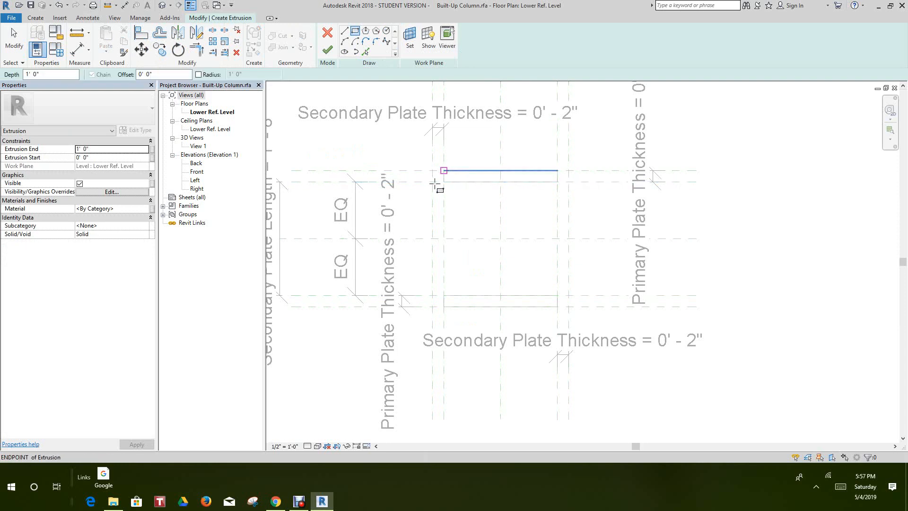
{"action": "left_click", "coordinate": [433, 307]}
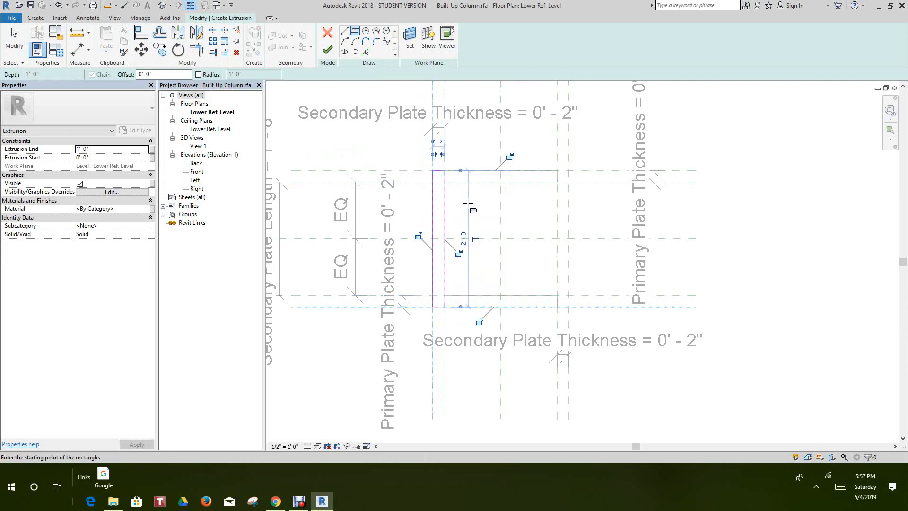
Lock the left plate sketch's outer, back and front edges to their reference planes and finish the extrusion
{"action": "left_click", "coordinate": [418, 236]}
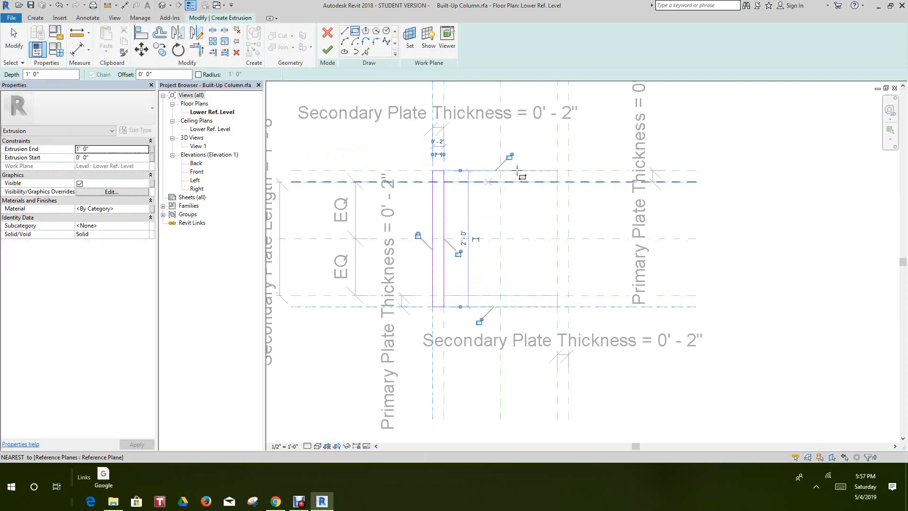
{"action": "left_click", "coordinate": [510, 157]}
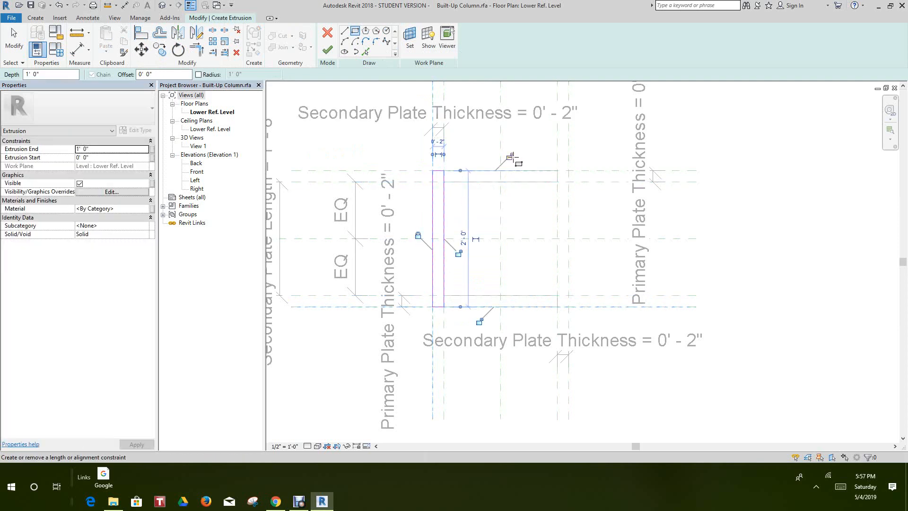
{"action": "left_click", "coordinate": [480, 321]}
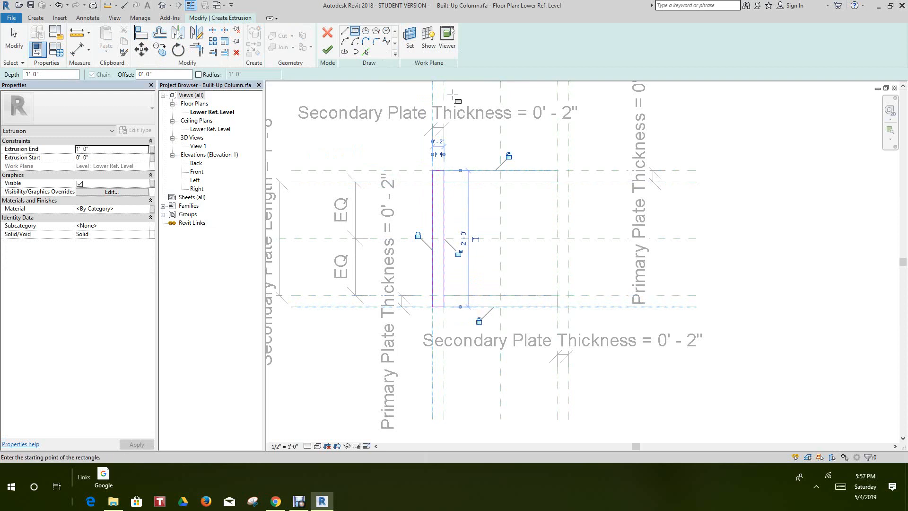
{"action": "left_click", "coordinate": [329, 51]}
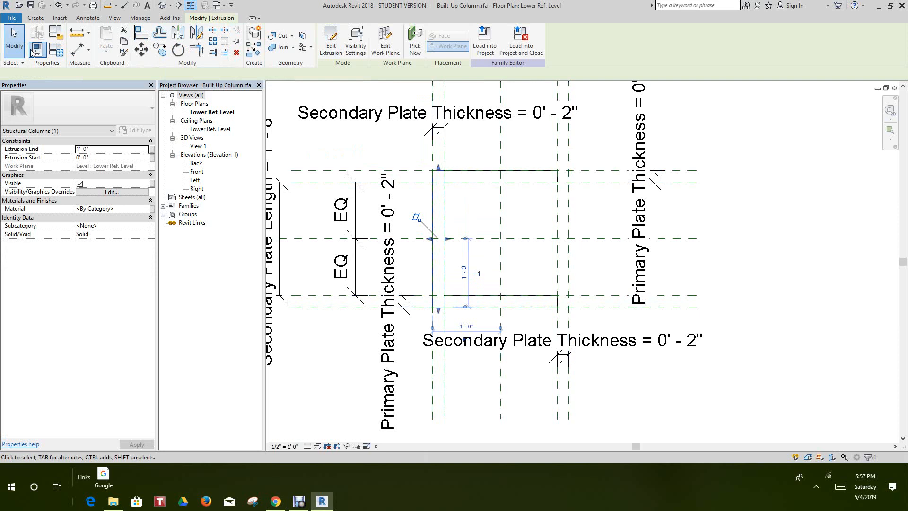
Mirror the left plate extrusion about the Center (Left/Right) reference plane to create the right plate
{"action": "left_click", "coordinate": [15, 40]}
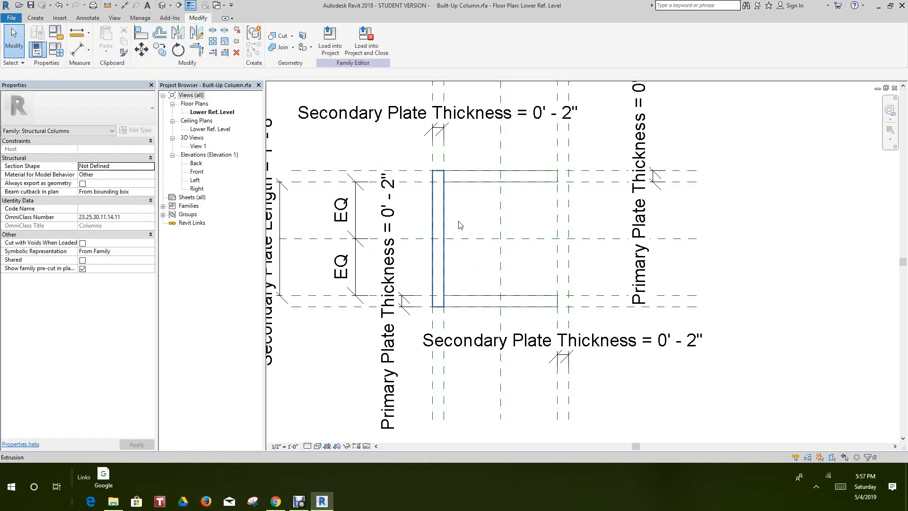
{"action": "left_click", "coordinate": [438, 213]}
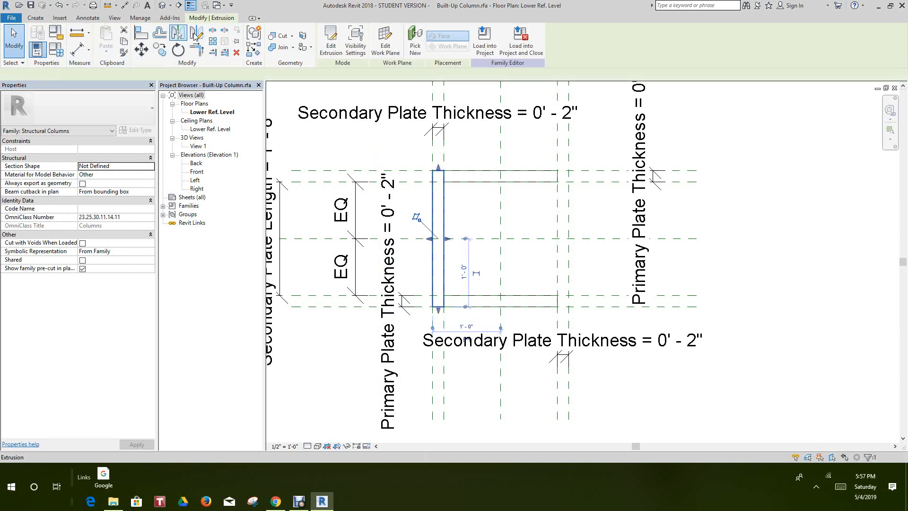
{"action": "left_click", "coordinate": [501, 188]}
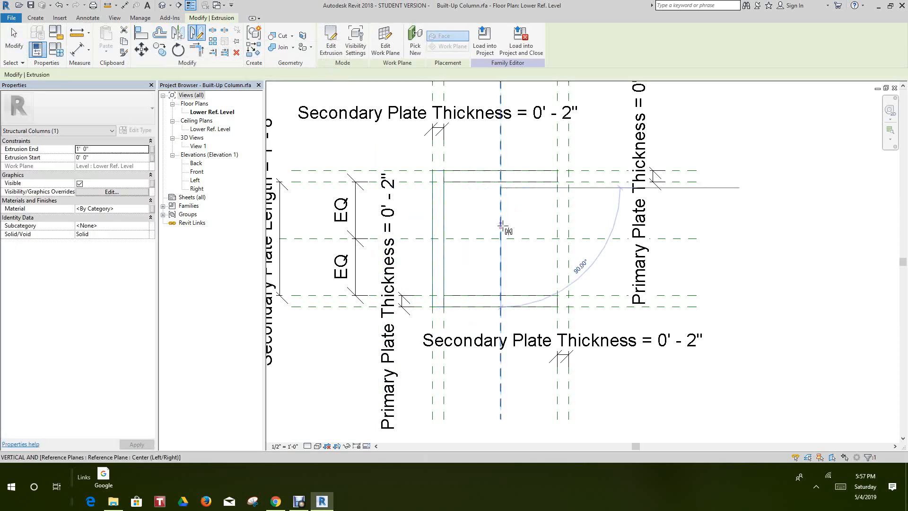
{"action": "left_click", "coordinate": [501, 224]}
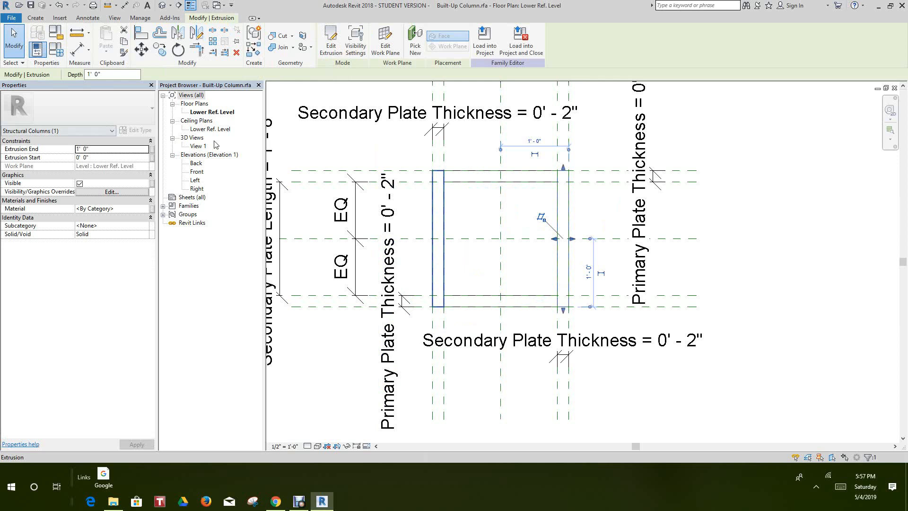
In the Front elevation, align the right plate's top edge to the Upper Ref. Level and lock the alignment
{"action": "double_click", "coordinate": [196, 172]}
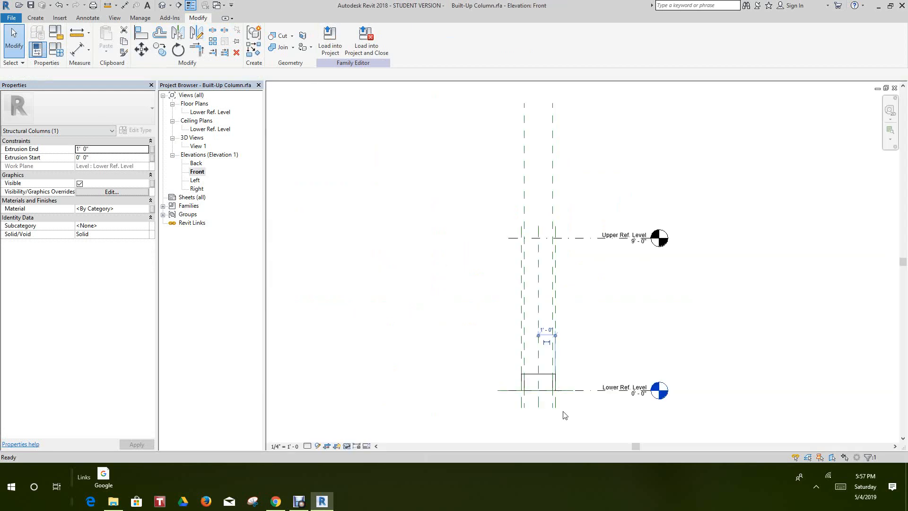
{"action": "scroll", "coordinate": [563, 415], "scroll_direction": "up", "scroll_amount": 3}
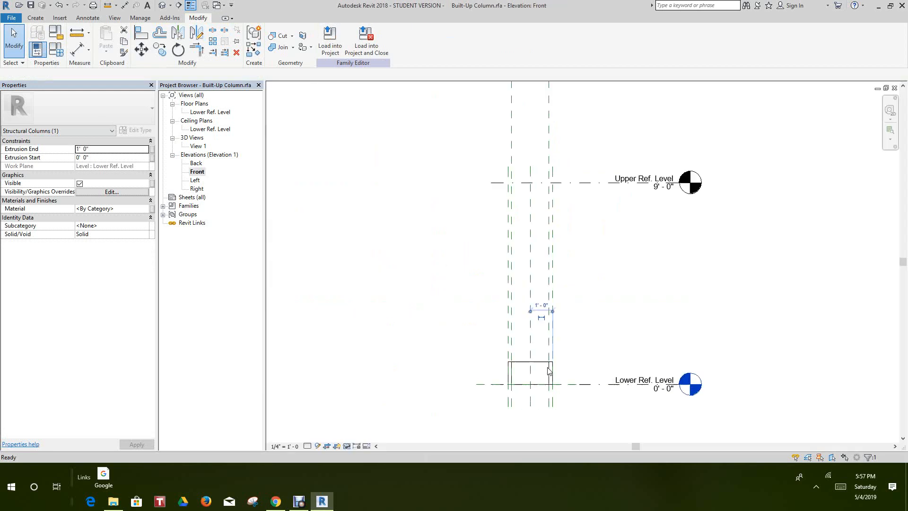
{"action": "left_click", "coordinate": [523, 365]}
{"action": "scroll", "coordinate": [523, 369], "scroll_direction": "down", "scroll_amount": 2}
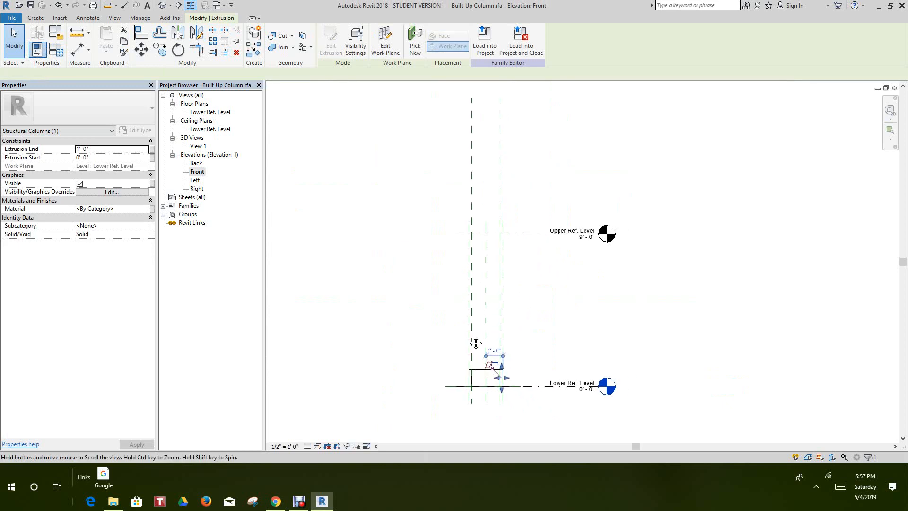
{"action": "middle_click_drag", "start_coordinate": [483, 351], "coordinate": [448, 308]}
{"action": "scroll", "coordinate": [407, 325], "scroll_direction": "up", "scroll_amount": 2}
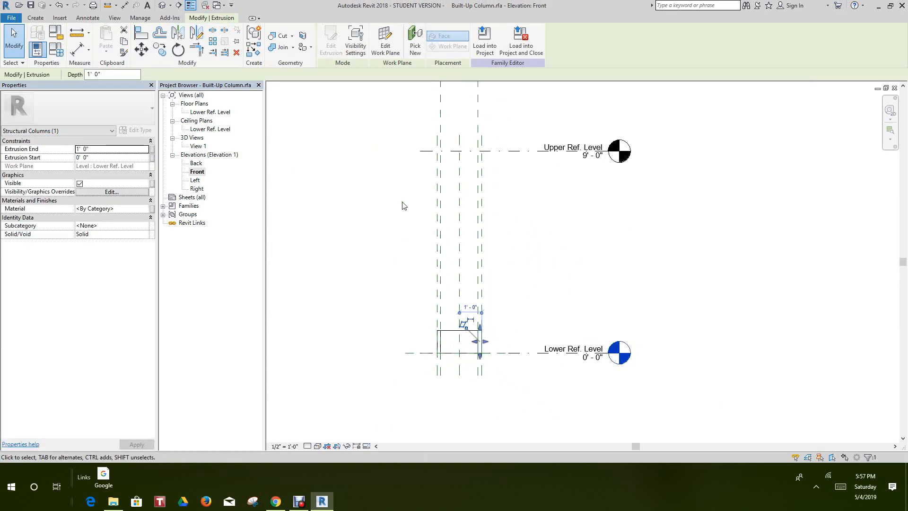
{"action": "left_click", "coordinate": [141, 32]}
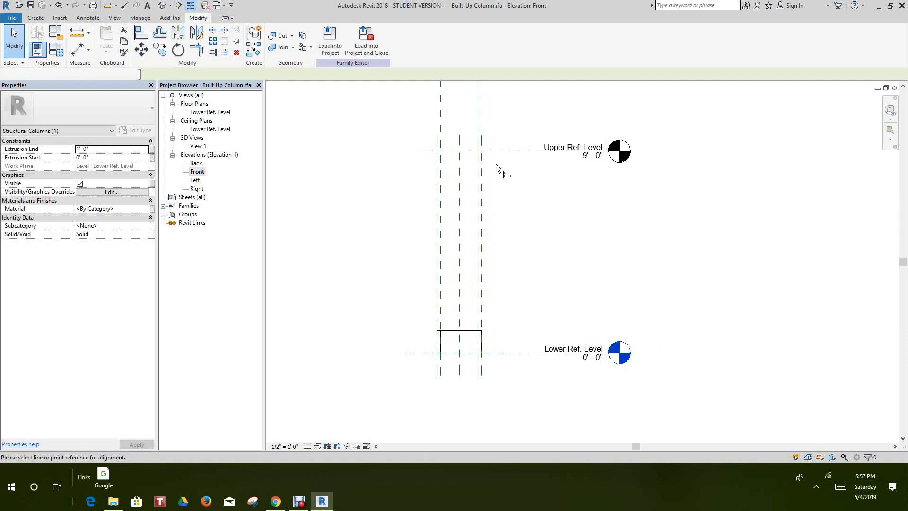
{"action": "left_click", "coordinate": [497, 151]}
{"action": "left_click", "coordinate": [480, 331]}
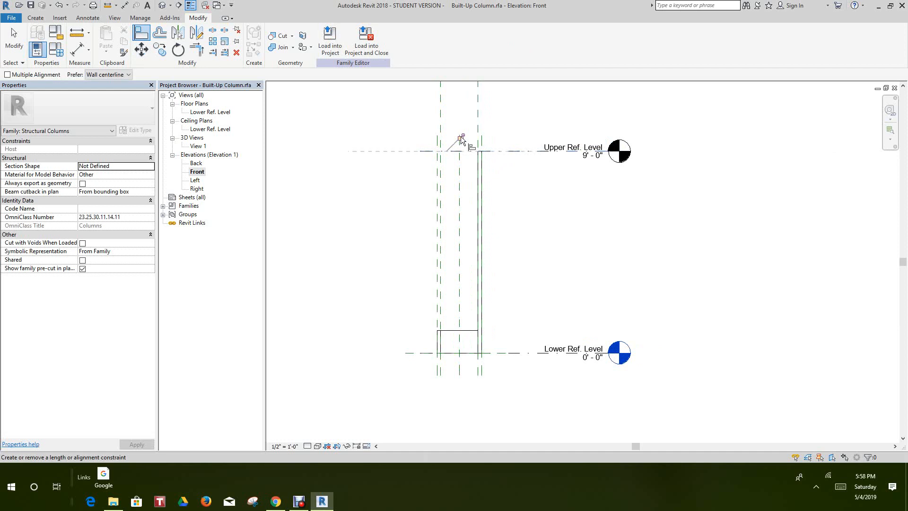
{"action": "left_click", "coordinate": [460, 137]}
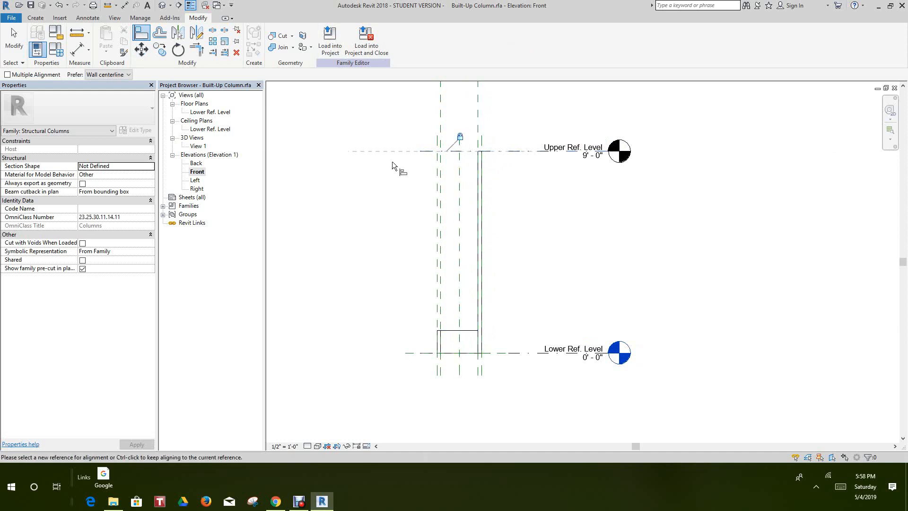
{"action": "left_click", "coordinate": [462, 330]}
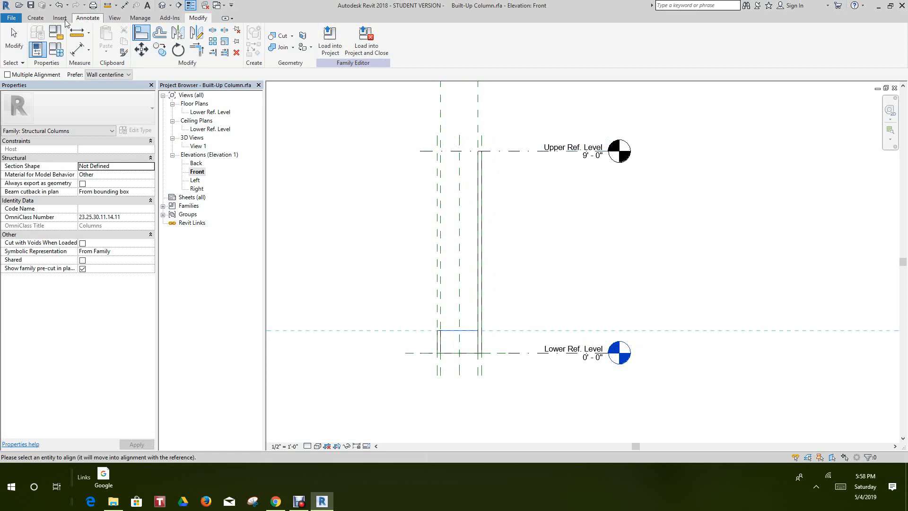
{"action": "left_click", "coordinate": [14, 35]}
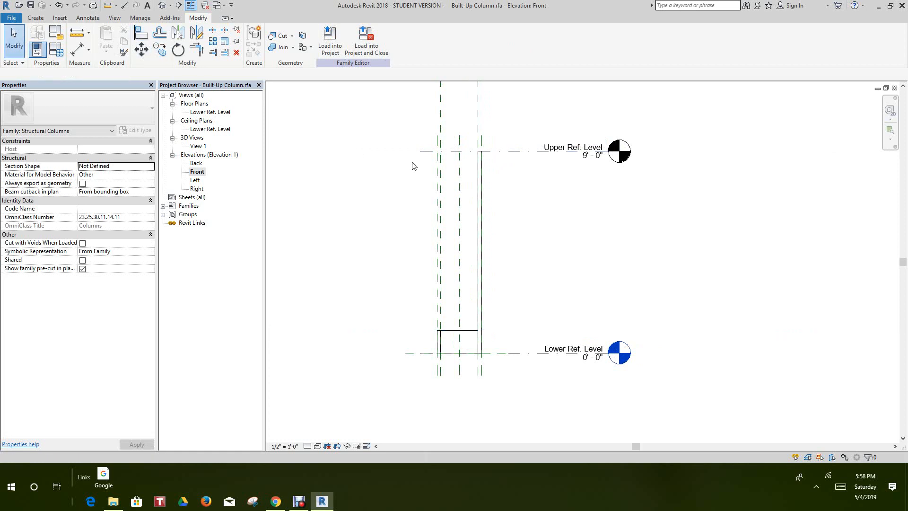
{"action": "left_click", "coordinate": [430, 152]}
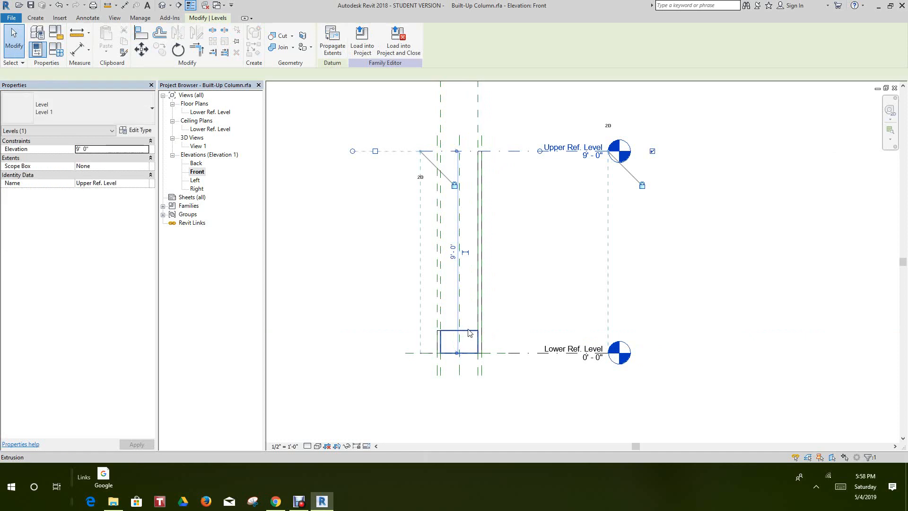
{"action": "left_click", "coordinate": [429, 291]}
{"action": "left_click", "coordinate": [356, 243]}
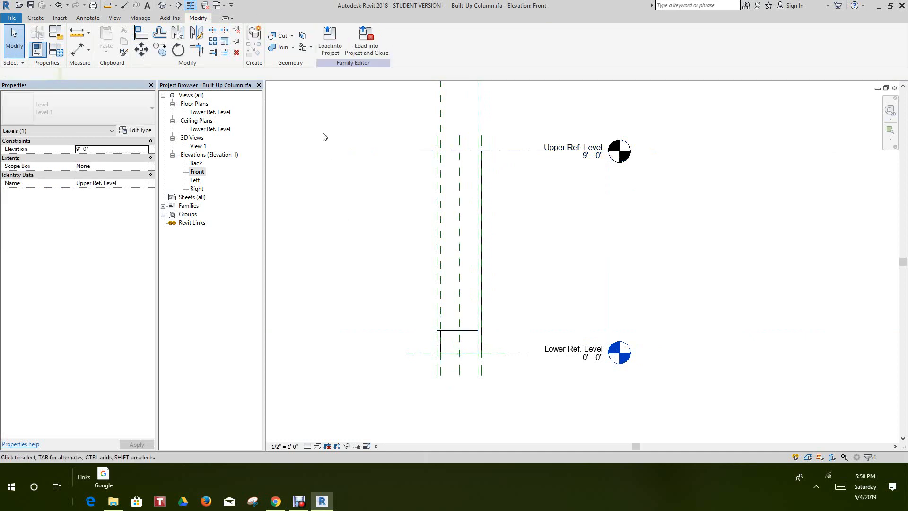
Align the top edges of the front, back and left plates to the Upper Ref. Level and lock each alignment
{"action": "left_click", "coordinate": [142, 33]}
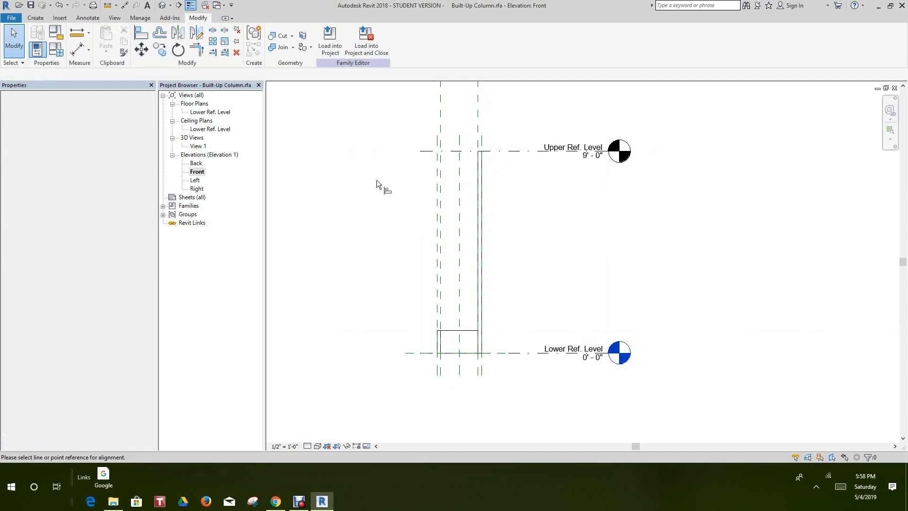
{"action": "left_click", "coordinate": [429, 152]}
{"action": "left_click", "coordinate": [471, 332]}
{"action": "left_click", "coordinate": [460, 138]}
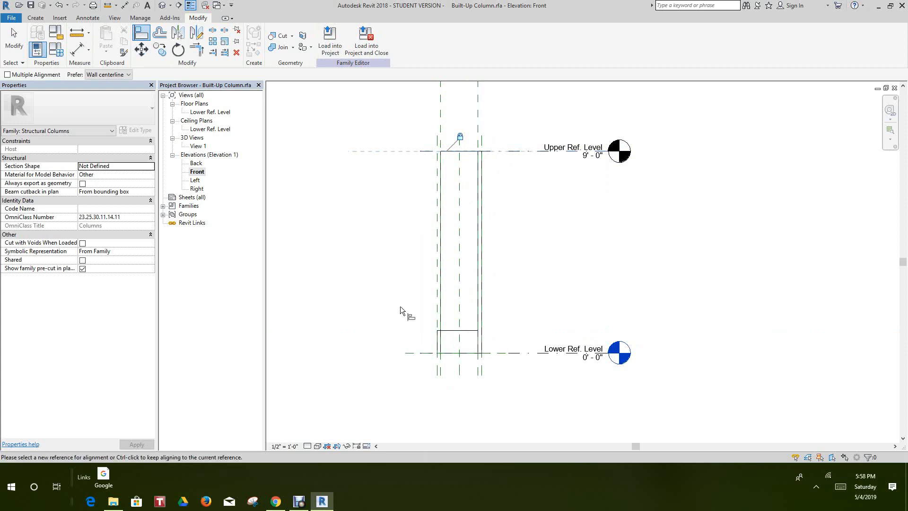
{"action": "left_click", "coordinate": [148, 39]}
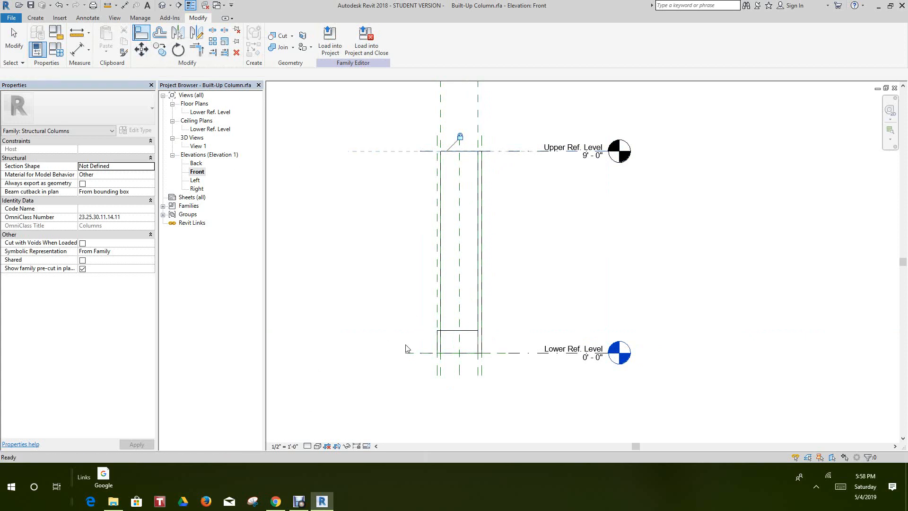
{"action": "left_click", "coordinate": [423, 152]}
{"action": "left_click", "coordinate": [459, 331]}
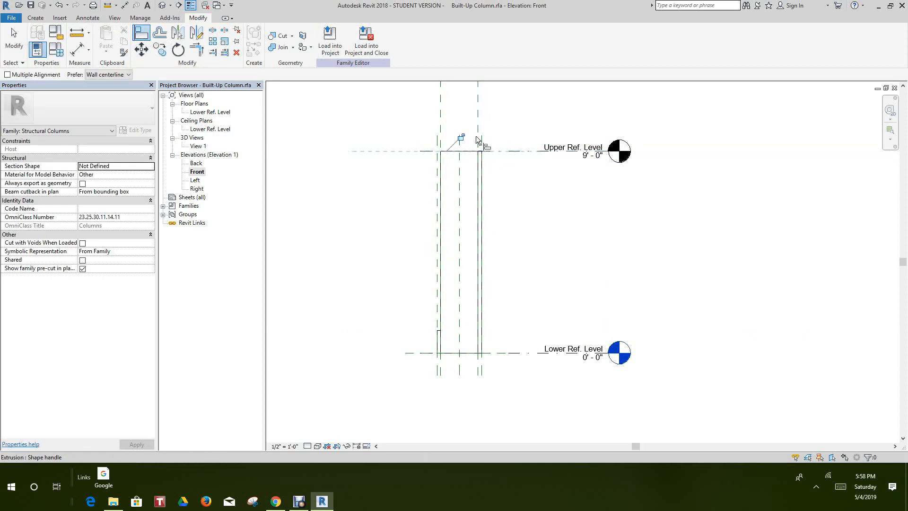
{"action": "left_click", "coordinate": [461, 138]}
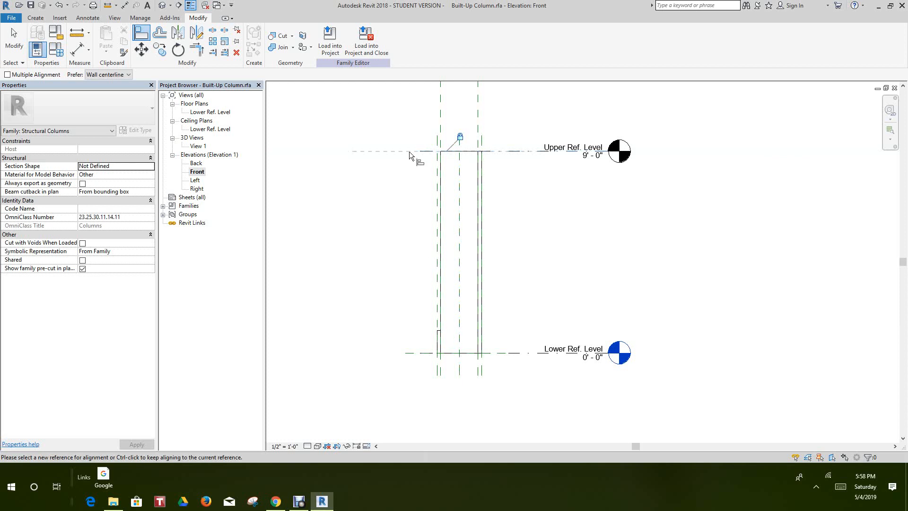
{"action": "left_click", "coordinate": [428, 152]}
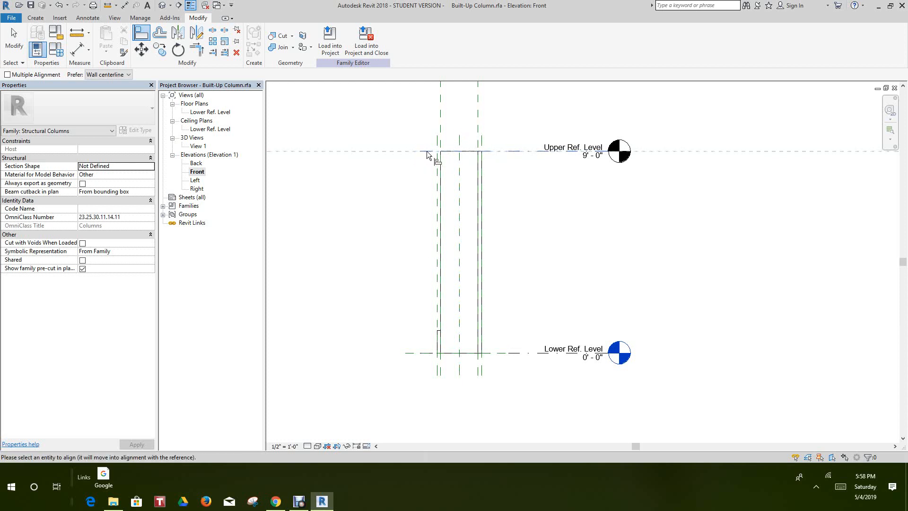
{"action": "left_click", "coordinate": [439, 337]}
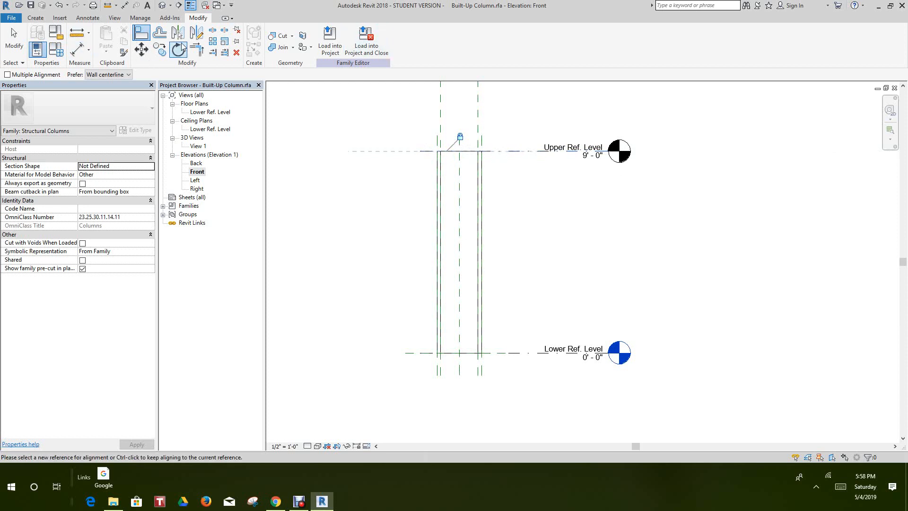
In the Lower Ref. Level plan, flex the family with Primary Plate Length 4' 0" and Secondary Plate Length 4' 8"
{"action": "double_click", "coordinate": [208, 112]}
{"action": "middle_click_drag", "start_coordinate": [500, 219], "coordinate": [524, 284]}
{"action": "scroll", "coordinate": [522, 284], "scroll_direction": "down", "scroll_amount": 2}
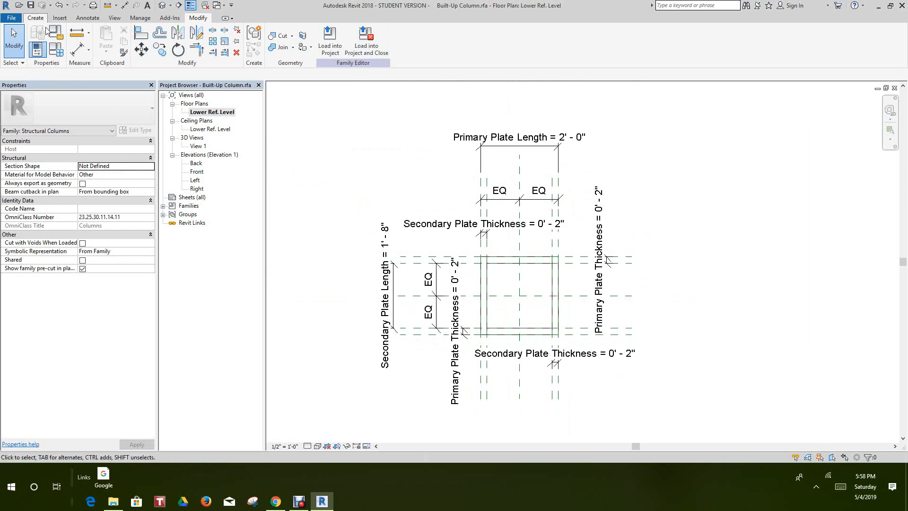
{"action": "left_click", "coordinate": [60, 50]}
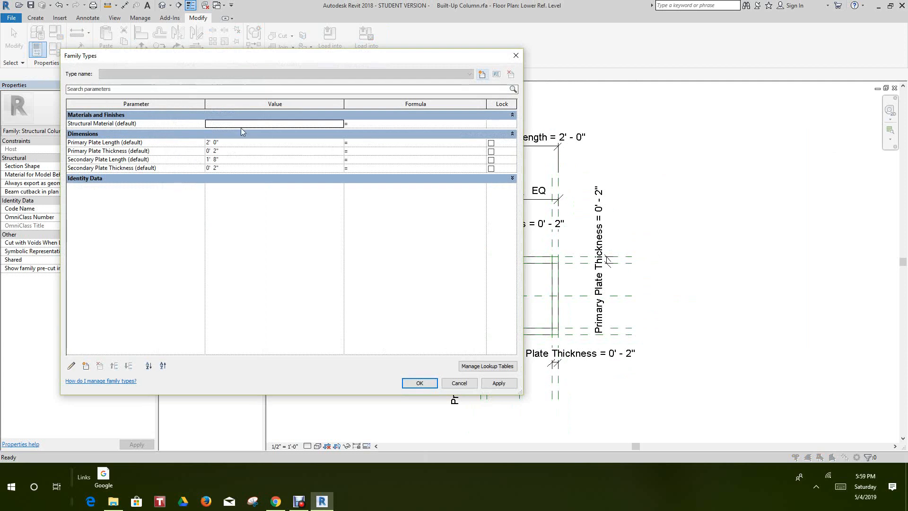
{"action": "double_click", "coordinate": [207, 142]}
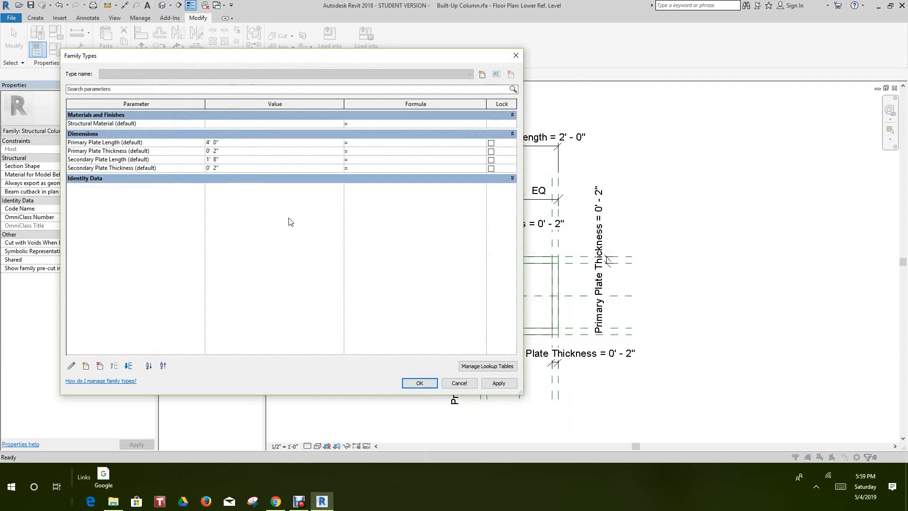
{"action": "left_click", "coordinate": [209, 160]}
{"action": "left_click", "coordinate": [499, 383]}
{"action": "left_click", "coordinate": [422, 387]}
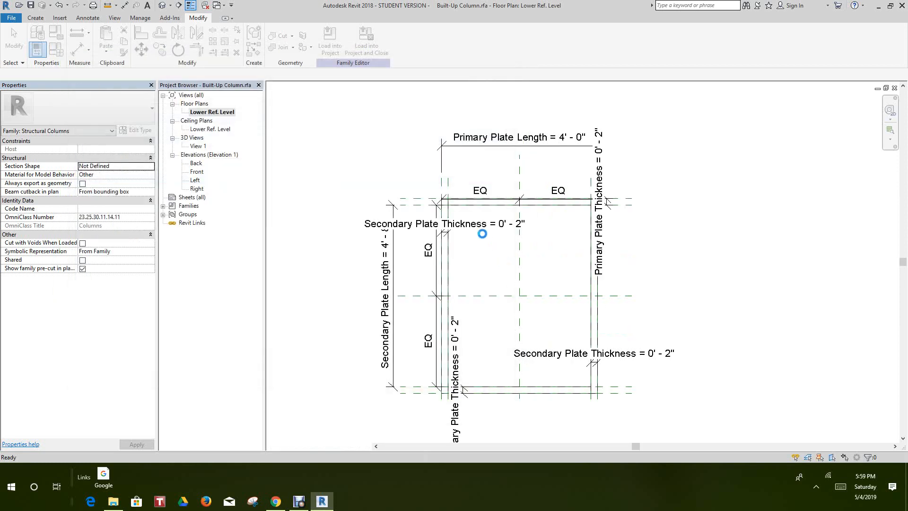
{"action": "scroll", "coordinate": [475, 251], "scroll_direction": "up", "scroll_amount": 2}
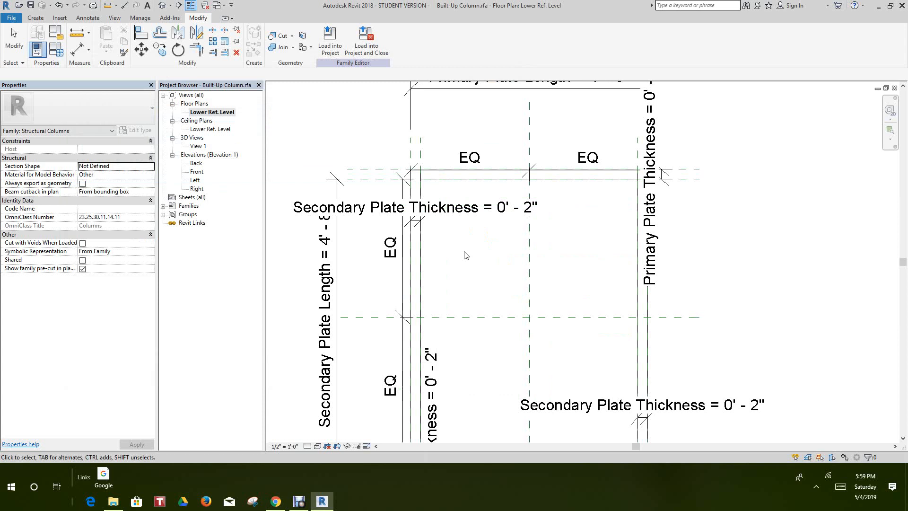
{"action": "scroll", "coordinate": [466, 255], "scroll_direction": "down", "scroll_amount": 3}
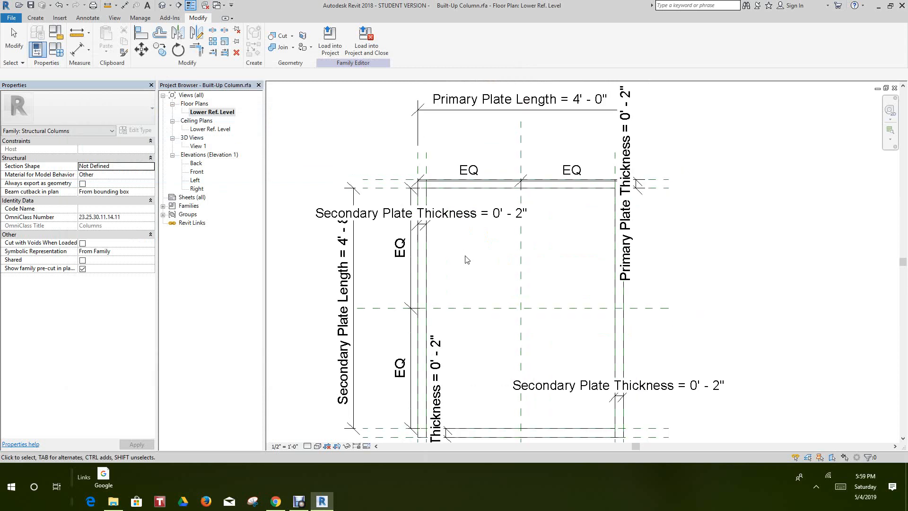
Undo the test changes to the primary and secondary plate lengths
{"action": "left_click", "coordinate": [58, 7]}
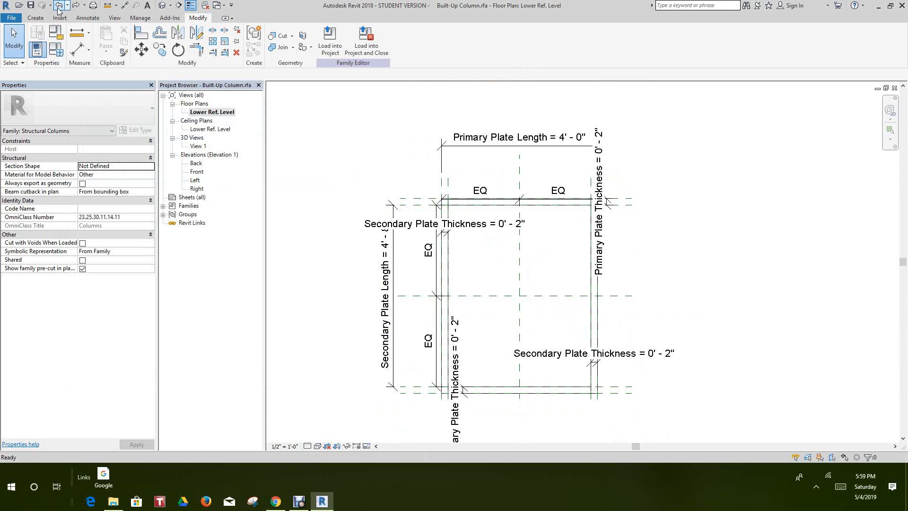
{"action": "left_click", "coordinate": [59, 6]}
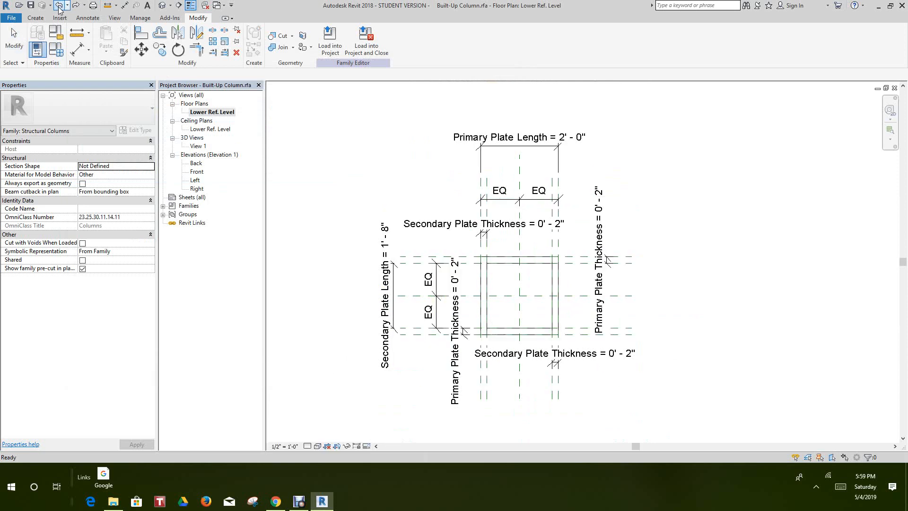
{"action": "scroll", "coordinate": [534, 305], "scroll_direction": "down", "scroll_amount": 1}
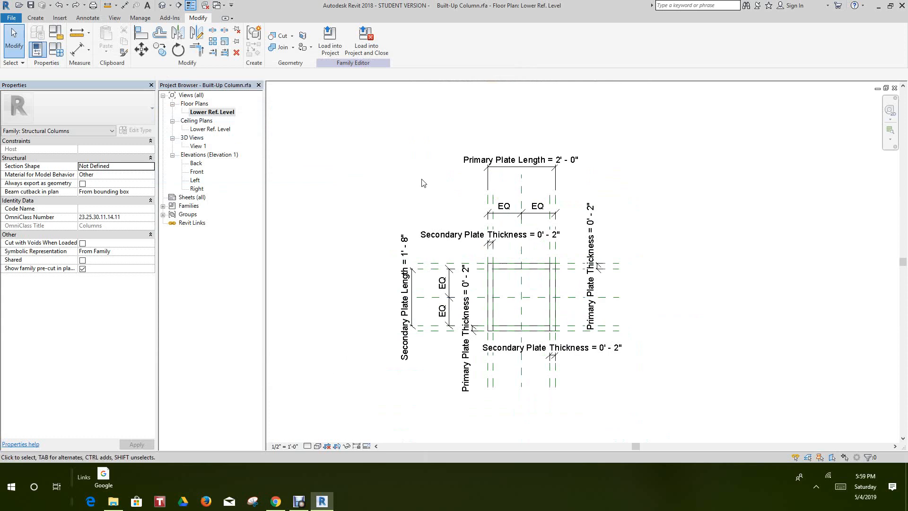
Examine the plates between the Lower and Upper Ref. Levels in the Front elevation
{"action": "double_click", "coordinate": [199, 172]}
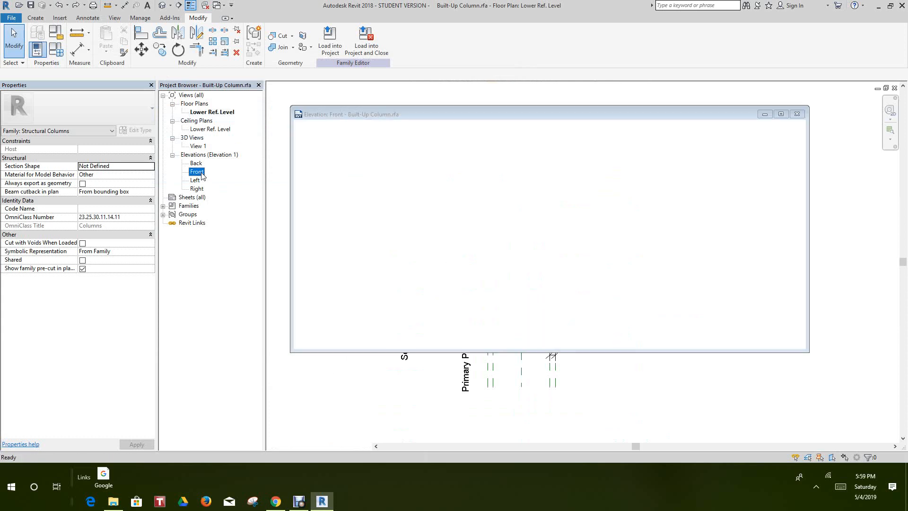
{"action": "middle_click_drag", "start_coordinate": [380, 233], "coordinate": [381, 243]}
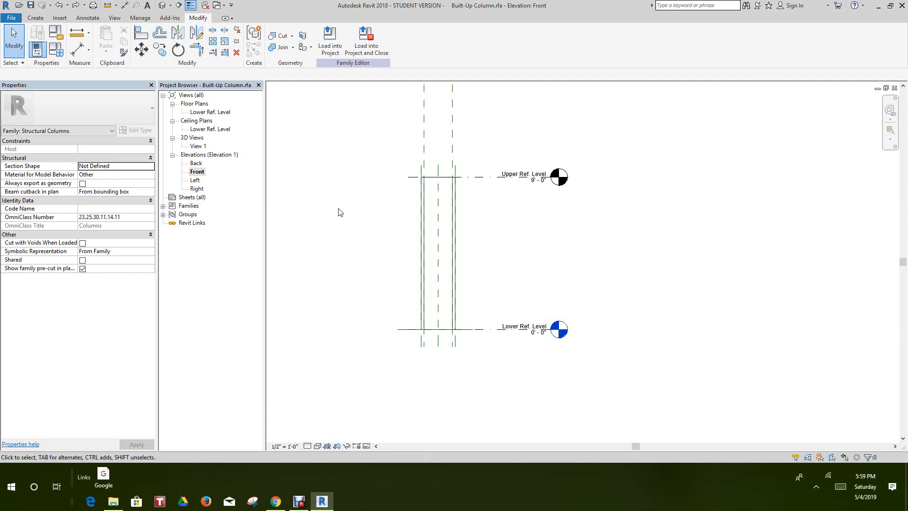
{"action": "scroll", "coordinate": [368, 200], "scroll_direction": "down", "scroll_amount": 2}
{"action": "scroll", "coordinate": [450, 216], "scroll_direction": "up", "scroll_amount": 8}
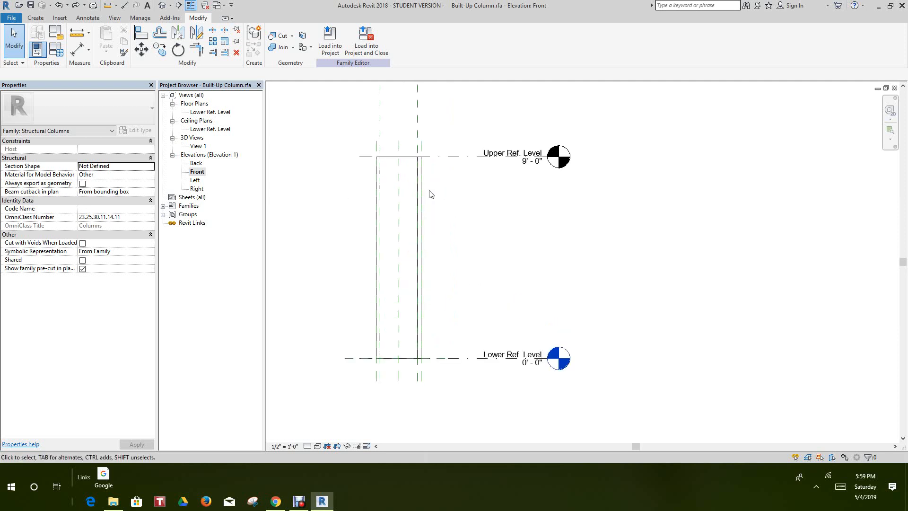
{"action": "scroll", "coordinate": [448, 213], "scroll_direction": "down", "scroll_amount": 3}
{"action": "middle_click_drag", "start_coordinate": [449, 212], "coordinate": [468, 210]}
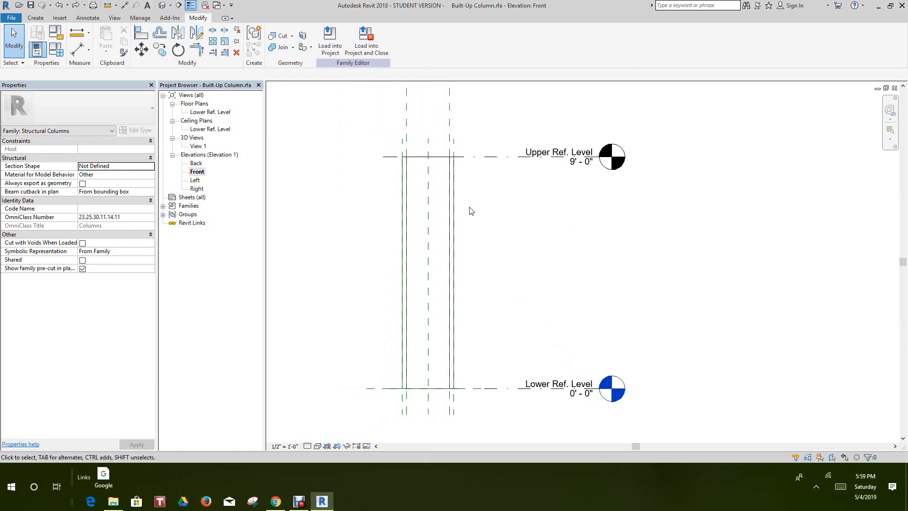
Set the visual style of the Front elevation and the Left elevation to Shaded and check the column plates
{"action": "left_click", "coordinate": [318, 447]}
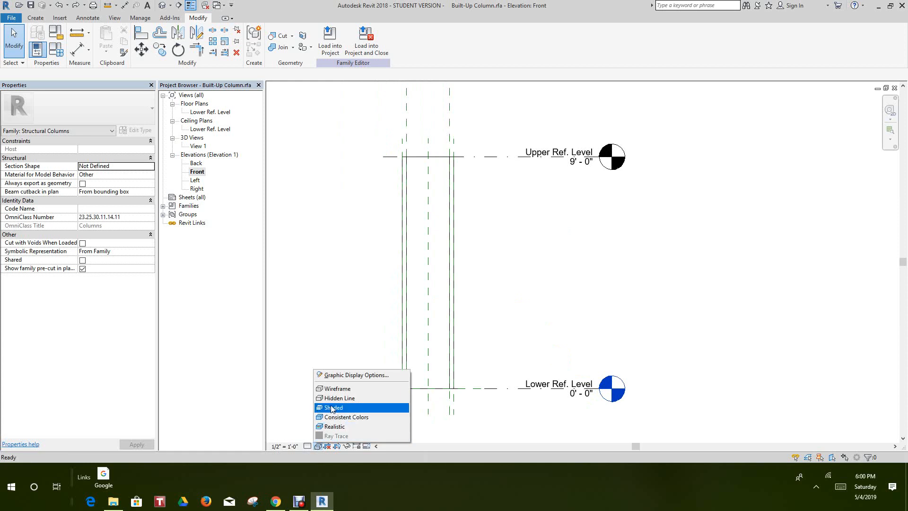
{"action": "left_click", "coordinate": [333, 409]}
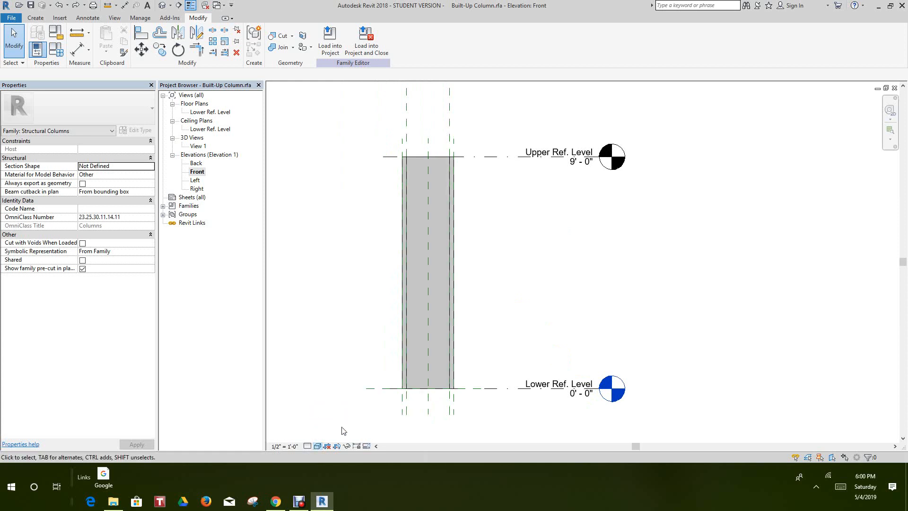
{"action": "double_click", "coordinate": [195, 181]}
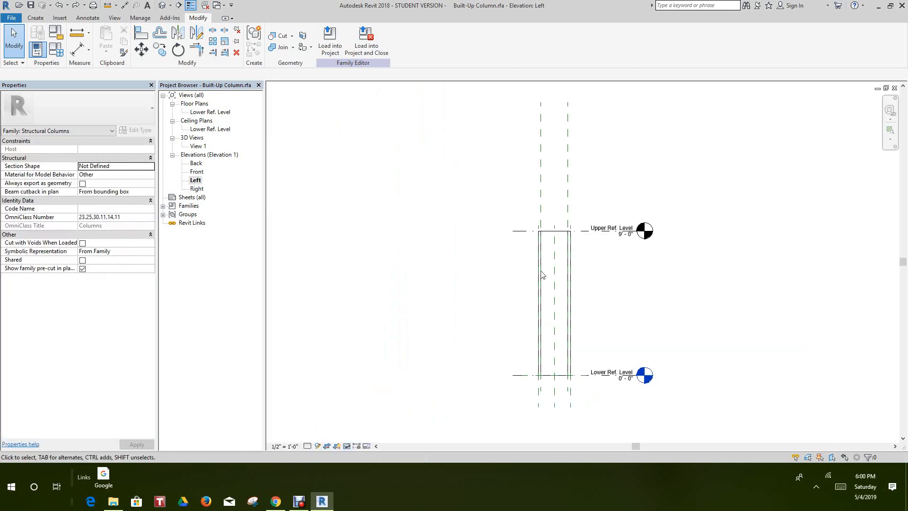
{"action": "scroll", "coordinate": [544, 249], "scroll_direction": "up", "scroll_amount": 2}
{"action": "scroll", "coordinate": [312, 442], "scroll_direction": "up", "scroll_amount": 1}
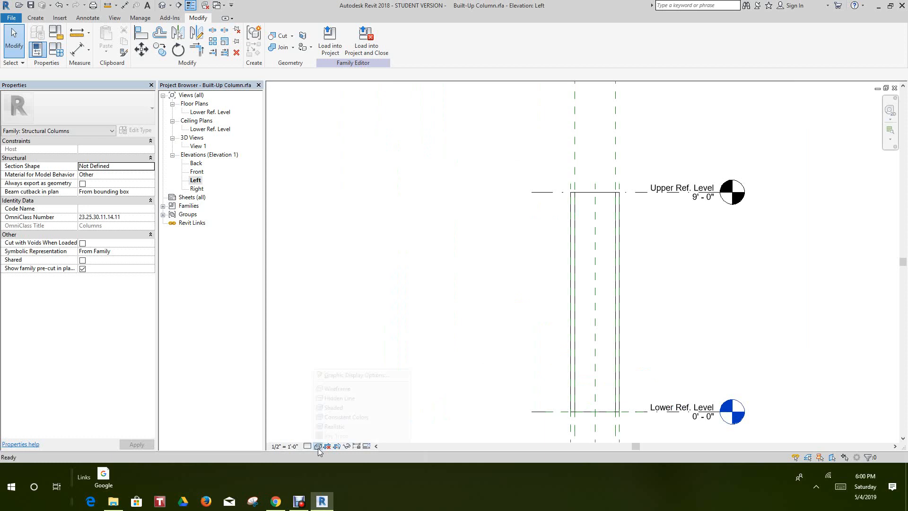
{"action": "left_click", "coordinate": [318, 446]}
{"action": "left_click", "coordinate": [340, 409]}
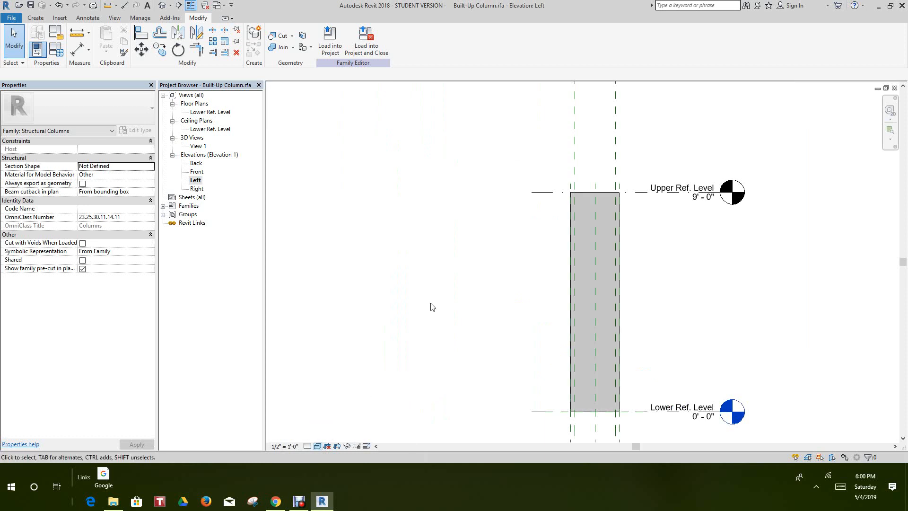
{"action": "scroll", "coordinate": [436, 295], "scroll_direction": "down", "scroll_amount": 1}
{"action": "middle_click_drag", "start_coordinate": [411, 278], "coordinate": [368, 236]}
{"action": "scroll", "coordinate": [445, 245], "scroll_direction": "down", "scroll_amount": 1}
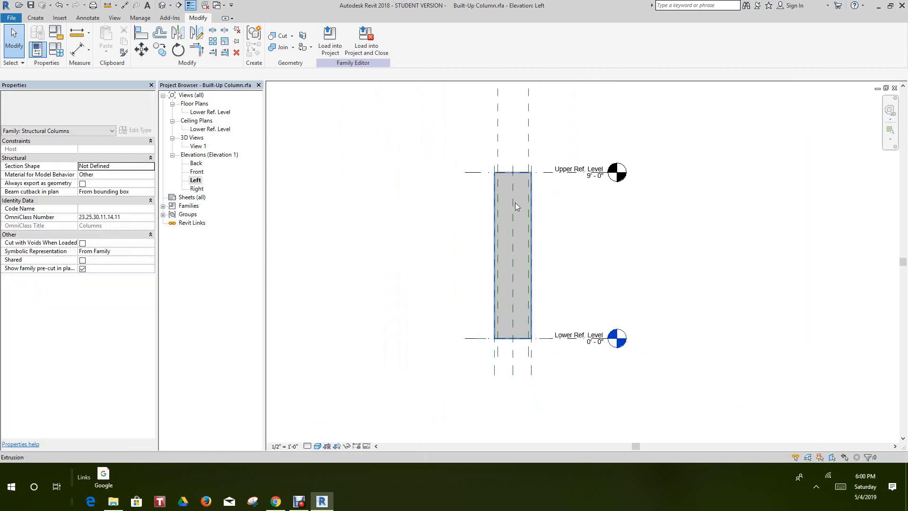
{"action": "scroll", "coordinate": [515, 204], "scroll_direction": "up", "scroll_amount": 4}
{"action": "middle_click_drag", "start_coordinate": [569, 182], "coordinate": [579, 172]}
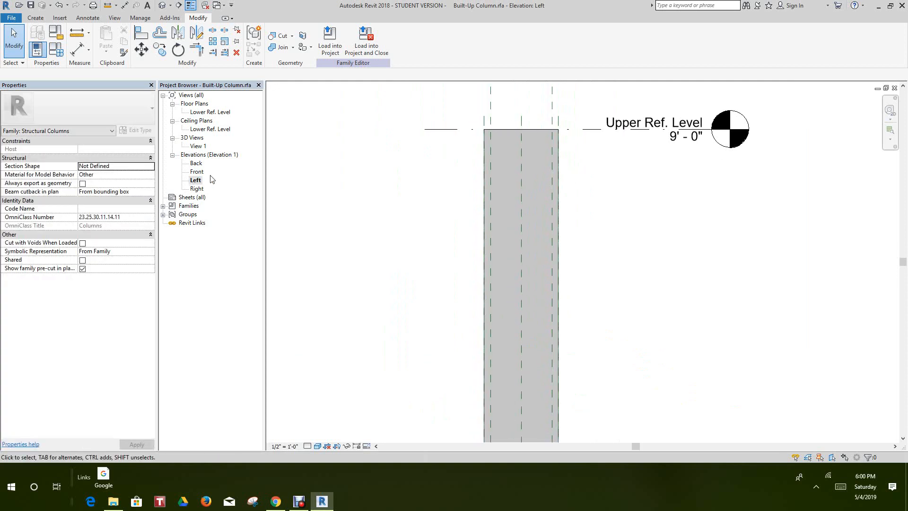
Open the Right elevation, set its visual style to Shaded and inspect the plate edges
{"action": "double_click", "coordinate": [196, 188]}
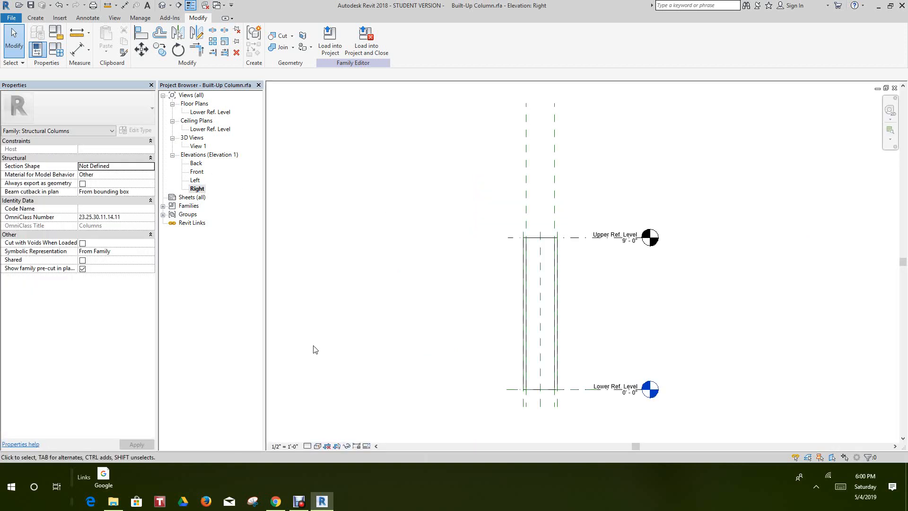
{"action": "left_click", "coordinate": [317, 446]}
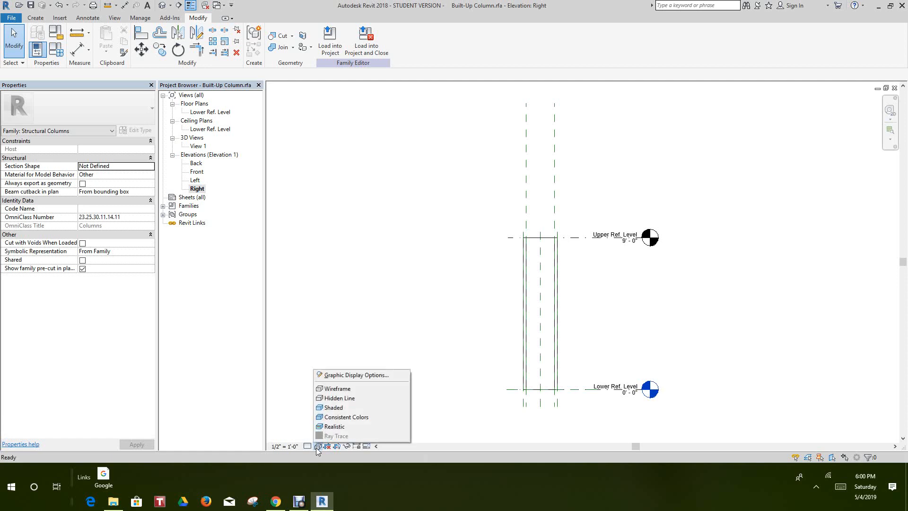
{"action": "left_click", "coordinate": [332, 408]}
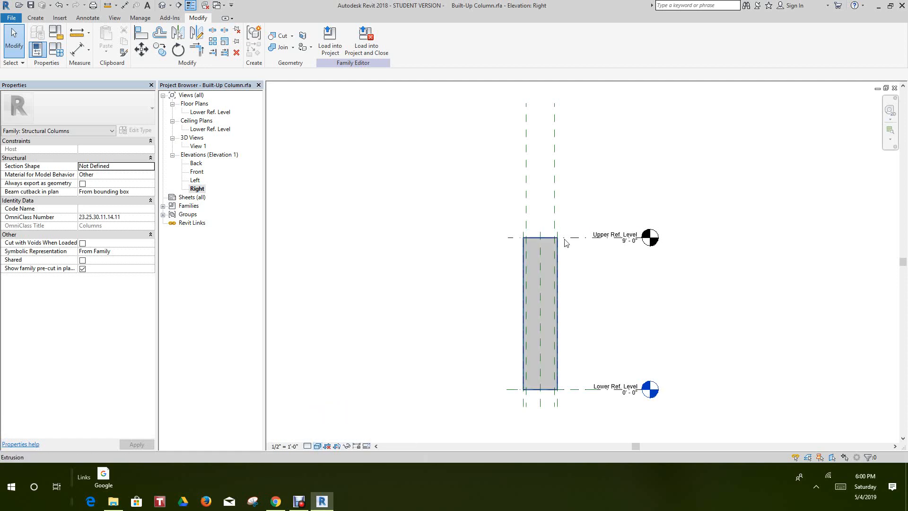
{"action": "scroll", "coordinate": [574, 242], "scroll_direction": "up", "scroll_amount": 2}
{"action": "scroll", "coordinate": [442, 307], "scroll_direction": "down", "scroll_amount": 3}
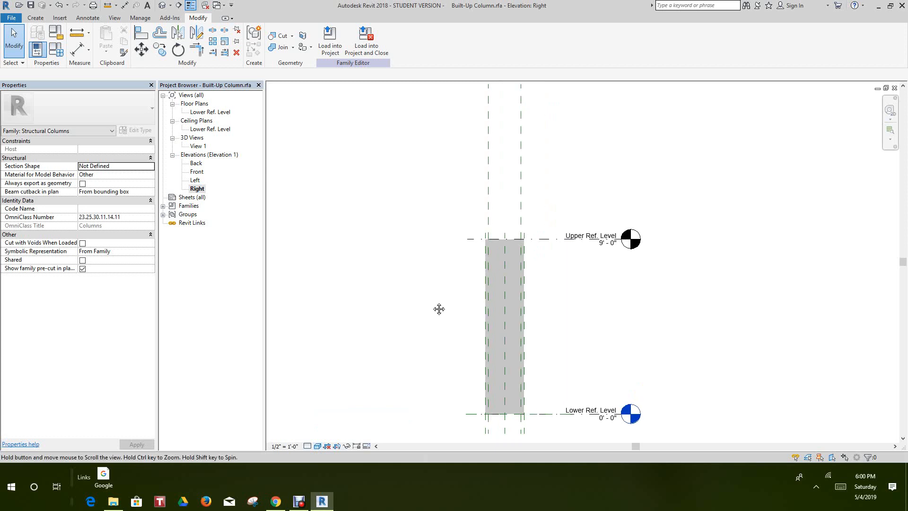
{"action": "scroll", "coordinate": [428, 266], "scroll_direction": "up", "scroll_amount": 3}
{"action": "scroll", "coordinate": [427, 266], "scroll_direction": "down", "scroll_amount": 3}
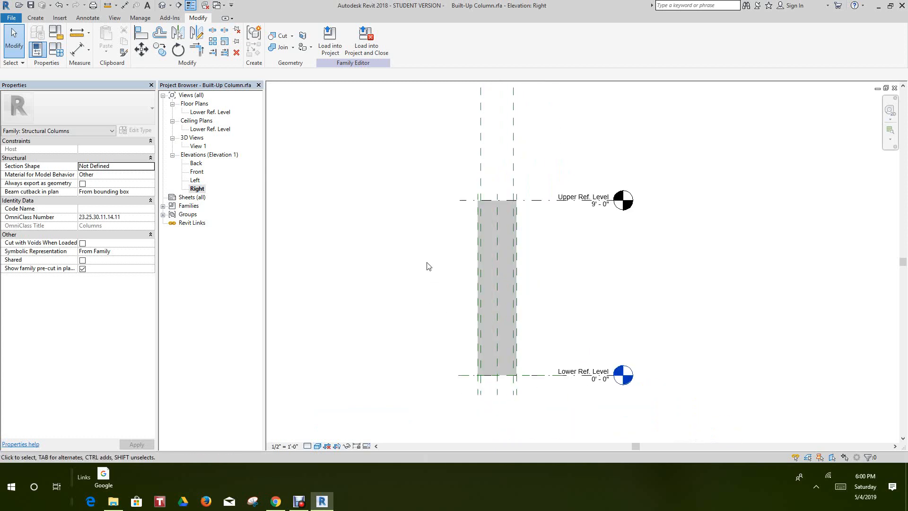
In Wireframe, draw a Hidden Lines [projection] symbolic line along the column's left inner plate edge, 9' 0" from Lower to Upper Ref. Level
{"action": "left_click", "coordinate": [88, 17]}
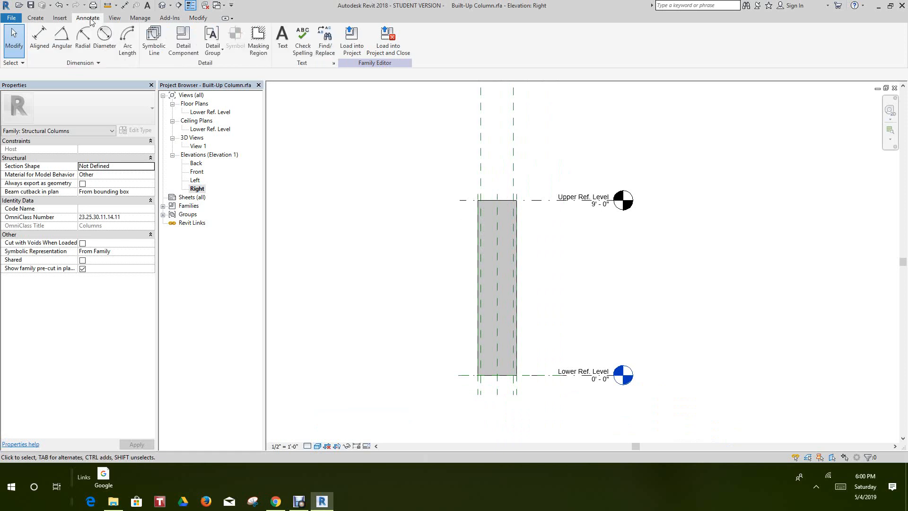
{"action": "left_click", "coordinate": [154, 35]}
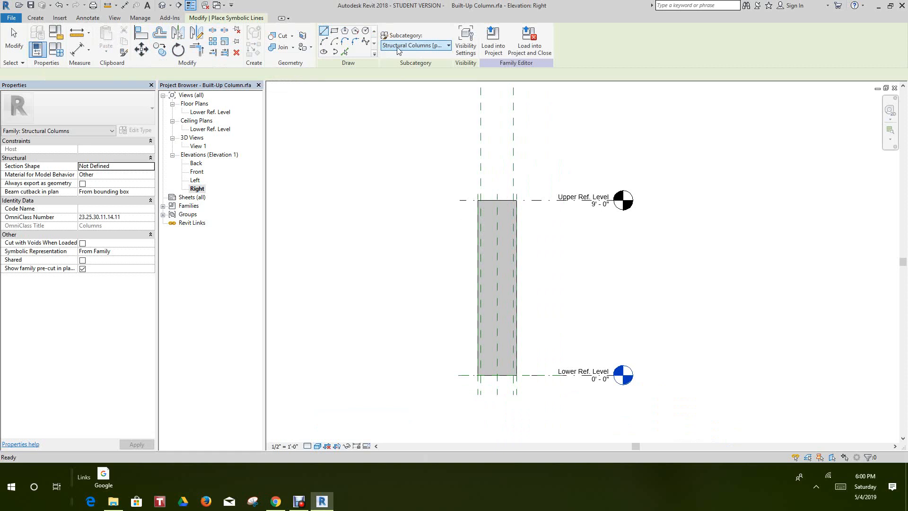
{"action": "left_click", "coordinate": [449, 46]}
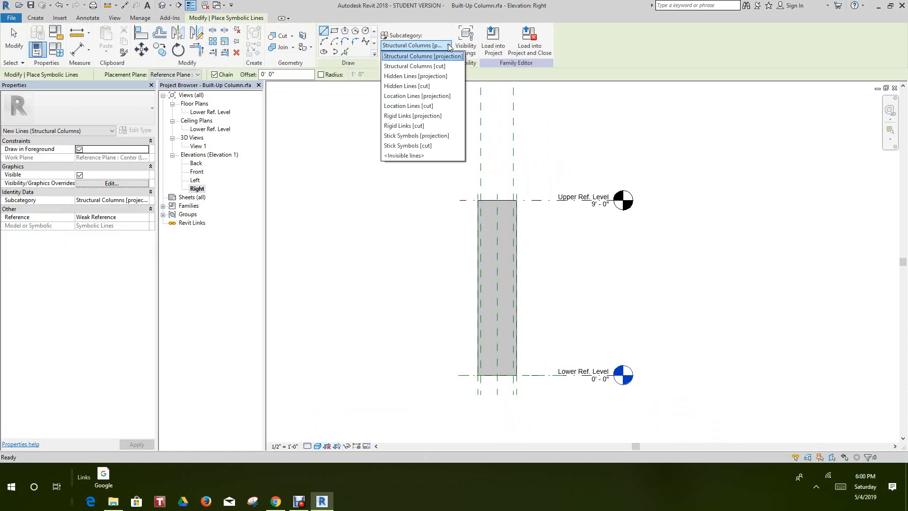
{"action": "left_click", "coordinate": [410, 76]}
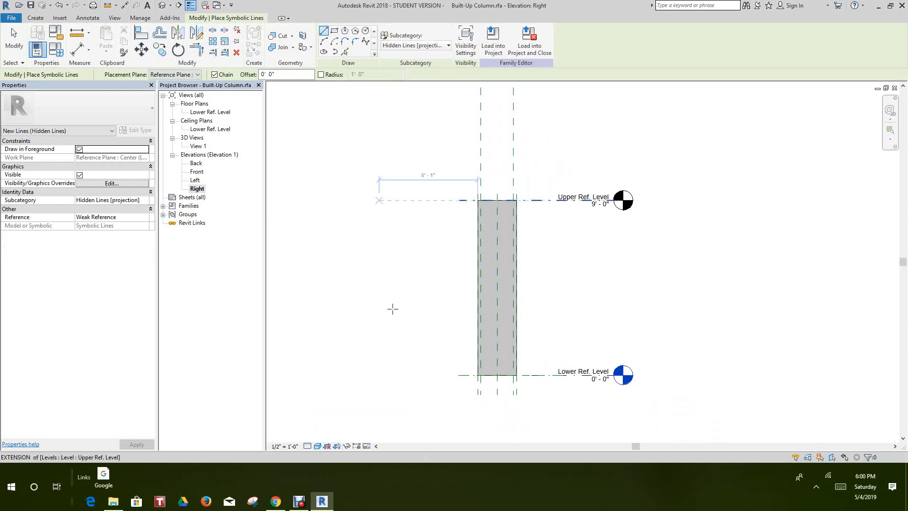
{"action": "scroll", "coordinate": [478, 376], "scroll_direction": "up", "scroll_amount": 4}
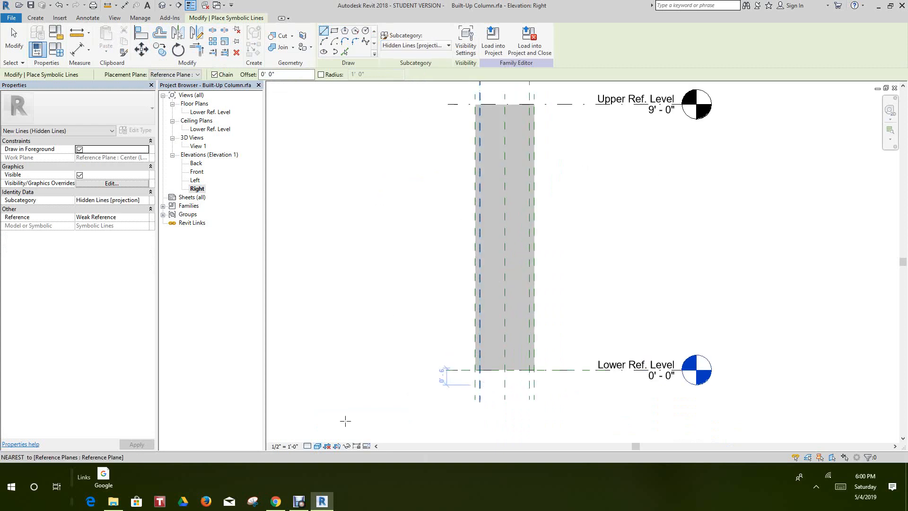
{"action": "left_click", "coordinate": [317, 446]}
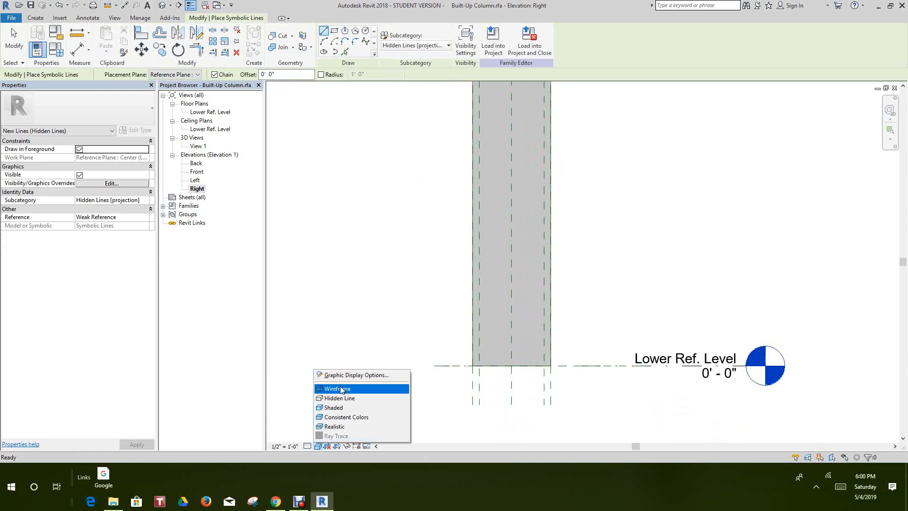
{"action": "left_click", "coordinate": [364, 389]}
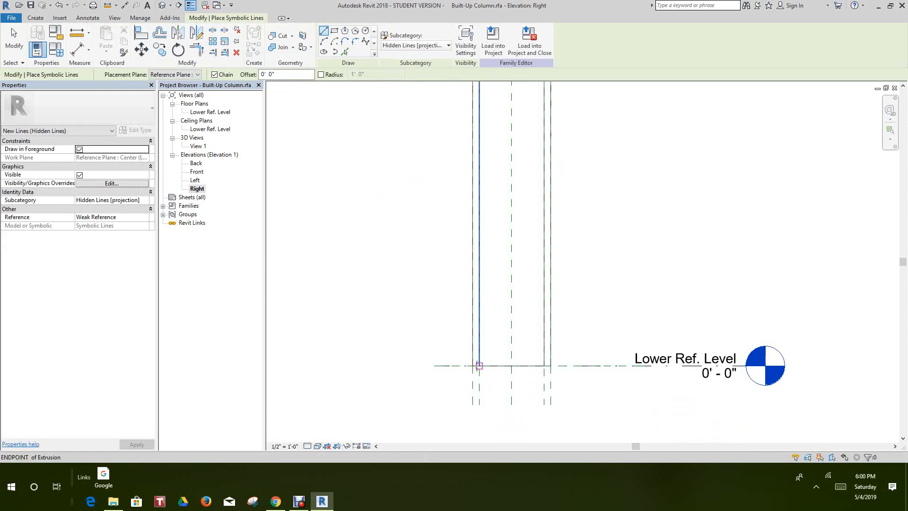
{"action": "left_click", "coordinate": [480, 365]}
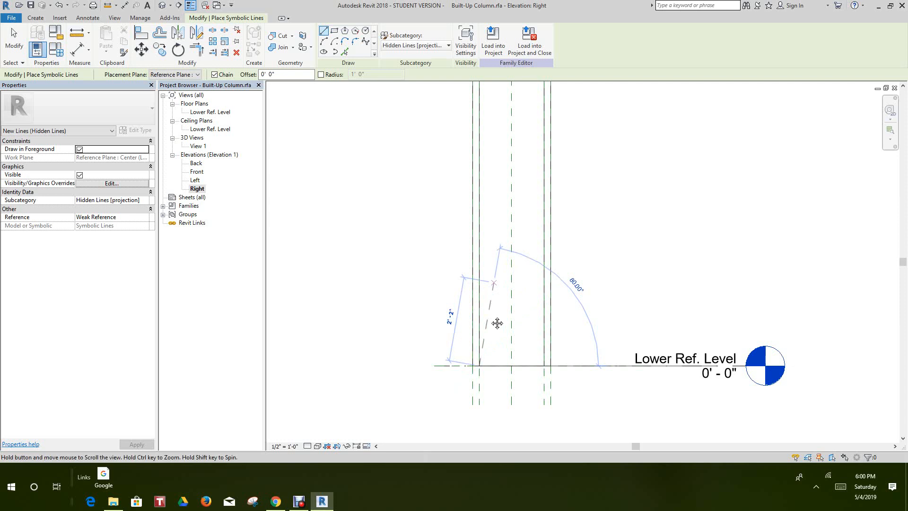
{"action": "scroll", "coordinate": [493, 282], "scroll_direction": "down", "scroll_amount": 1}
{"action": "middle_click_drag", "start_coordinate": [495, 283], "coordinate": [487, 336]}
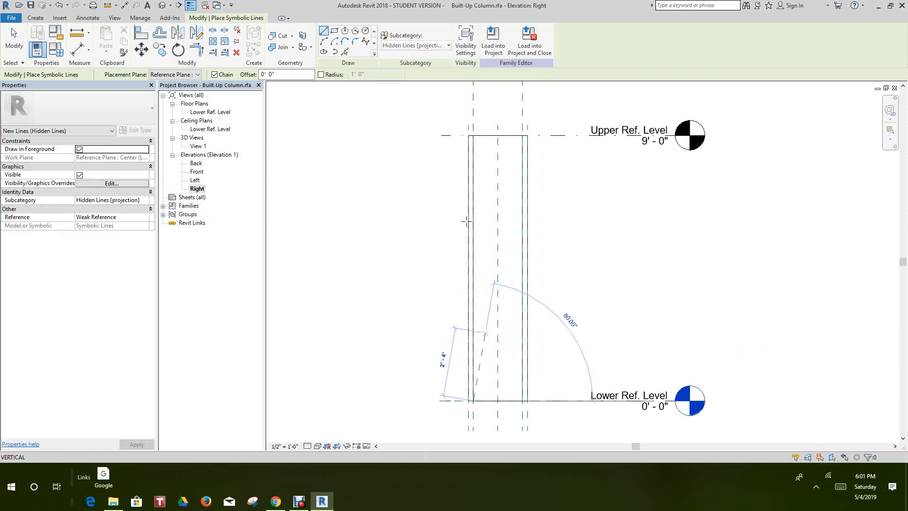
{"action": "left_click", "coordinate": [473, 136]}
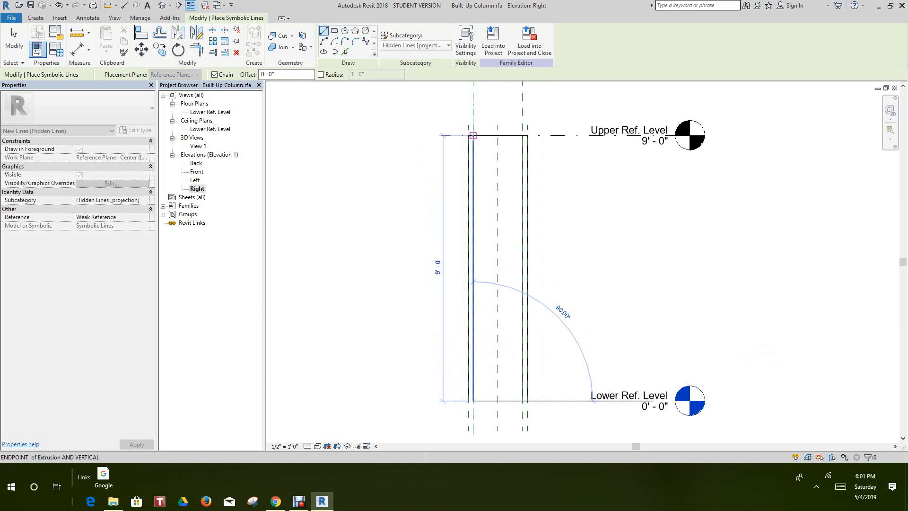
{"action": "left_click", "coordinate": [473, 136]}
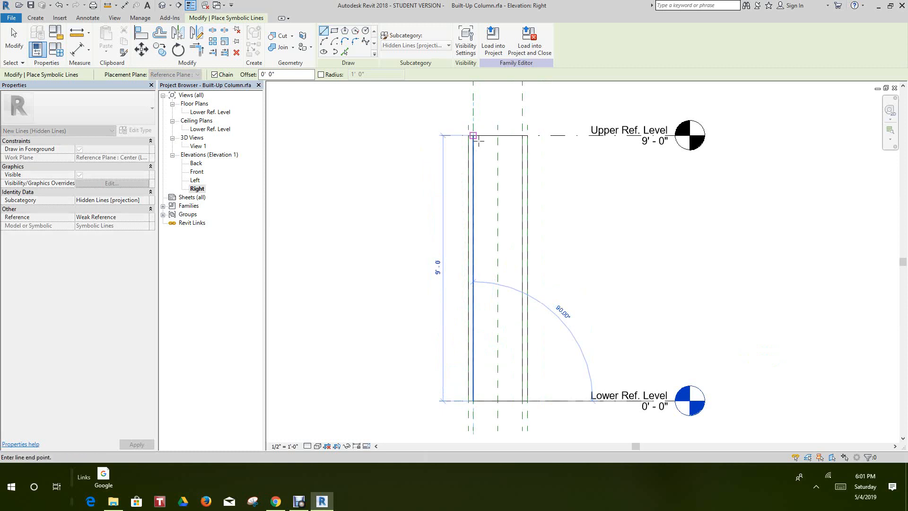
{"action": "right_click", "coordinate": [488, 168]}
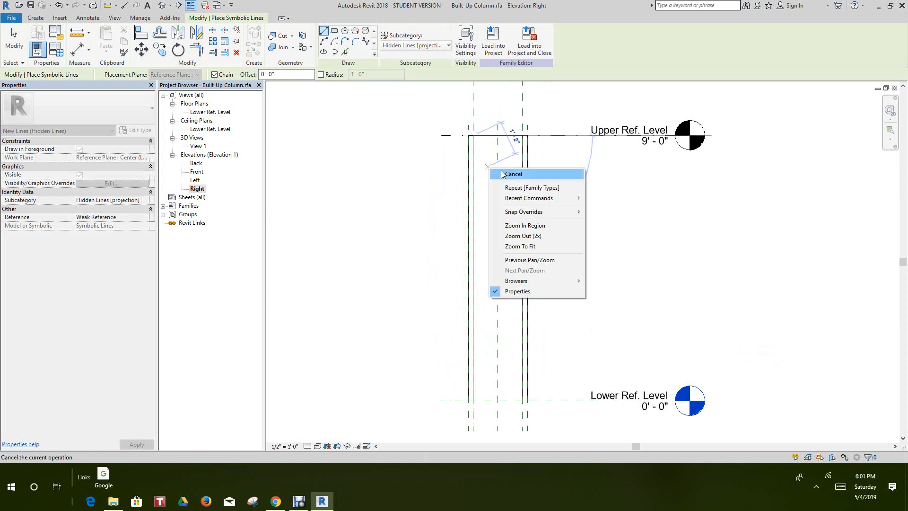
{"action": "left_click", "coordinate": [506, 174]}
Draw a matching 9' 0" hidden symbolic line along the right inner plate edge, from Lower Ref. Level to Upper Ref. Level
{"action": "scroll", "coordinate": [521, 392], "scroll_direction": "up", "scroll_amount": 1}
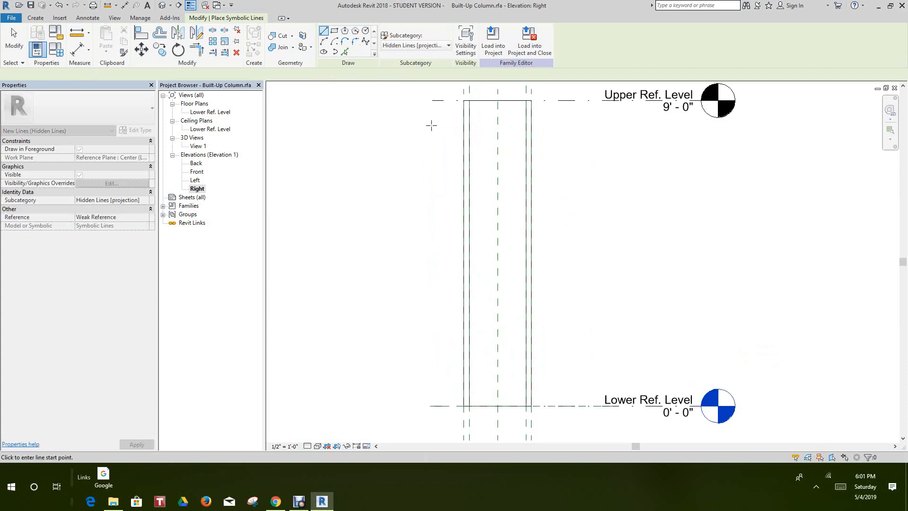
{"action": "left_click", "coordinate": [526, 405]}
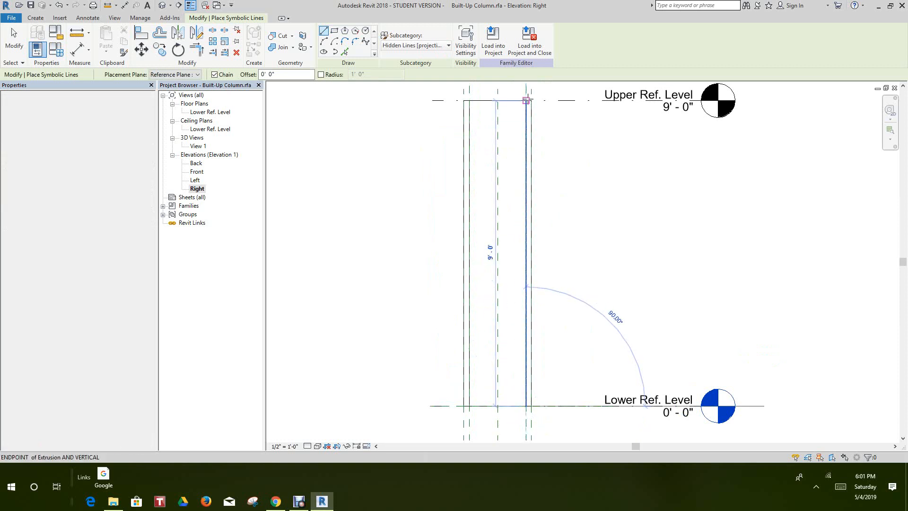
{"action": "left_click", "coordinate": [526, 99]}
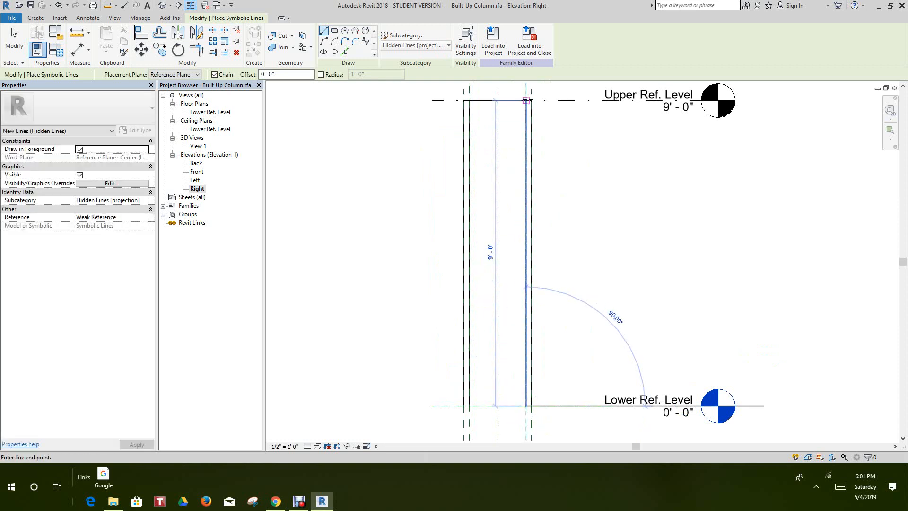
{"action": "right_click", "coordinate": [568, 126]}
{"action": "left_click", "coordinate": [586, 135]}
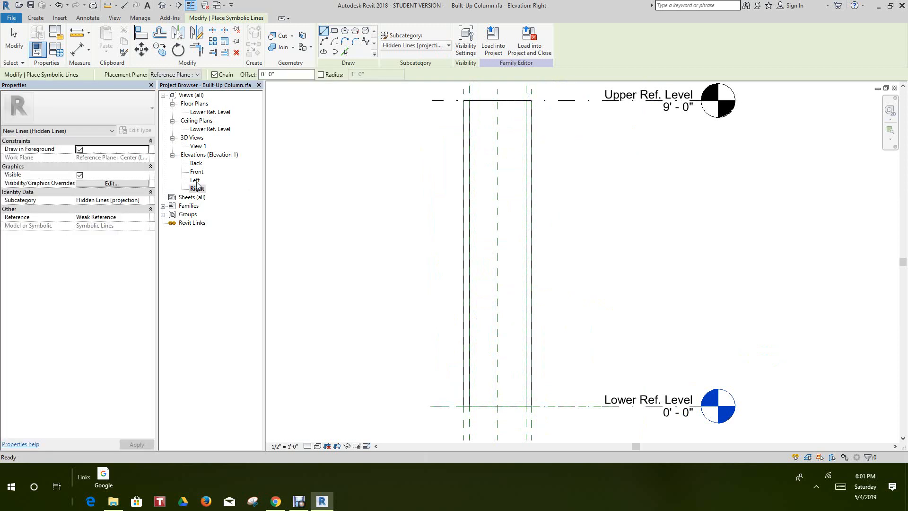
Return the Right elevation to the Shaded visual style and check the hidden lines on the column
{"action": "left_click", "coordinate": [318, 446]}
{"action": "left_click", "coordinate": [332, 407]}
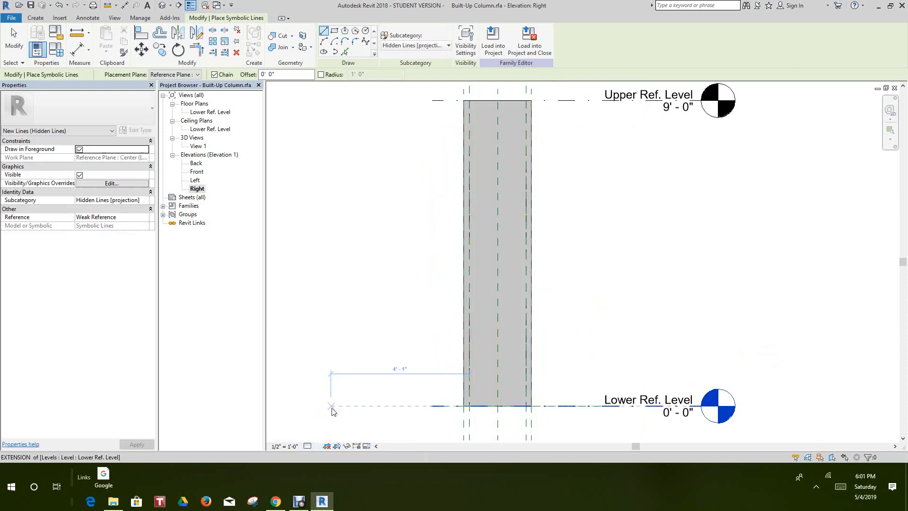
{"action": "scroll", "coordinate": [461, 160], "scroll_direction": "up", "scroll_amount": 2}
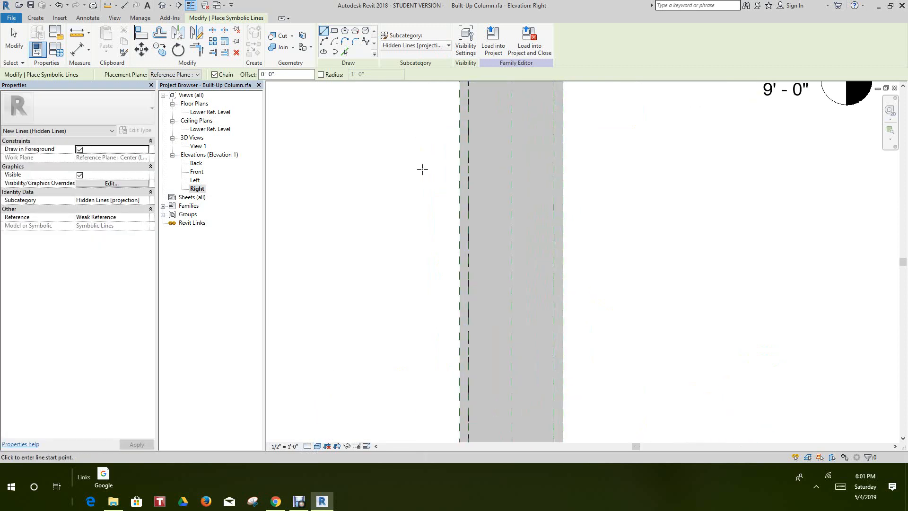
{"action": "scroll", "coordinate": [381, 248], "scroll_direction": "down", "scroll_amount": 2}
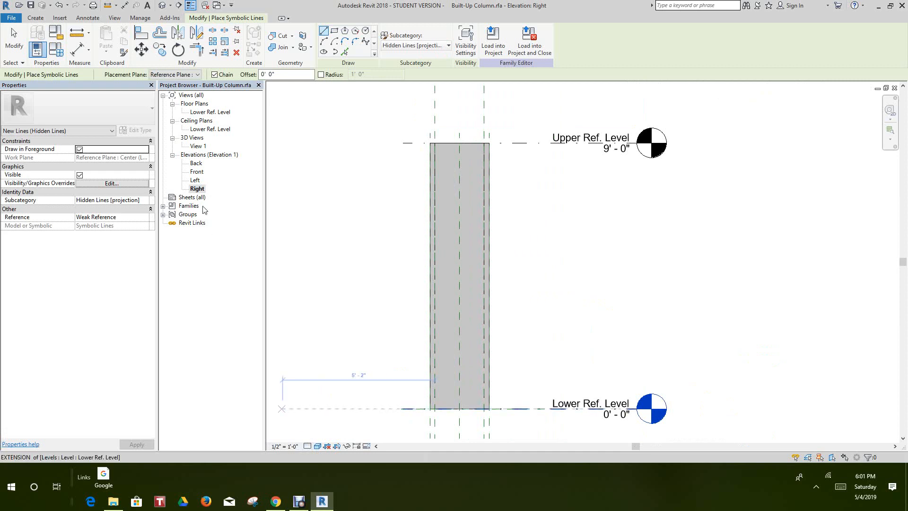
Open the Left elevation and set its visual style to Wireframe
{"action": "double_click", "coordinate": [195, 181]}
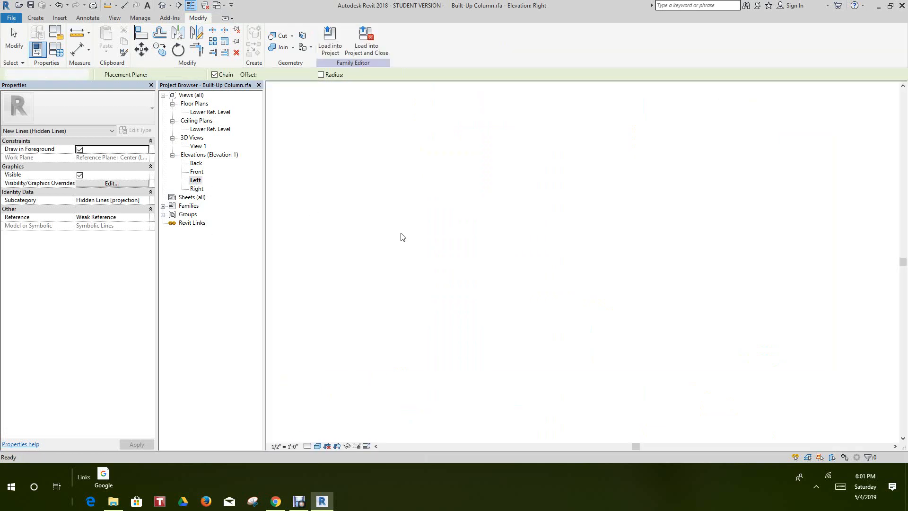
{"action": "left_click", "coordinate": [317, 446]}
{"action": "left_click", "coordinate": [336, 389]}
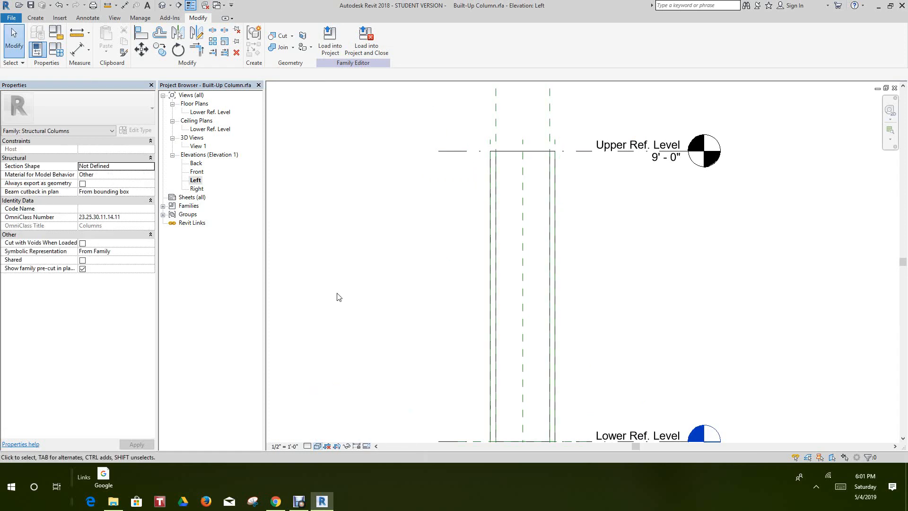
Draw a 9' 0" Hidden Lines [projection] symbolic line along the column's left inner plate edge, from Lower to Upper Ref. Level
{"action": "left_click", "coordinate": [87, 17]}
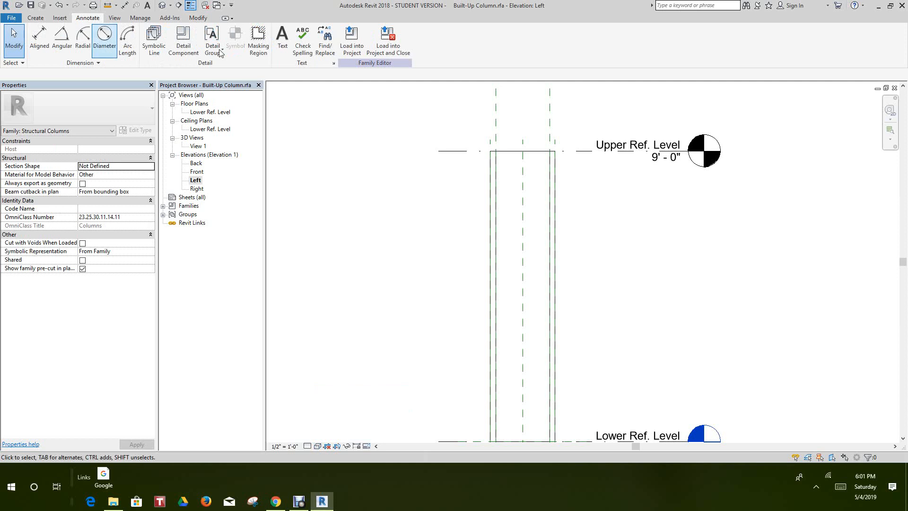
{"action": "left_click", "coordinate": [152, 40]}
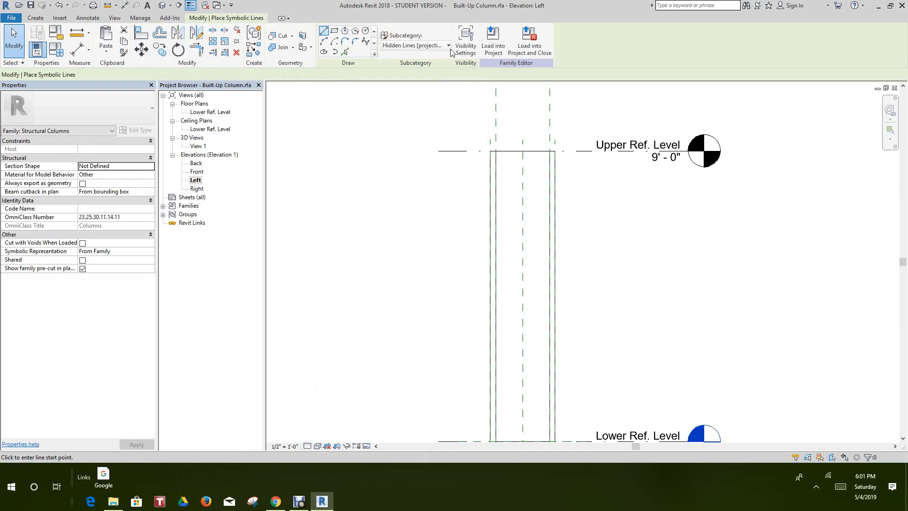
{"action": "scroll", "coordinate": [423, 206], "scroll_direction": "down", "scroll_amount": 2}
{"action": "middle_click_drag", "start_coordinate": [421, 217], "coordinate": [399, 197]}
{"action": "scroll", "coordinate": [452, 348], "scroll_direction": "up", "scroll_amount": 3}
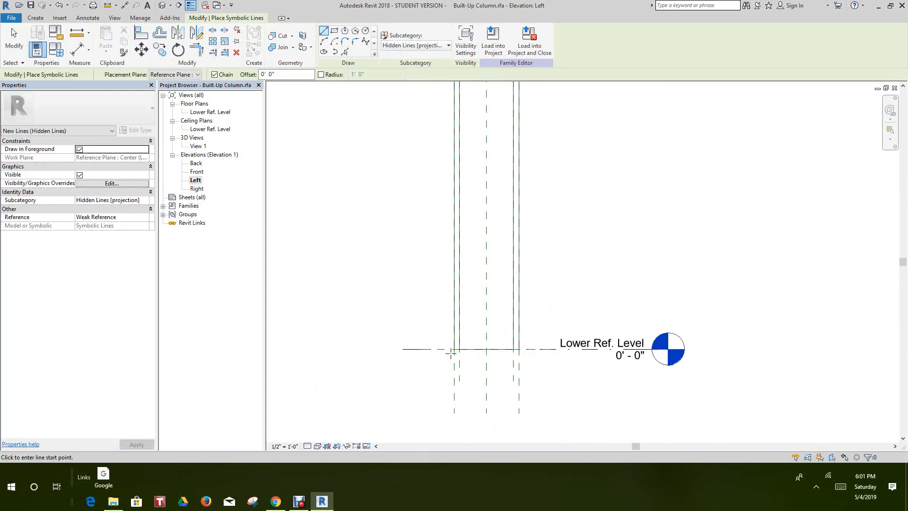
{"action": "scroll", "coordinate": [464, 348], "scroll_direction": "up", "scroll_amount": 1}
{"action": "left_click", "coordinate": [463, 348]}
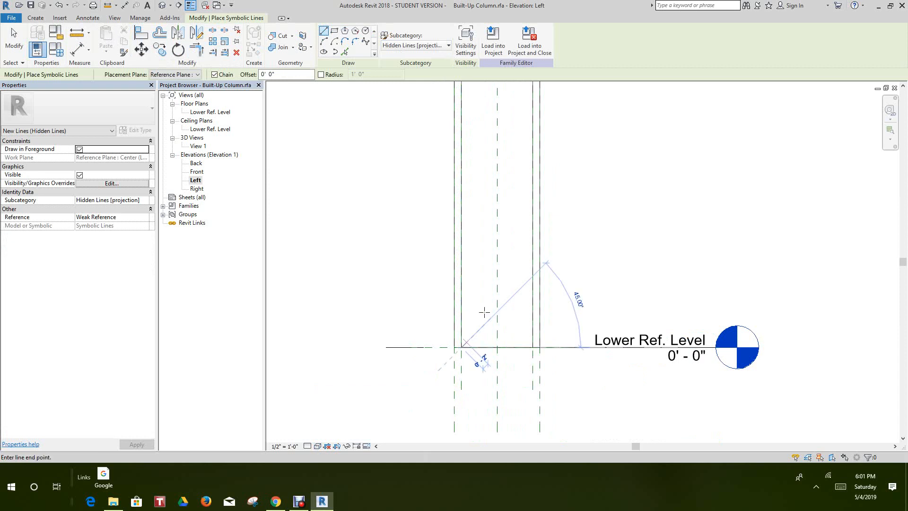
{"action": "scroll", "coordinate": [488, 310], "scroll_direction": "down", "scroll_amount": 2}
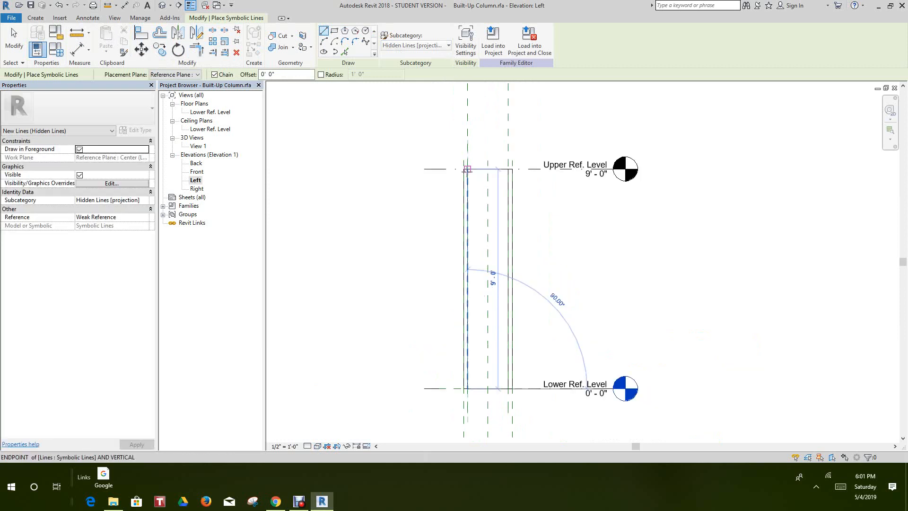
{"action": "left_click", "coordinate": [468, 169]}
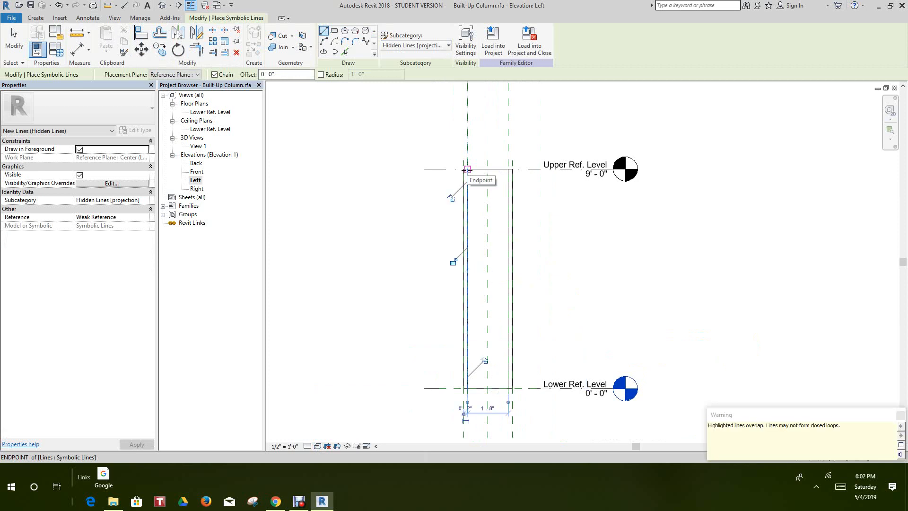
{"action": "right_click", "coordinate": [467, 170]}
{"action": "left_click", "coordinate": [483, 177]}
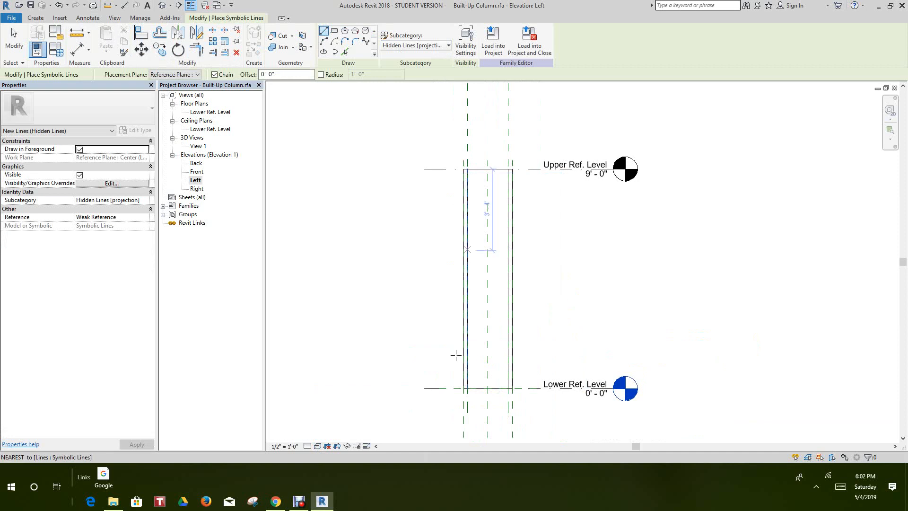
Draw a hidden symbolic line along the right inner plate edge in the Left elevation, from Lower Ref. Level to Upper Ref. Level
{"action": "left_click", "coordinate": [510, 389]}
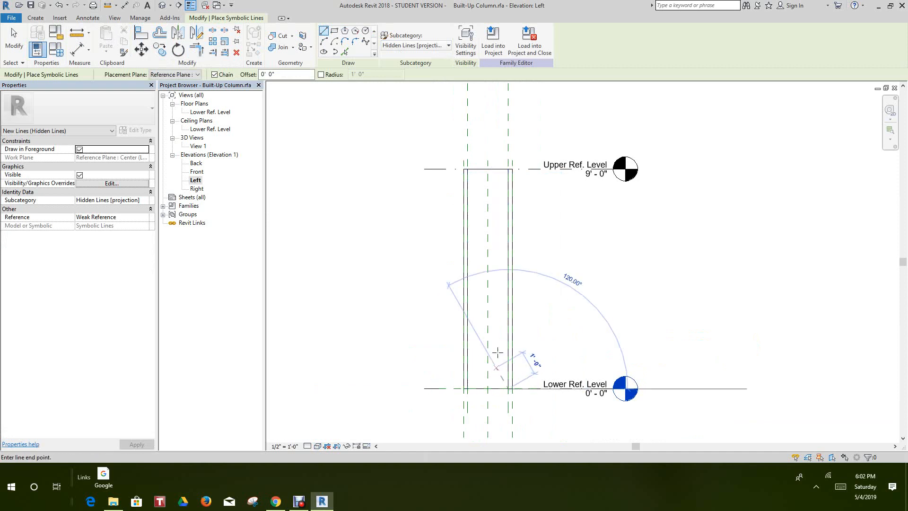
{"action": "left_click", "coordinate": [508, 169]}
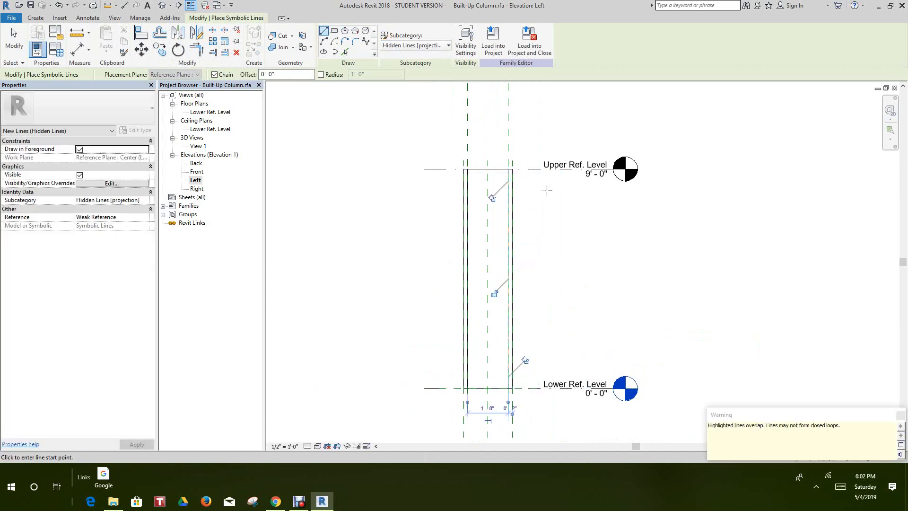
{"action": "right_click", "coordinate": [547, 194]}
{"action": "left_click", "coordinate": [563, 198]}
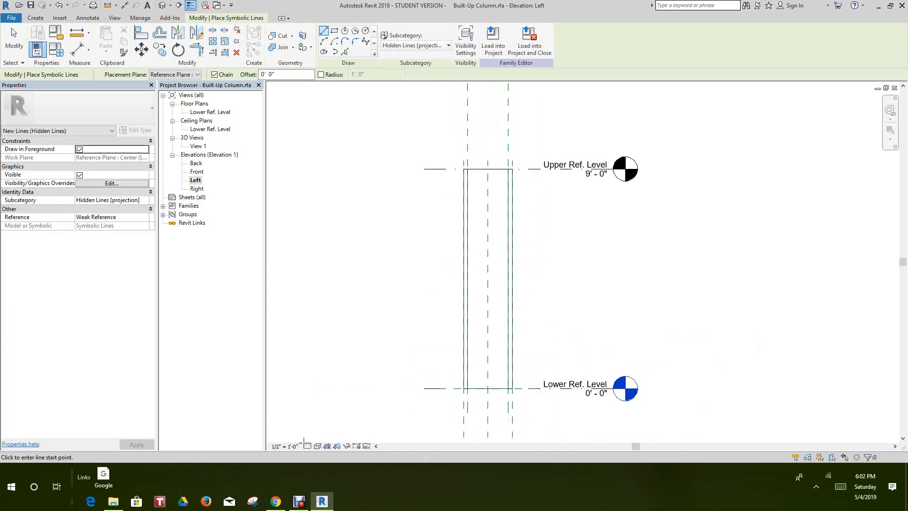
Set the Left elevation's visual style to Shaded and its detail level to Fine
{"action": "left_click", "coordinate": [317, 445]}
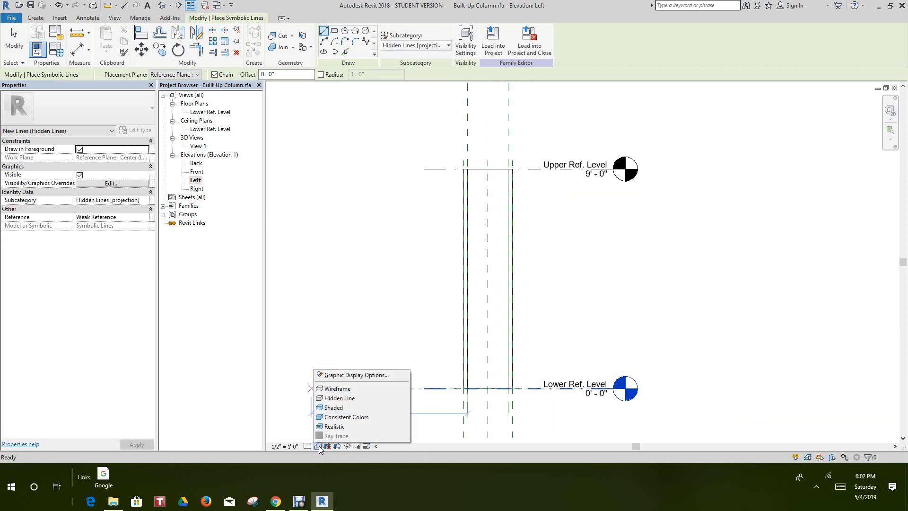
{"action": "left_click", "coordinate": [341, 408]}
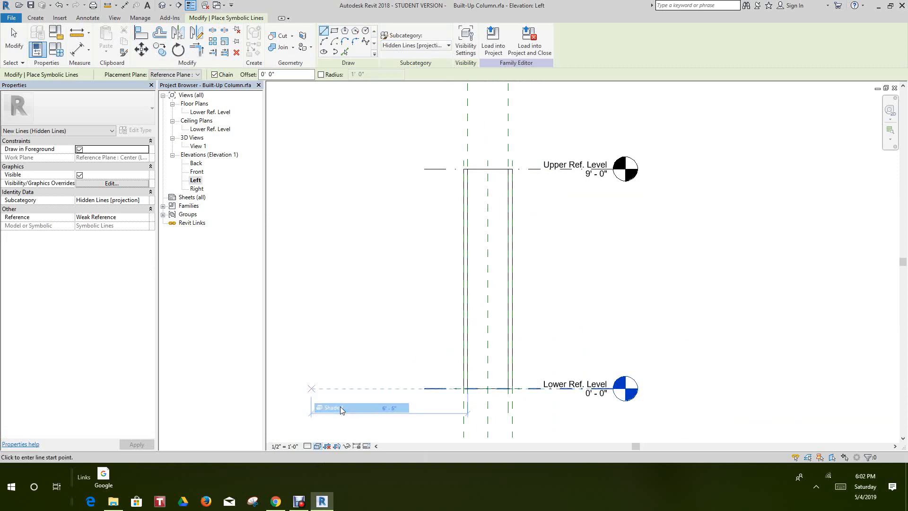
{"action": "left_click", "coordinate": [307, 447]}
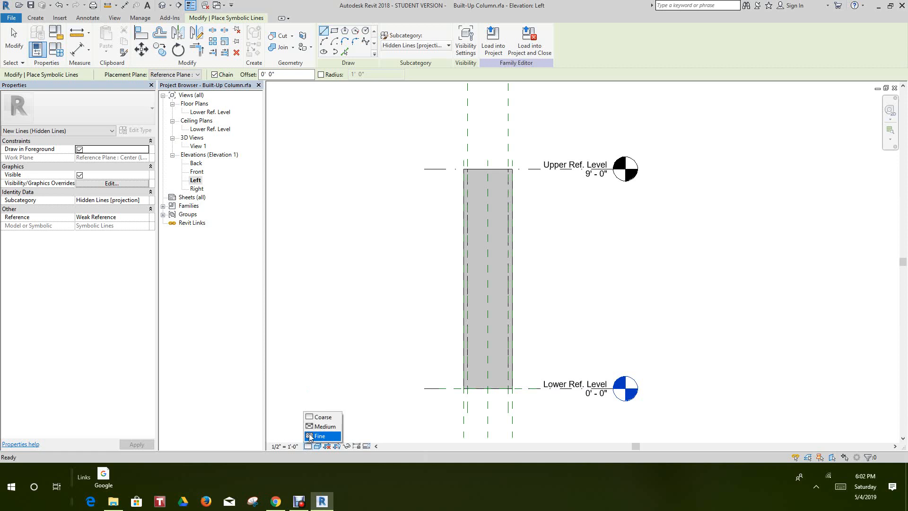
{"action": "left_click", "coordinate": [310, 437]}
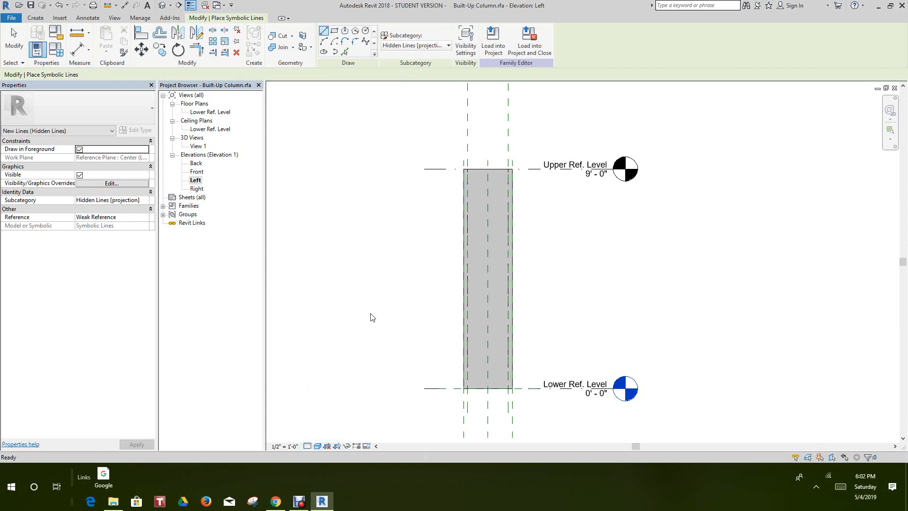
{"action": "scroll", "coordinate": [371, 312], "scroll_direction": "down", "scroll_amount": 1}
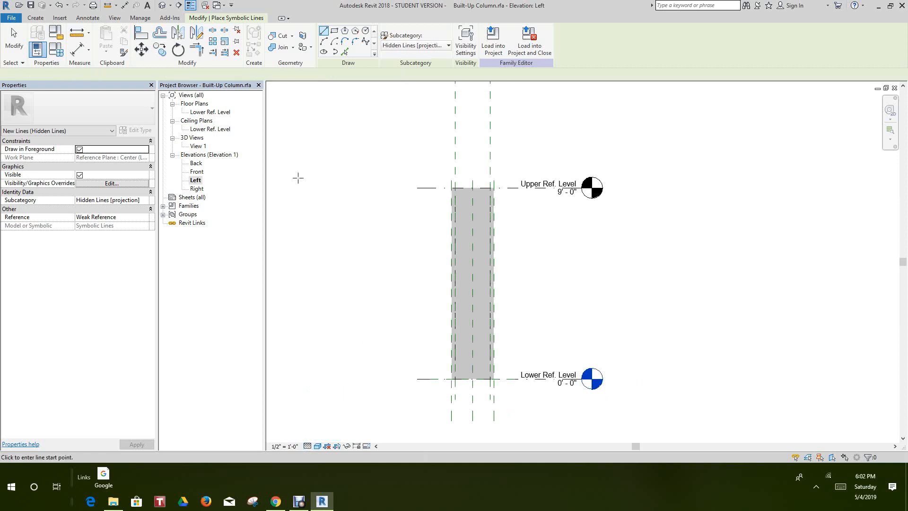
Open the default 3D view and inspect the whole built-up column
{"action": "left_click", "coordinate": [162, 5]}
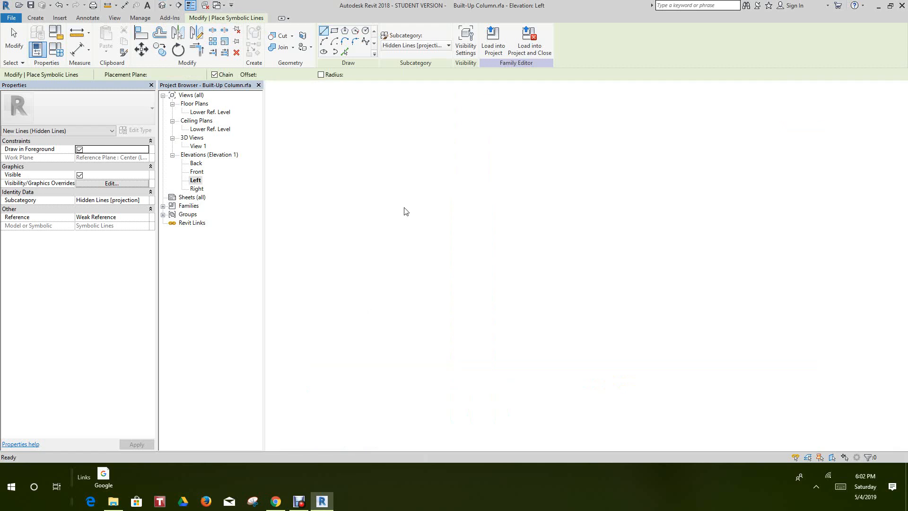
{"action": "middle_click_drag", "start_coordinate": [662, 220], "coordinate": [605, 248]}
{"action": "scroll", "coordinate": [648, 257], "scroll_direction": "down", "scroll_amount": 1}
{"action": "scroll", "coordinate": [642, 246], "scroll_direction": "down", "scroll_amount": 1}
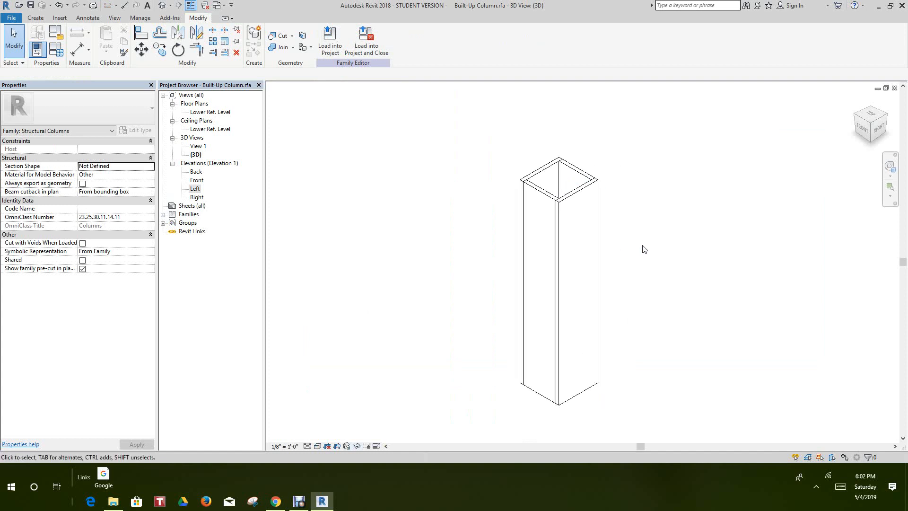
{"action": "left_click", "coordinate": [11, 19]}
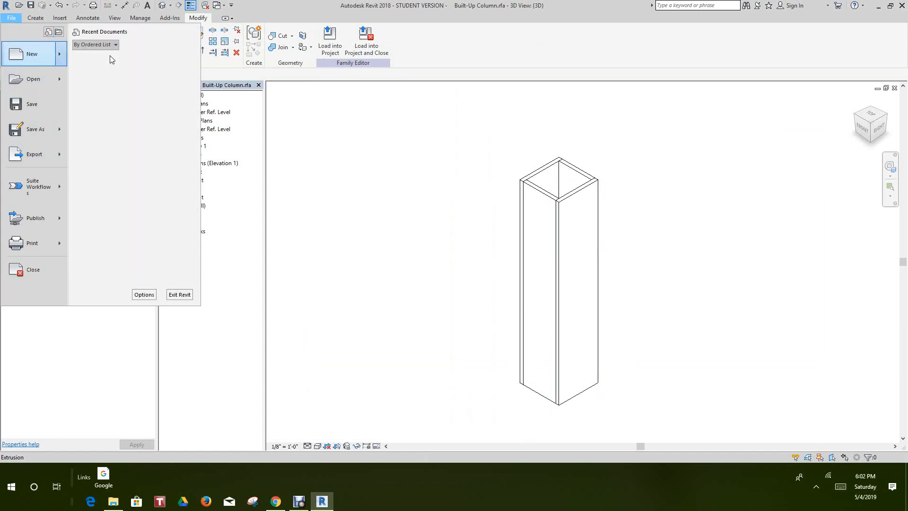
{"action": "left_click", "coordinate": [116, 61]}
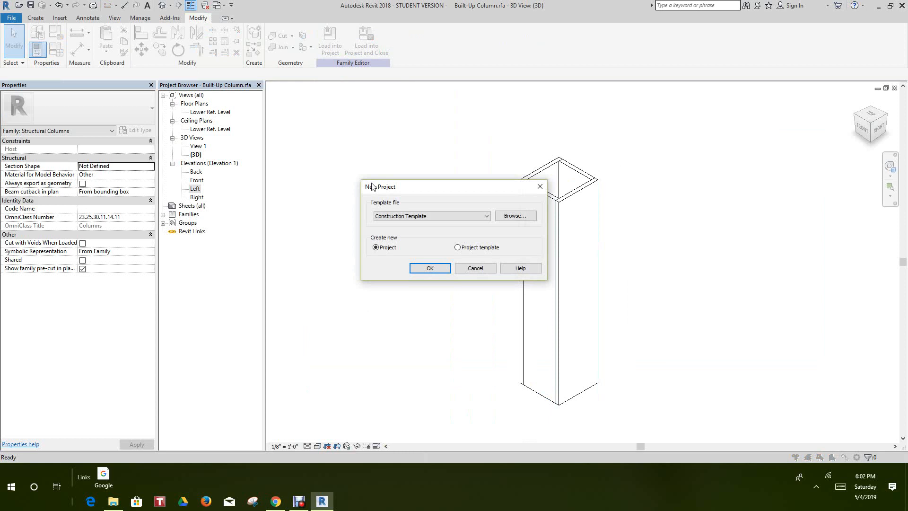
{"action": "left_click", "coordinate": [487, 216]}
{"action": "left_click", "coordinate": [408, 246]}
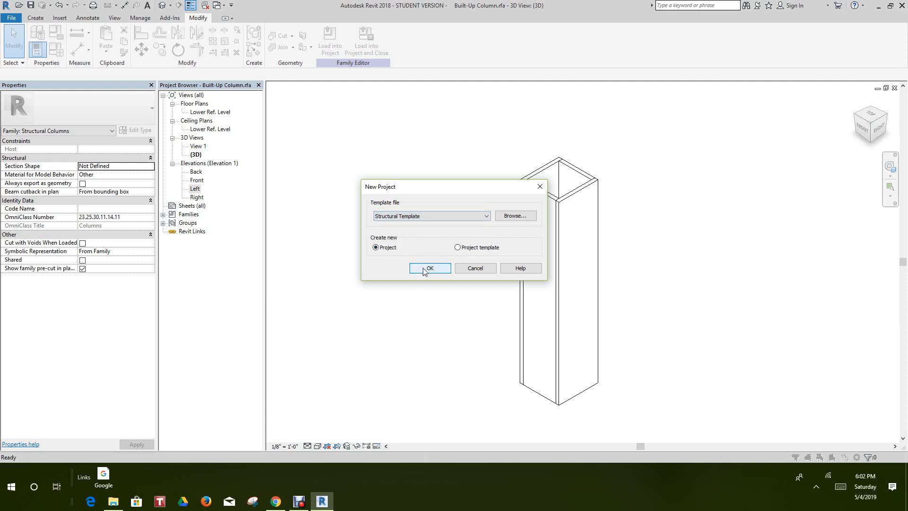
{"action": "left_click", "coordinate": [476, 269]}
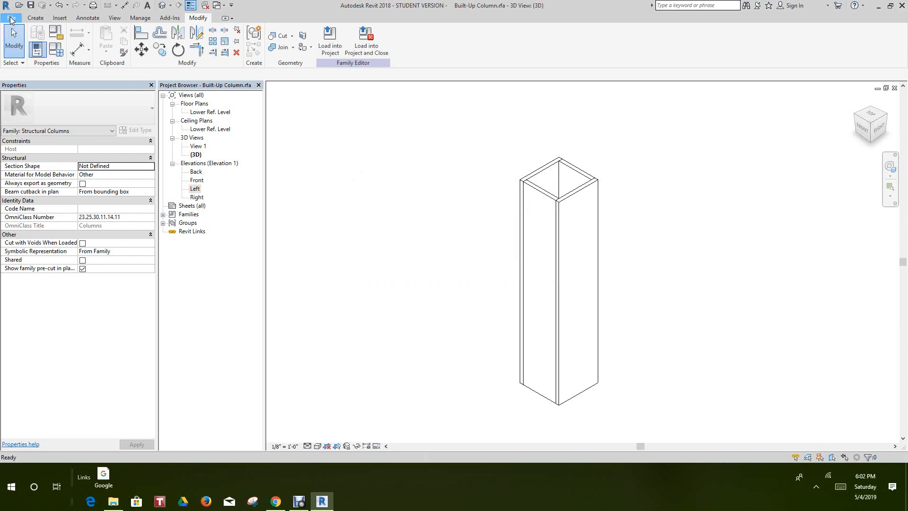
Create a new project from the Structural Template
{"action": "left_click", "coordinate": [11, 19]}
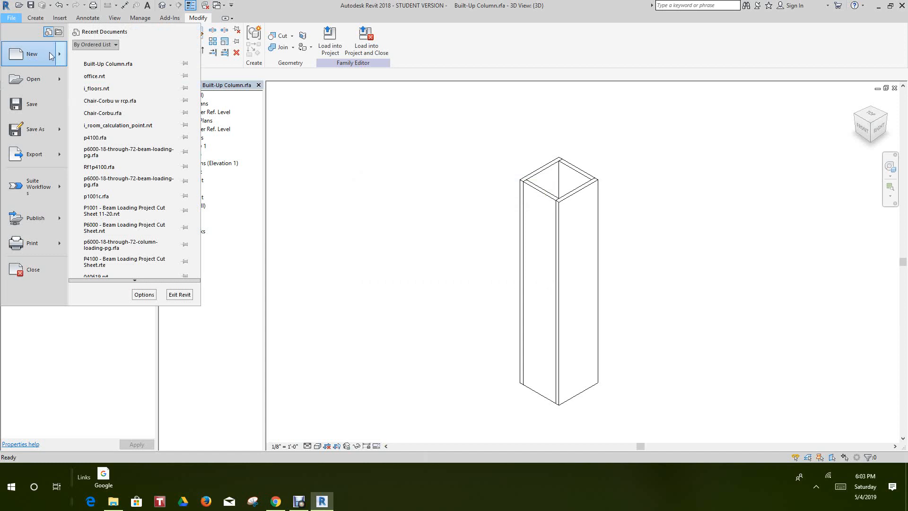
{"action": "mouse_move", "coordinate": [61, 53]}
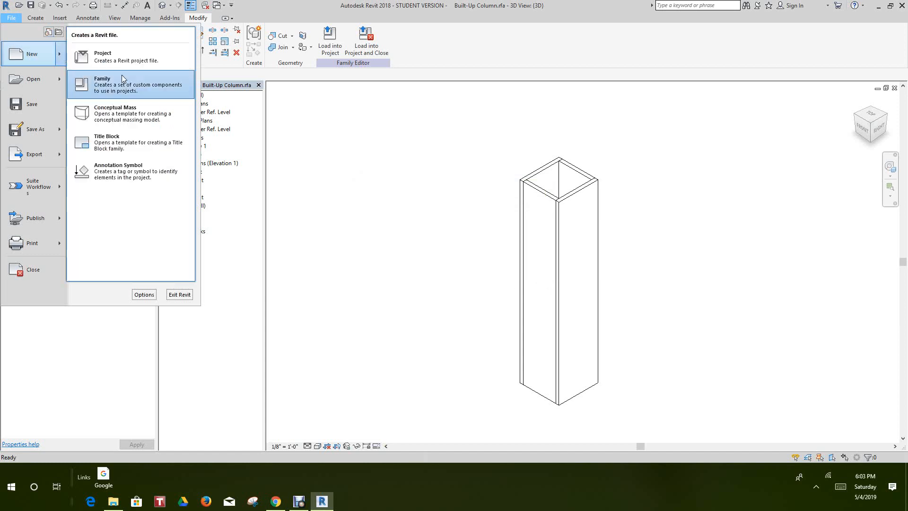
{"action": "left_click", "coordinate": [119, 60]}
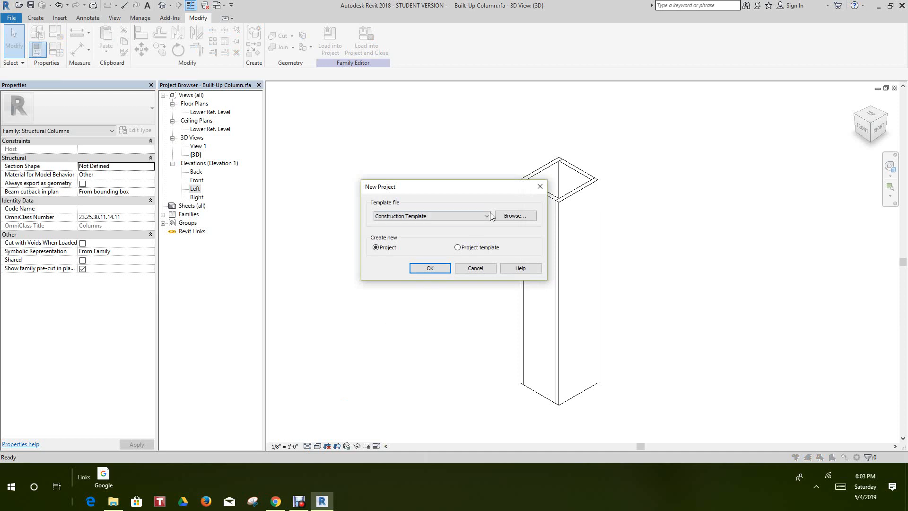
{"action": "left_click", "coordinate": [488, 216]}
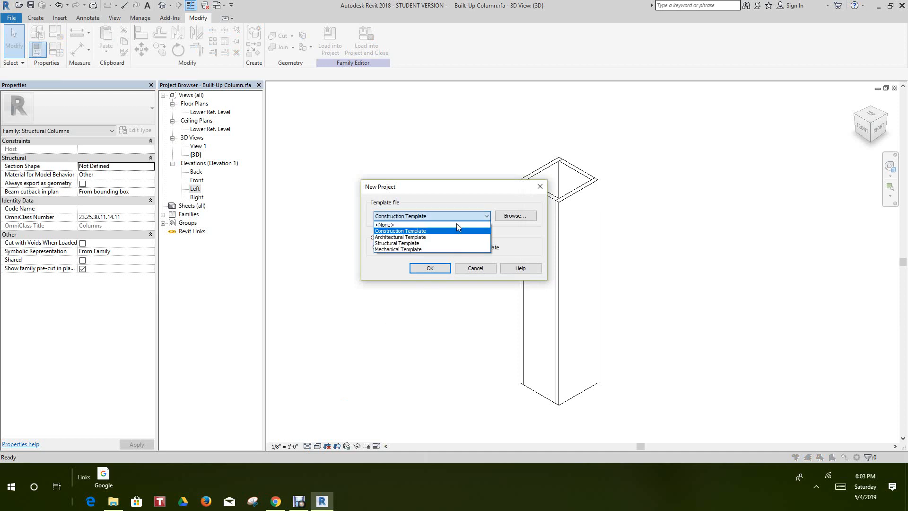
{"action": "left_click", "coordinate": [407, 243]}
{"action": "left_click", "coordinate": [433, 269]}
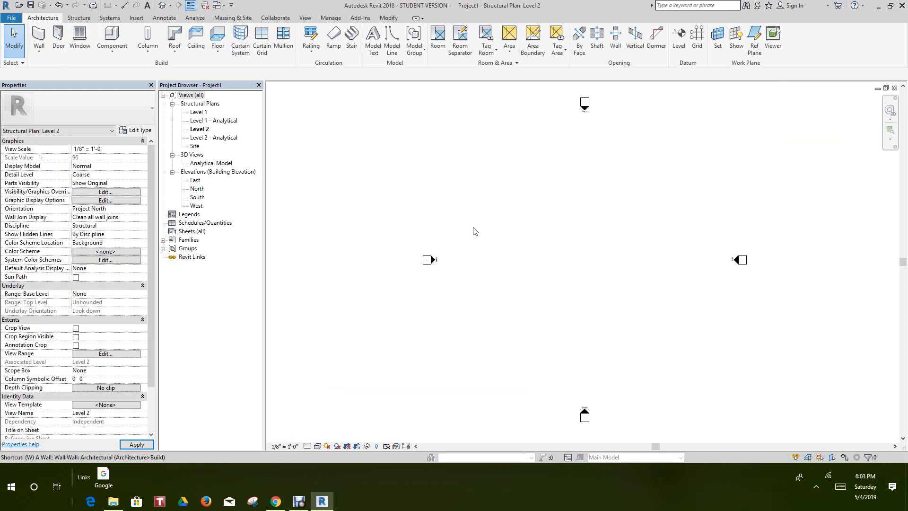
Tile all open views and load the Built-Up Column family from its 3D view into Project1
{"action": "key", "text": "w"}
{"action": "key", "text": "t"}
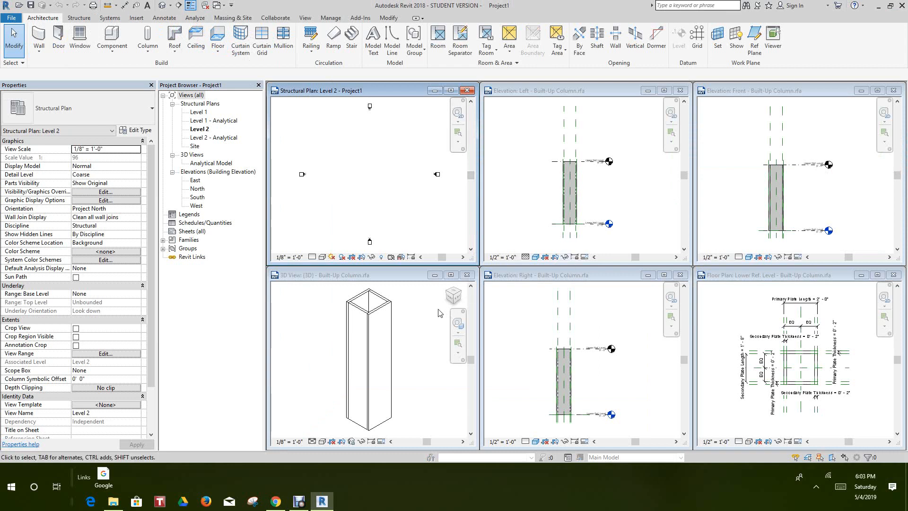
{"action": "left_click", "coordinate": [423, 317]}
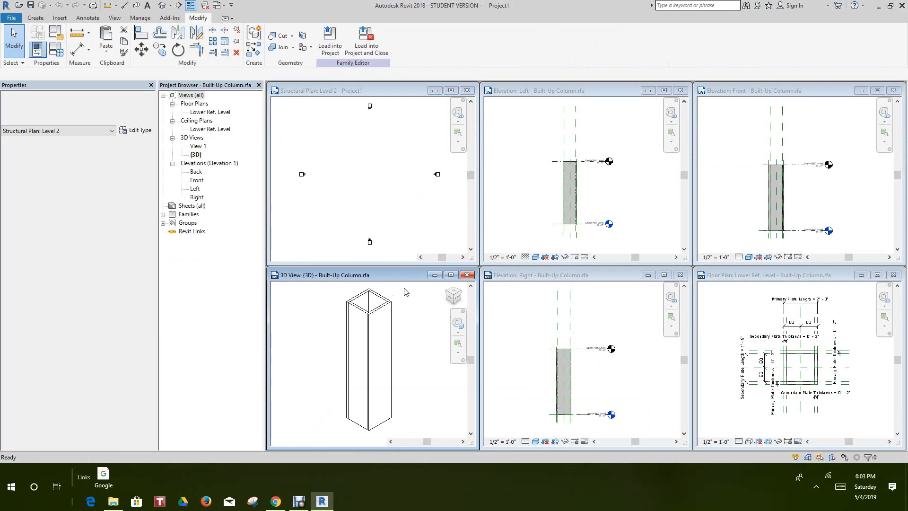
{"action": "left_click", "coordinate": [330, 39]}
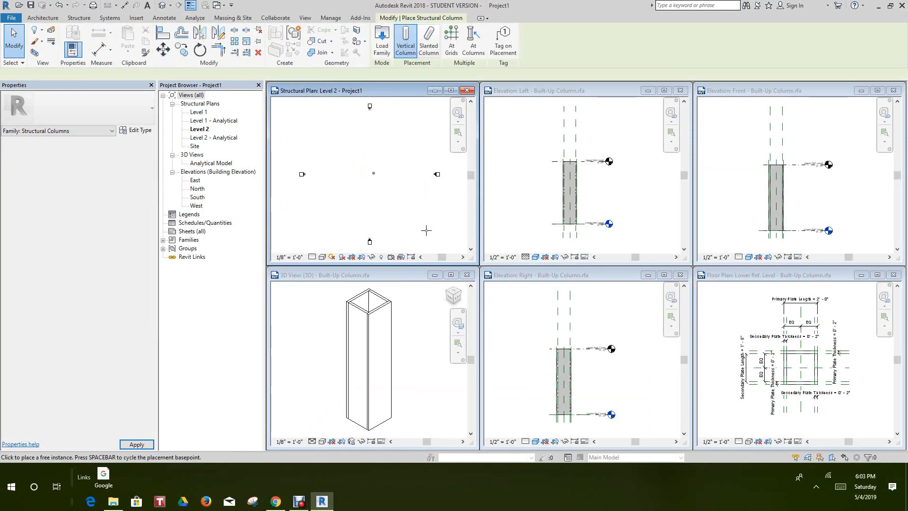
Maximize the Level 2 structural plan and place one vertical Built-Up Column near the middle of the elevation markers, with its depth to Level 1
{"action": "left_click", "coordinate": [451, 90]}
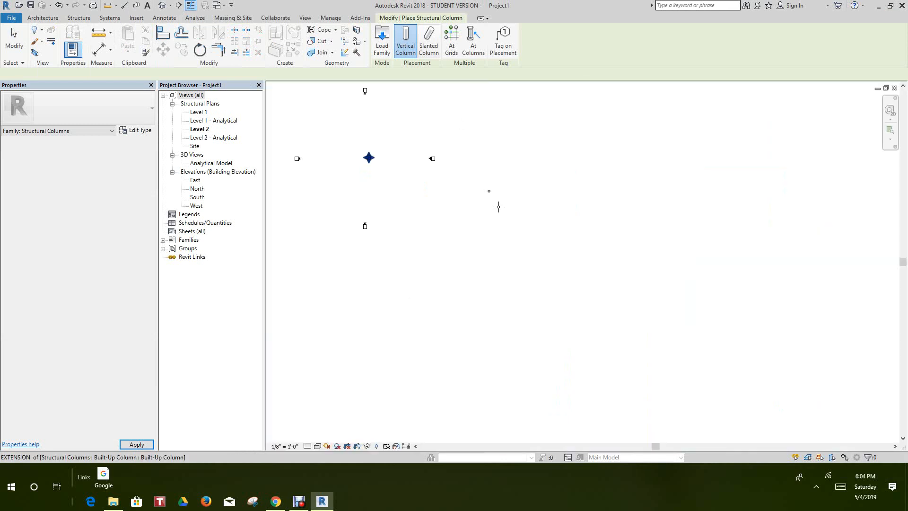
{"action": "scroll", "coordinate": [437, 199], "scroll_direction": "down", "scroll_amount": 1}
{"action": "middle_click", "coordinate": [438, 199]}
{"action": "middle_click", "coordinate": [437, 199]}
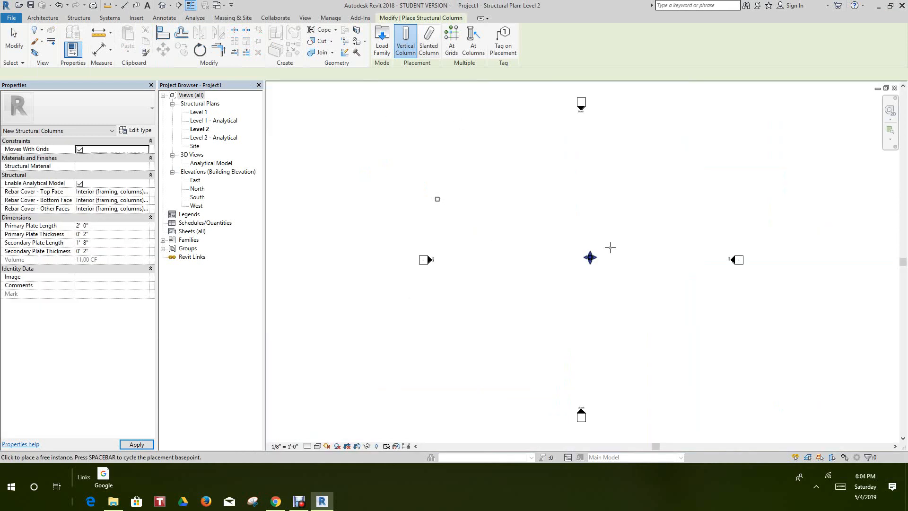
{"action": "scroll", "coordinate": [610, 246], "scroll_direction": "up", "scroll_amount": 4}
{"action": "right_click", "coordinate": [594, 240]}
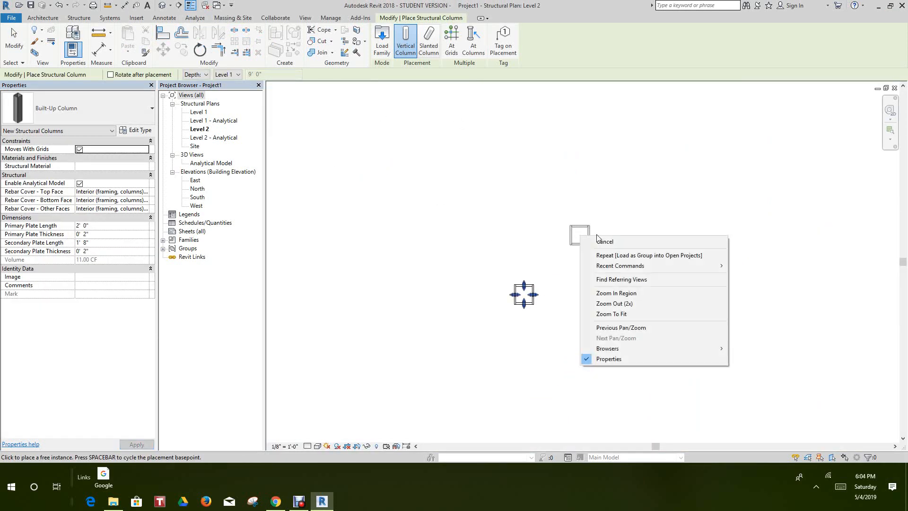
{"action": "left_click", "coordinate": [604, 241]}
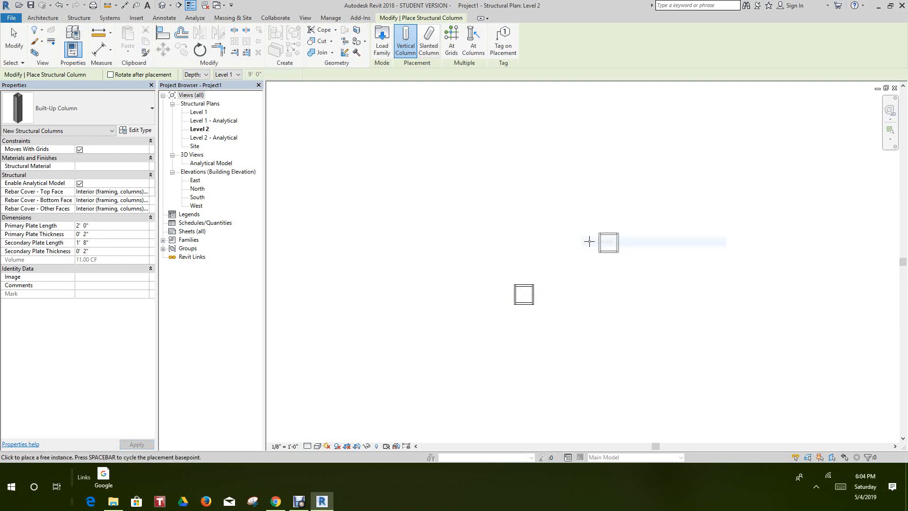
View the Level 2 - Analytical structural plan and open the default 3D view showing the whole column
{"action": "left_click", "coordinate": [219, 138]}
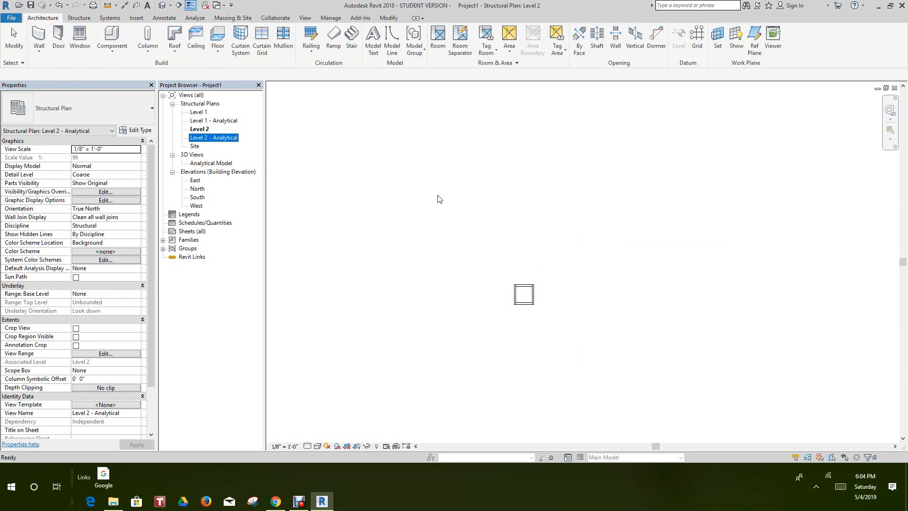
{"action": "double_click", "coordinate": [220, 141]}
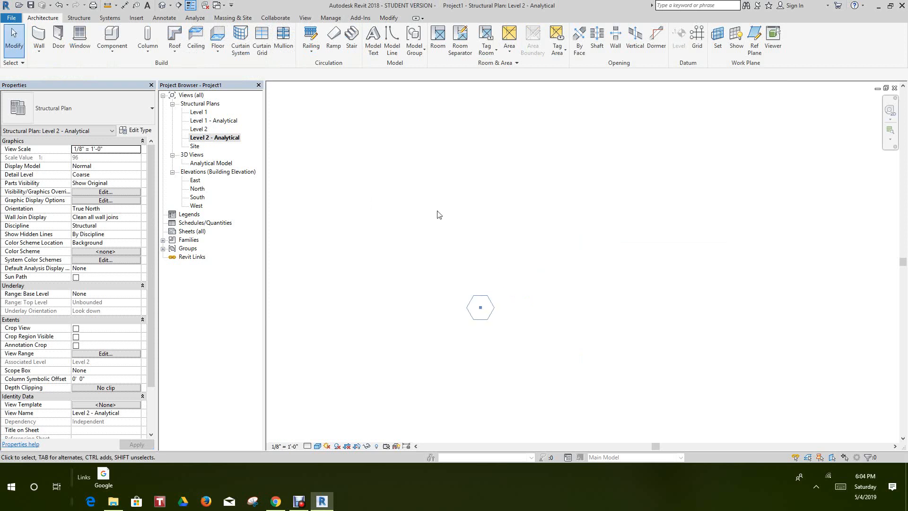
{"action": "left_click", "coordinate": [162, 5]}
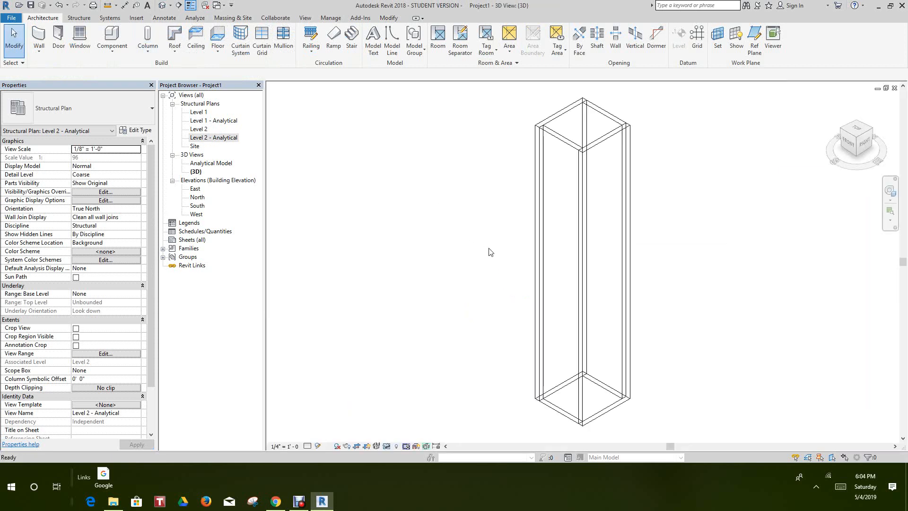
{"action": "scroll", "coordinate": [487, 256], "scroll_direction": "down", "scroll_amount": 2}
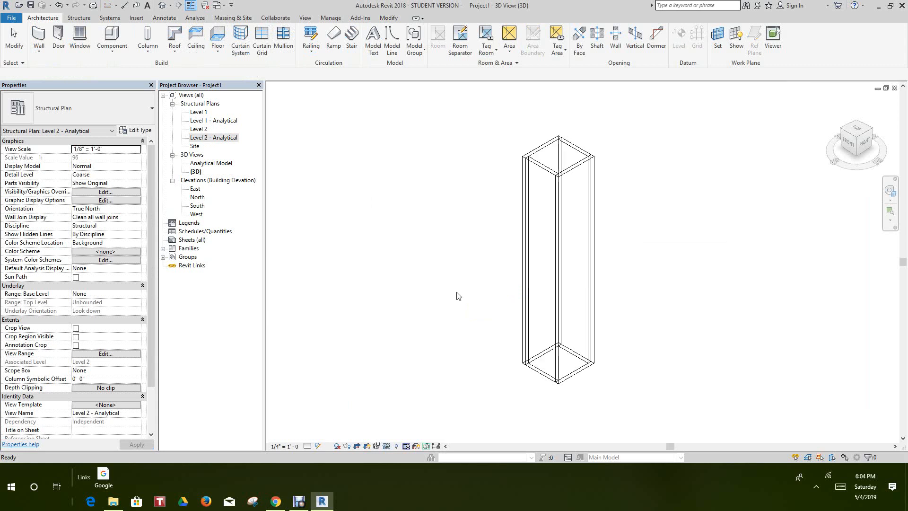
Set the 3D view's detail level to Fine and its visual style to Realistic
{"action": "left_click", "coordinate": [308, 447]}
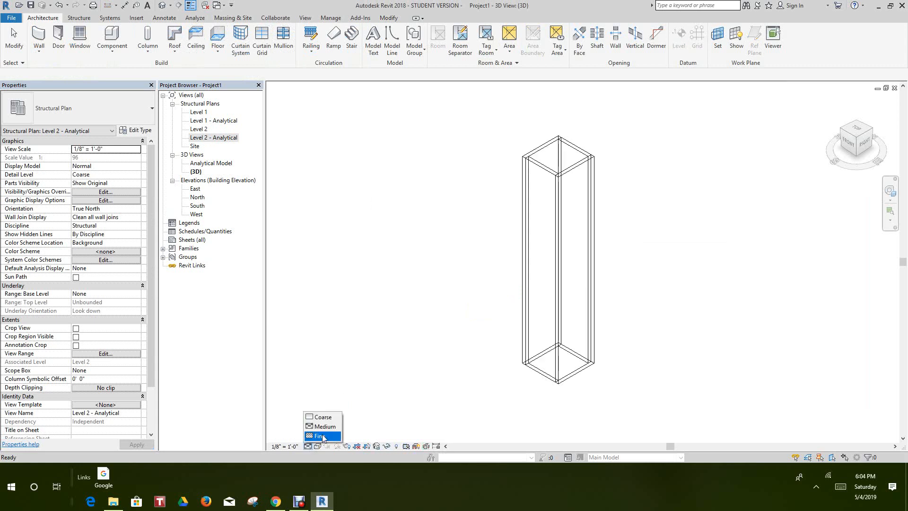
{"action": "left_click", "coordinate": [321, 436]}
{"action": "left_click", "coordinate": [318, 446]}
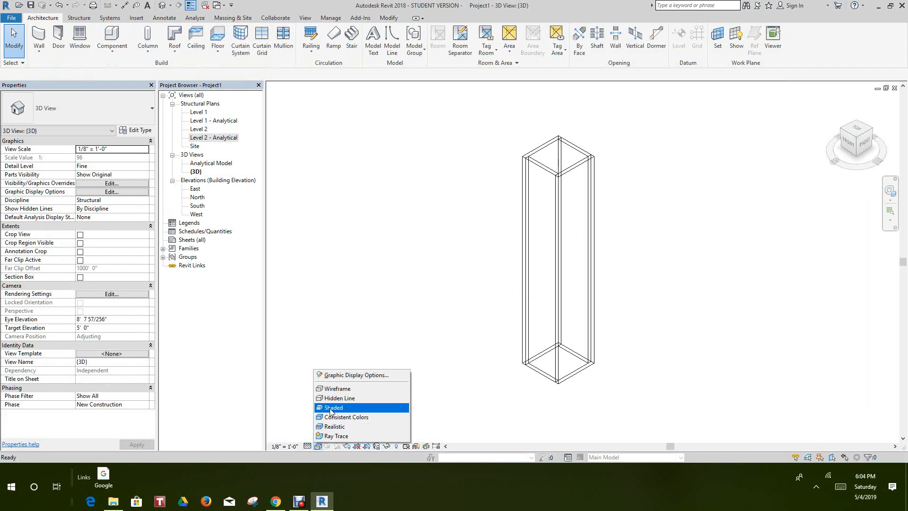
{"action": "left_click", "coordinate": [334, 425]}
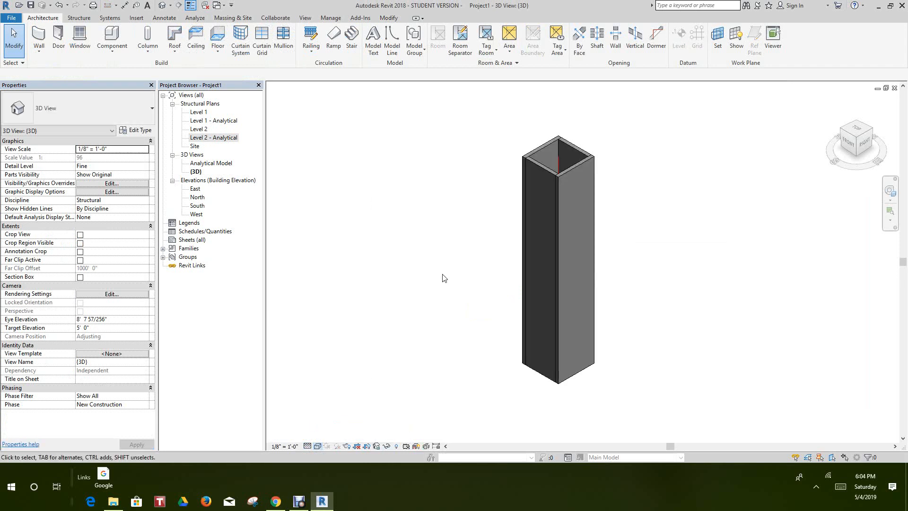
Copy the placed Built-Up Column to a spot beside the original in the 3D view
{"action": "scroll", "coordinate": [547, 215], "scroll_direction": "up", "scroll_amount": 3}
{"action": "scroll", "coordinate": [497, 276], "scroll_direction": "up", "scroll_amount": 2}
{"action": "scroll", "coordinate": [641, 228], "scroll_direction": "down", "scroll_amount": 1}
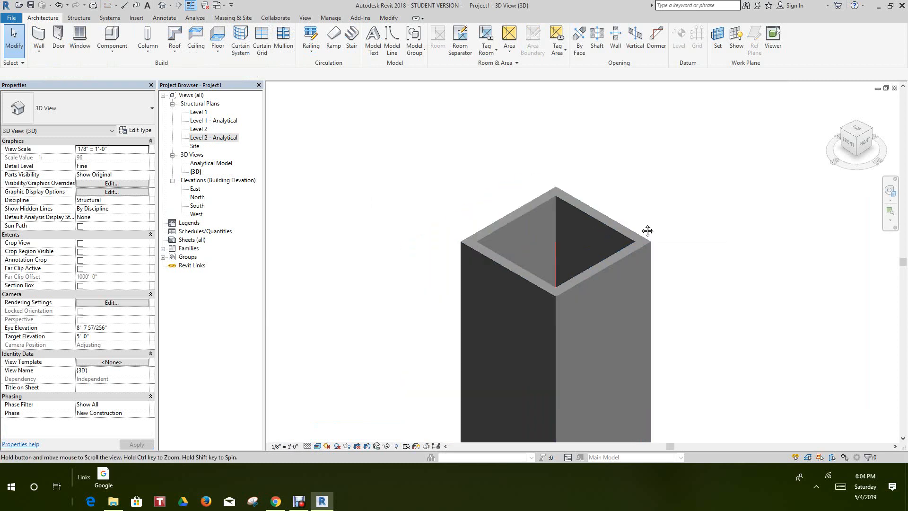
{"action": "middle_click_drag", "start_coordinate": [635, 205], "coordinate": [629, 177]}
{"action": "scroll", "coordinate": [672, 195], "scroll_direction": "down", "scroll_amount": 4}
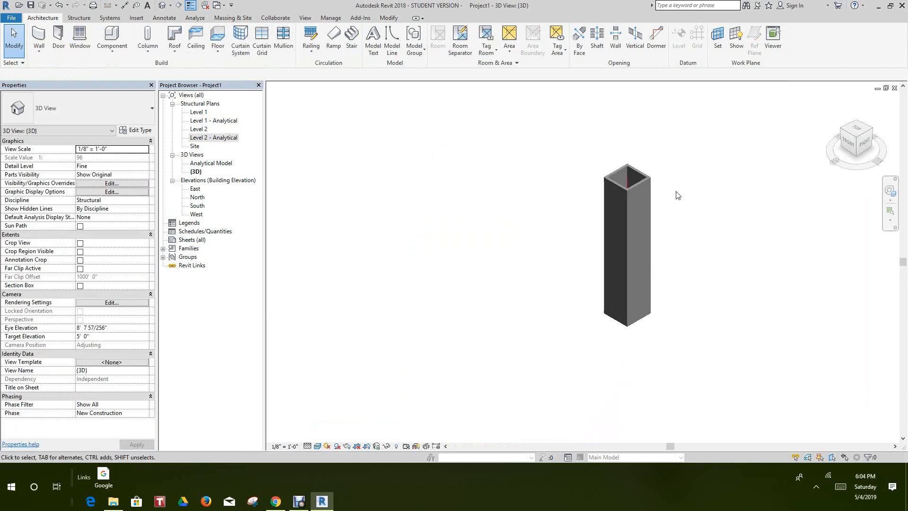
{"action": "middle_click_drag", "start_coordinate": [654, 207], "coordinate": [478, 205]}
{"action": "scroll", "coordinate": [495, 235], "scroll_direction": "down", "scroll_amount": 1}
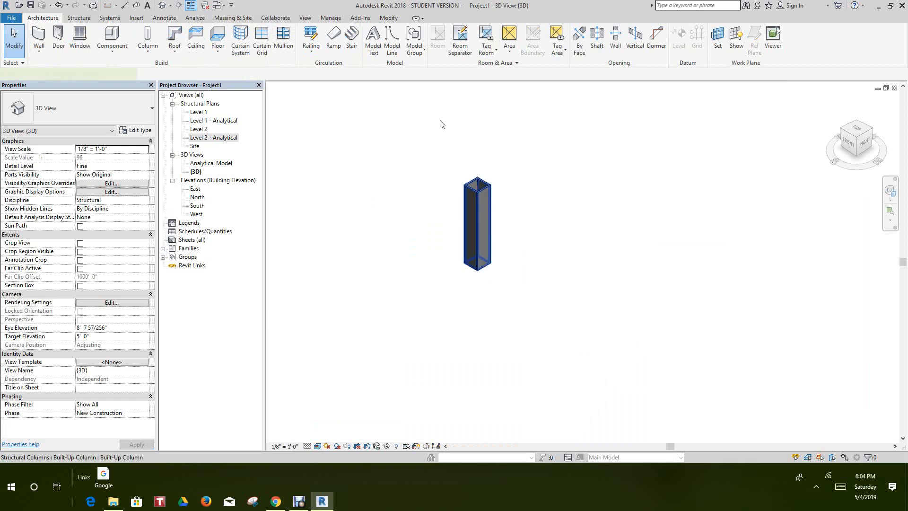
{"action": "left_click", "coordinate": [178, 50]}
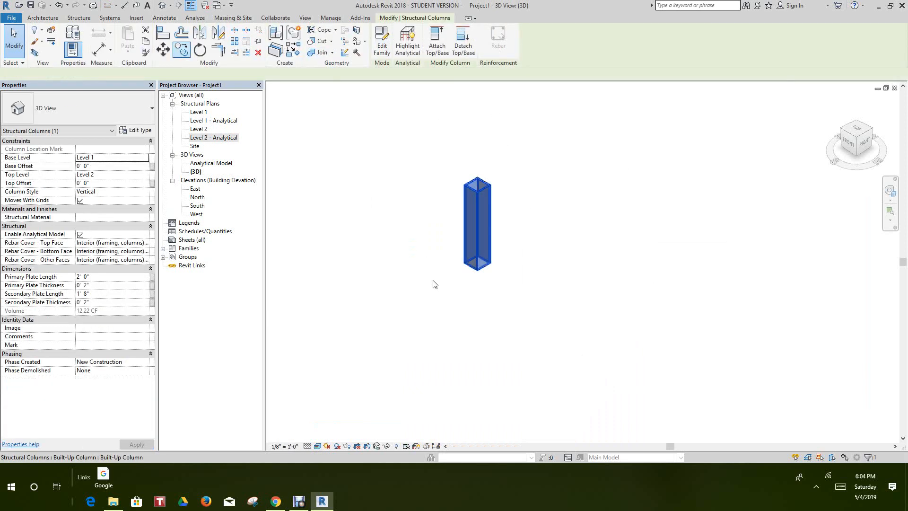
{"action": "left_click", "coordinate": [515, 282]}
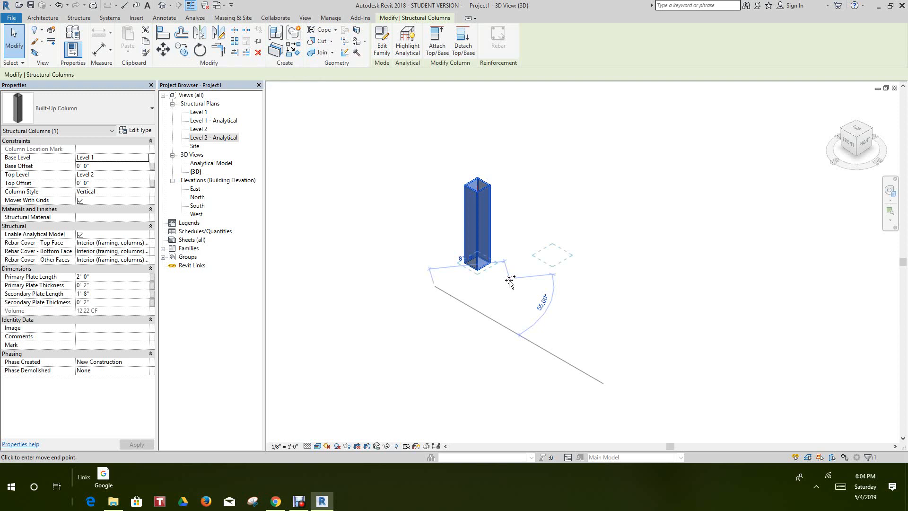
{"action": "left_click", "coordinate": [550, 260]}
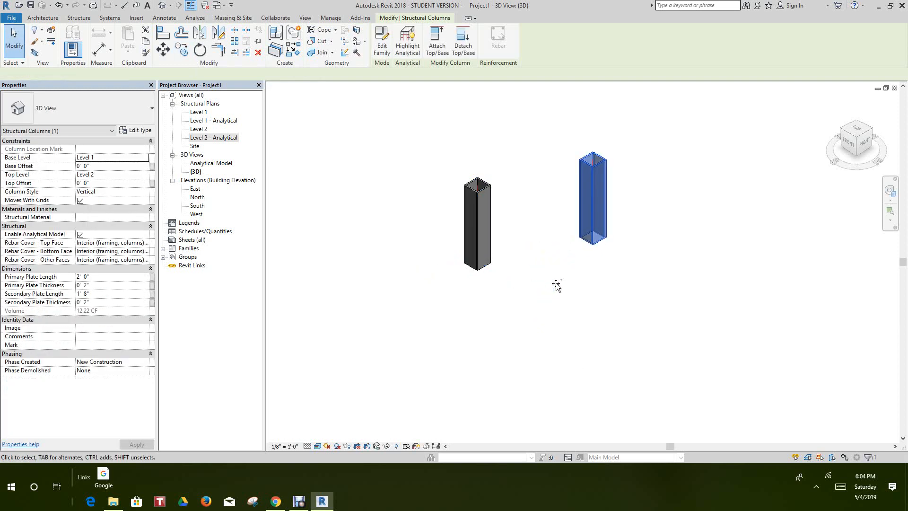
{"action": "key", "text": "Escape"}
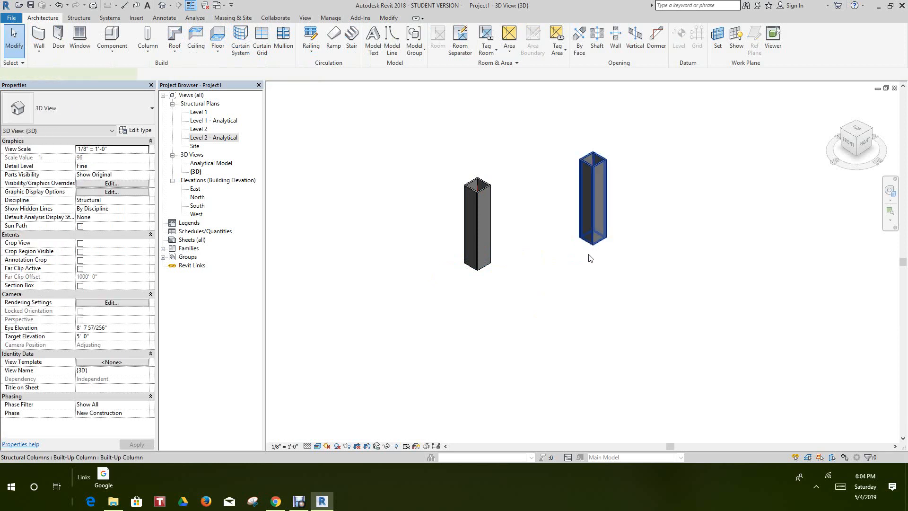
Duplicate the copied column's type under the name Built-Up Column 2
{"action": "left_click", "coordinate": [589, 256]}
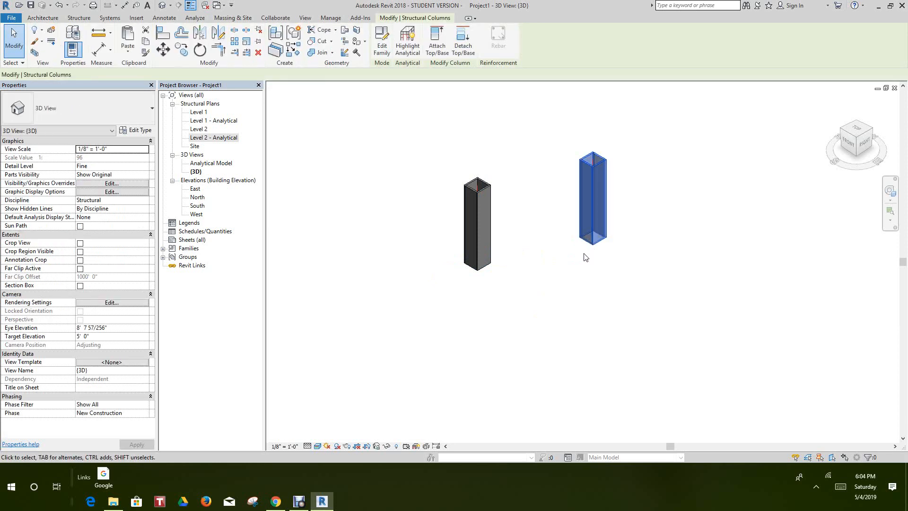
{"action": "left_click", "coordinate": [142, 131]}
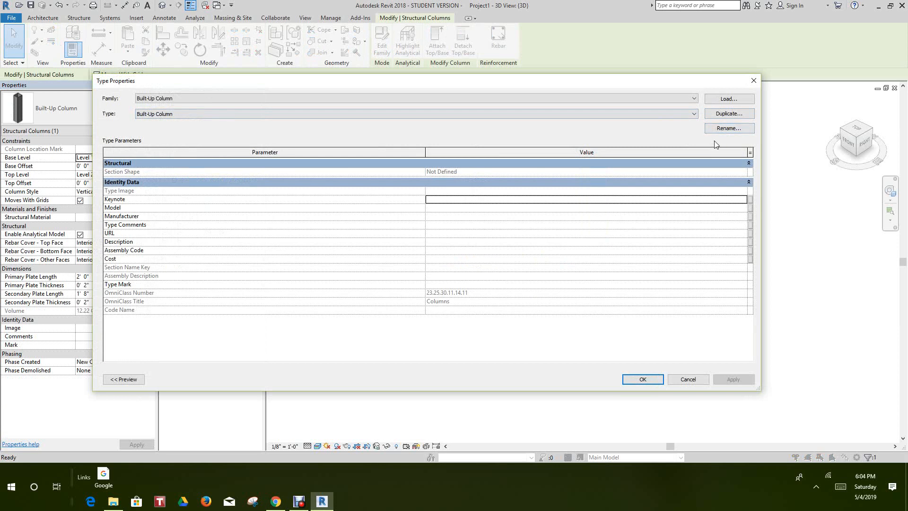
{"action": "left_click", "coordinate": [730, 118]}
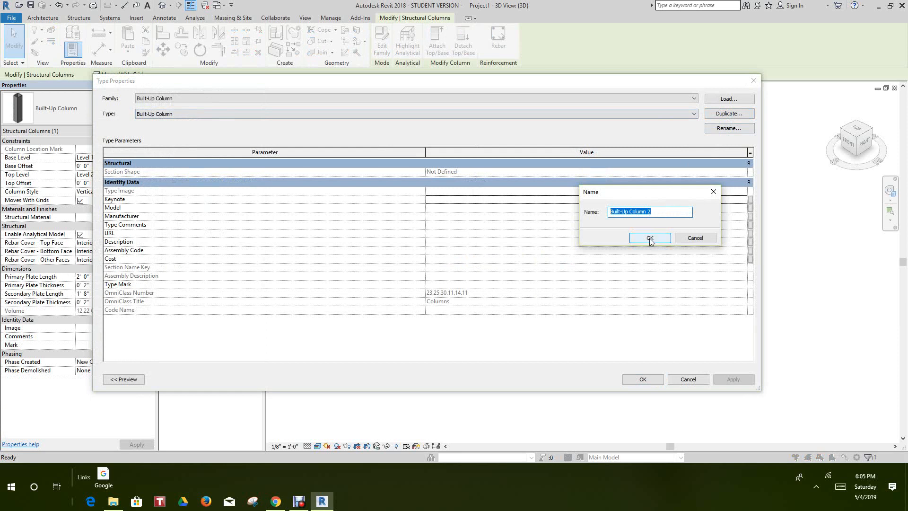
{"action": "left_click", "coordinate": [650, 238]}
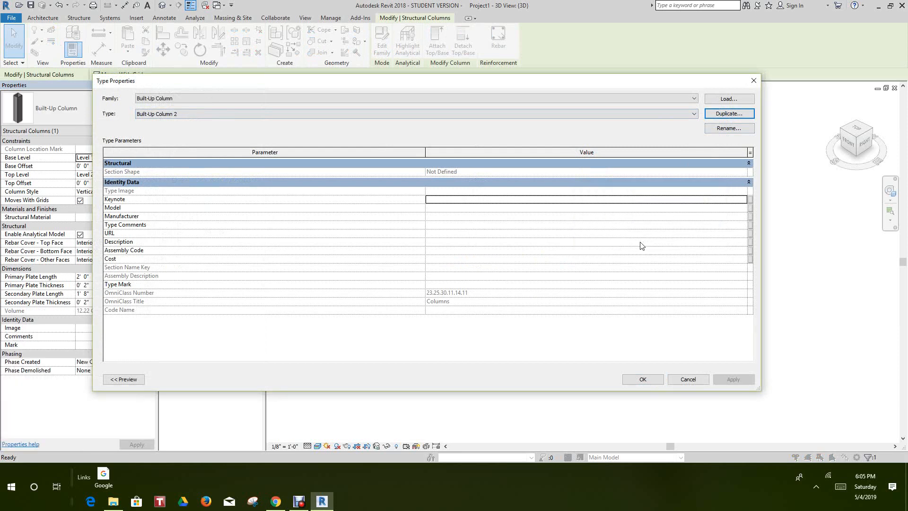
{"action": "left_click", "coordinate": [642, 379]}
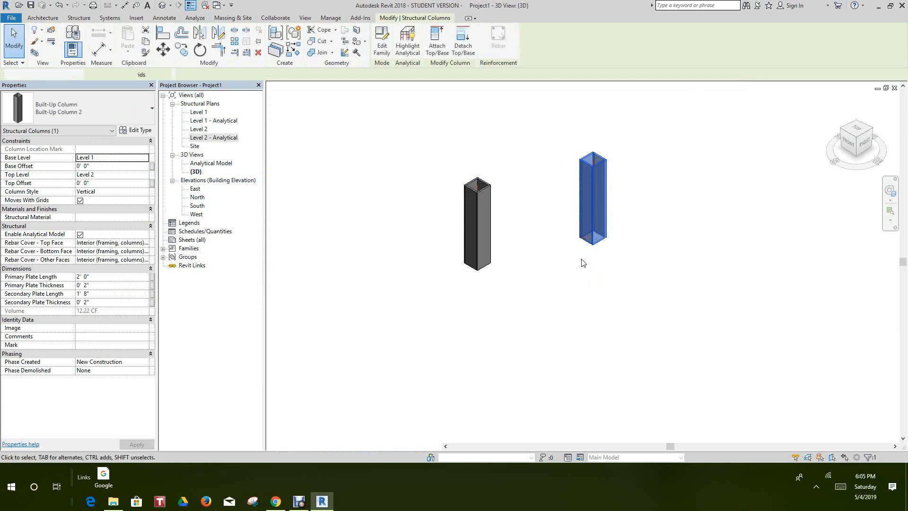
{"action": "left_click", "coordinate": [577, 273]}
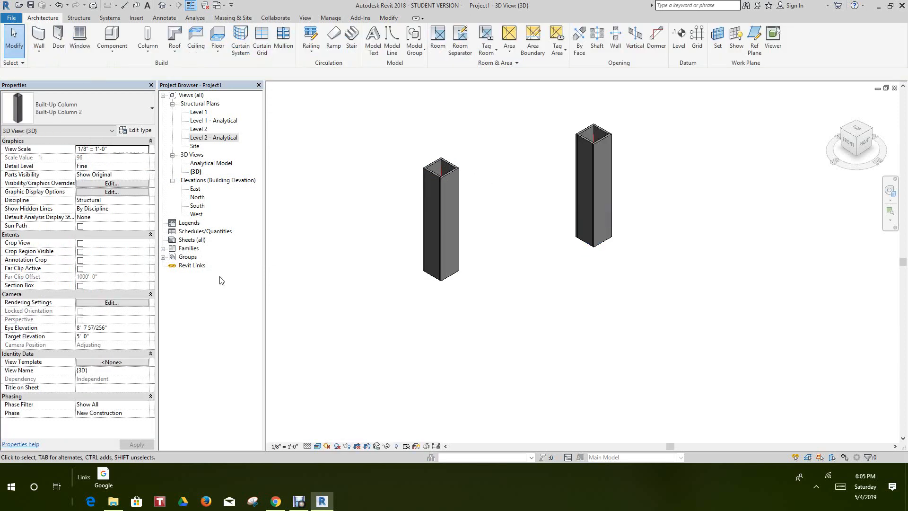
Set the copied column's primary plate length to 4' 0", secondary plate length to 5' 8" and both plate thicknesses to 0' 1"
{"action": "left_click", "coordinate": [601, 248]}
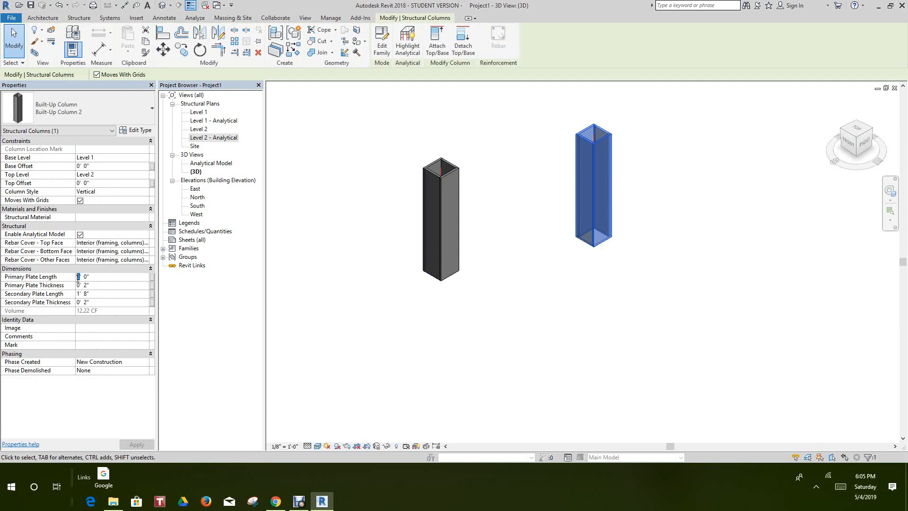
{"action": "type", "text": "4"}
{"action": "left_click", "coordinate": [79, 294]}
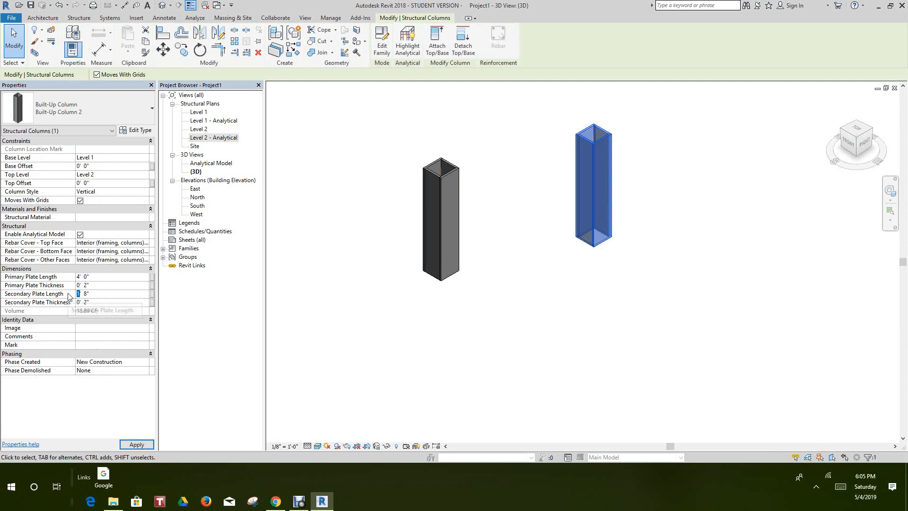
{"action": "type", "text": "5"}
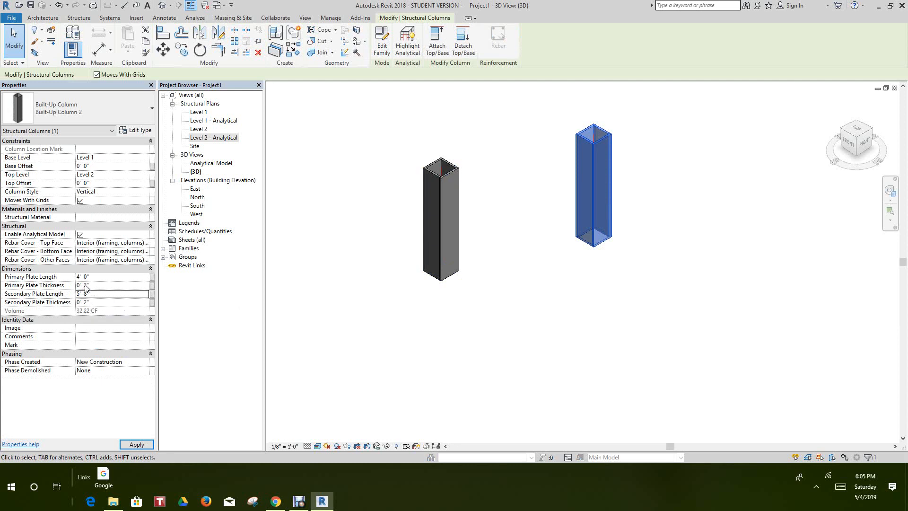
{"action": "double_click", "coordinate": [85, 286]}
{"action": "left_click", "coordinate": [85, 306]}
{"action": "left_click", "coordinate": [85, 304]}
{"action": "left_click", "coordinate": [498, 349]}
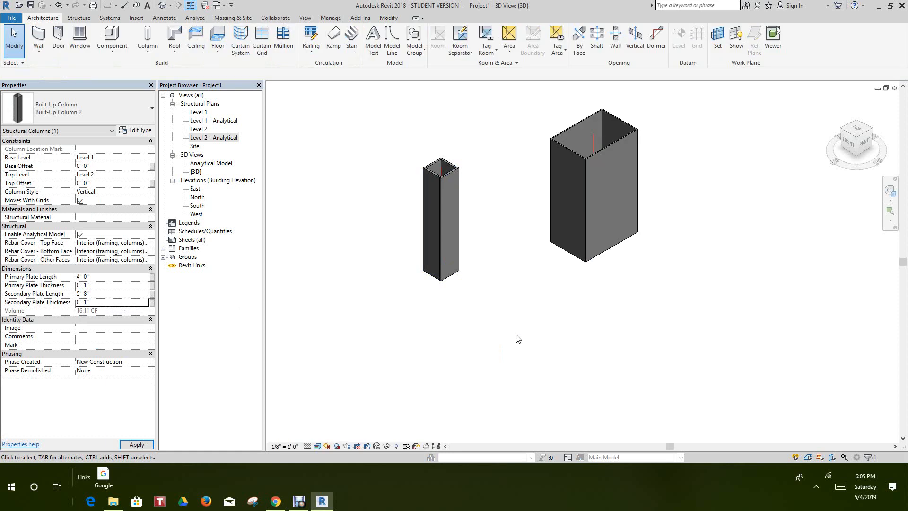
Examine the resized column's open top, its thin plates and the analytical line inside it
{"action": "middle_click_drag", "start_coordinate": [499, 360], "coordinate": [517, 363]}
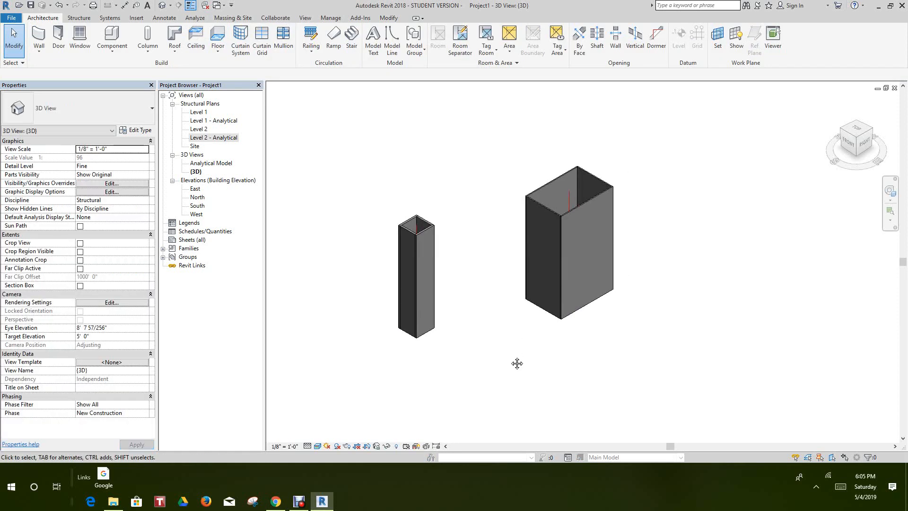
{"action": "scroll", "coordinate": [571, 197], "scroll_direction": "up", "scroll_amount": 5}
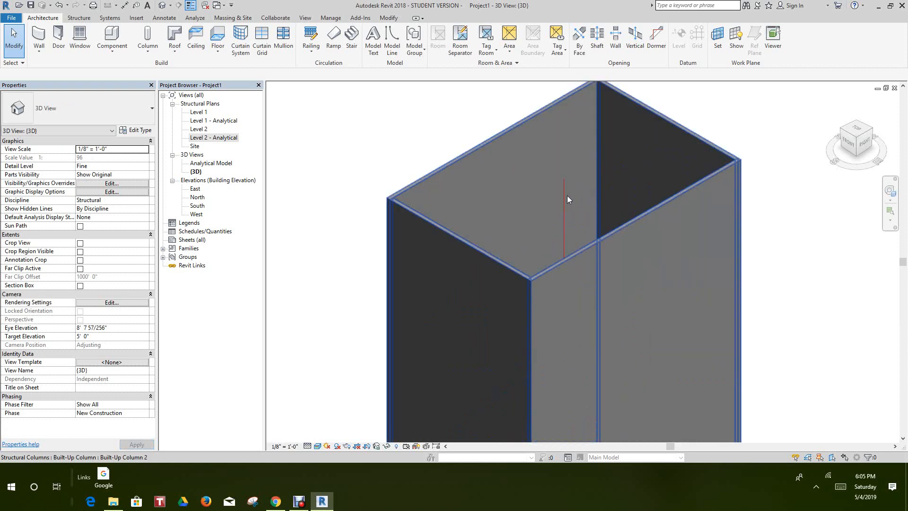
{"action": "scroll", "coordinate": [563, 186], "scroll_direction": "down", "scroll_amount": 3}
{"action": "scroll", "coordinate": [563, 185], "scroll_direction": "up", "scroll_amount": 5}
{"action": "scroll", "coordinate": [563, 185], "scroll_direction": "down", "scroll_amount": 2}
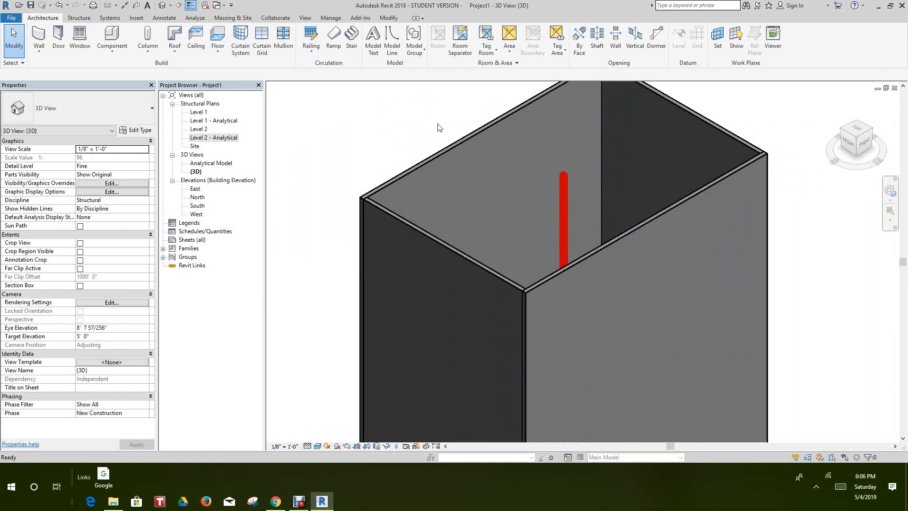
{"action": "scroll", "coordinate": [519, 195], "scroll_direction": "down", "scroll_amount": 2}
{"action": "scroll", "coordinate": [555, 188], "scroll_direction": "down", "scroll_amount": 5}
In the North elevation, set the base offset of the Built-Up Column 2 instance to 1' 0"
{"action": "double_click", "coordinate": [198, 198]}
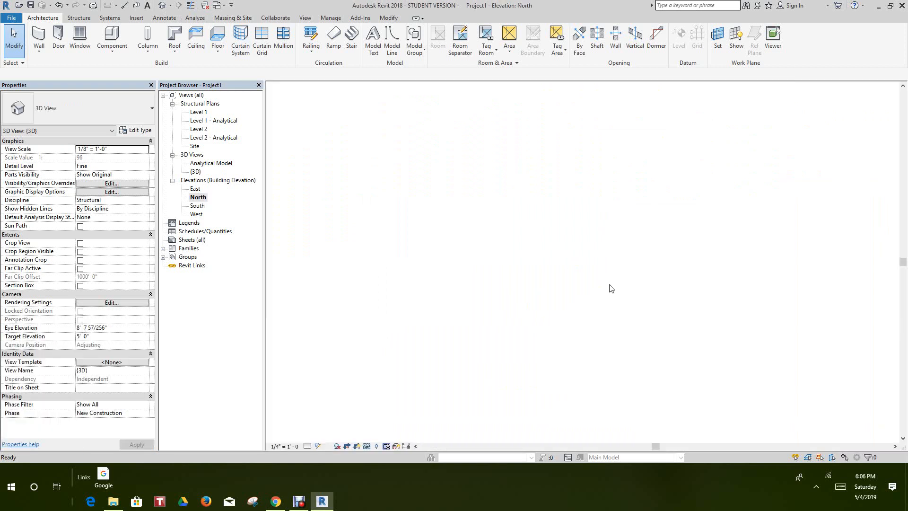
{"action": "scroll", "coordinate": [570, 253], "scroll_direction": "up", "scroll_amount": 5}
{"action": "scroll", "coordinate": [549, 230], "scroll_direction": "up", "scroll_amount": 2}
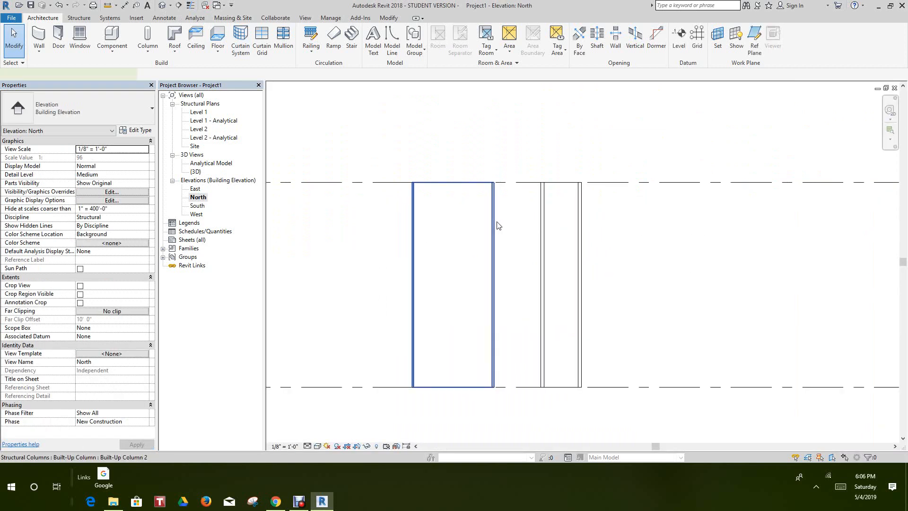
{"action": "left_click", "coordinate": [497, 225]}
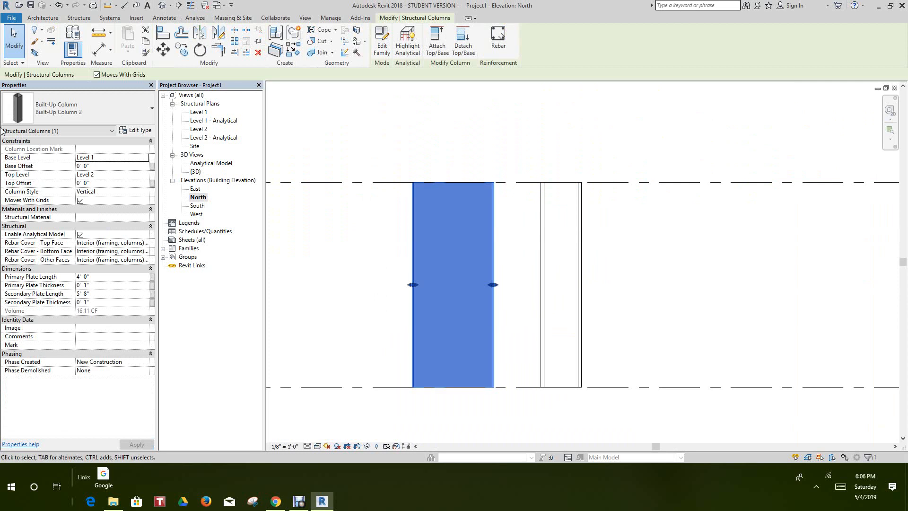
{"action": "left_click", "coordinate": [86, 167]}
{"action": "type", "text": "1"}
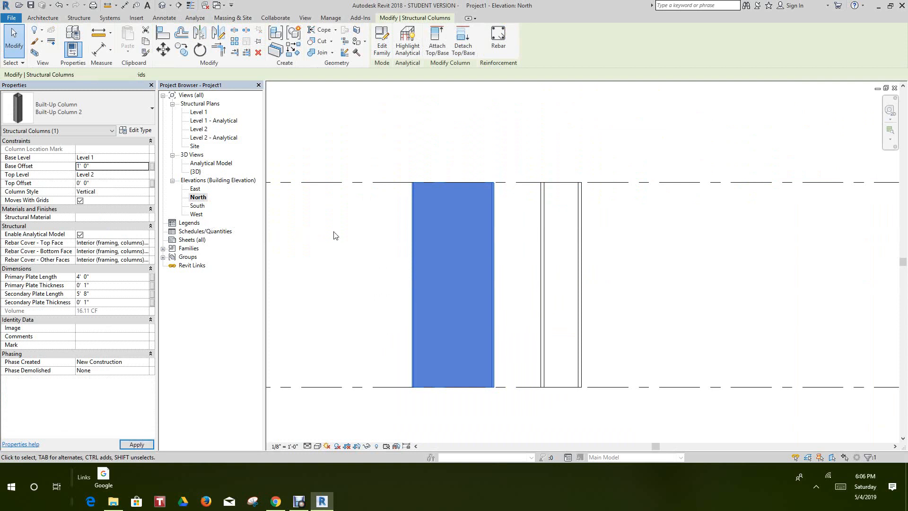
{"action": "left_click", "coordinate": [312, 212]}
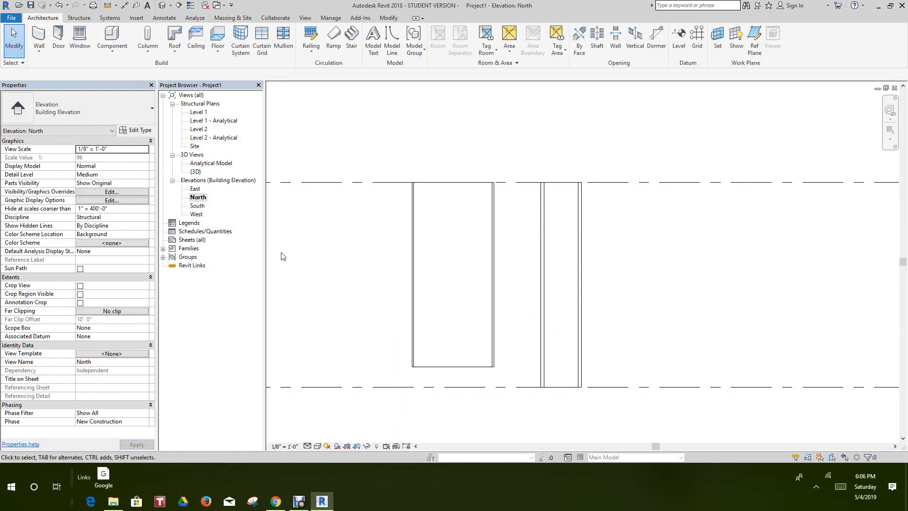
Return to the default 3D view and select the original, smaller Built-Up Column
{"action": "left_click", "coordinate": [162, 5]}
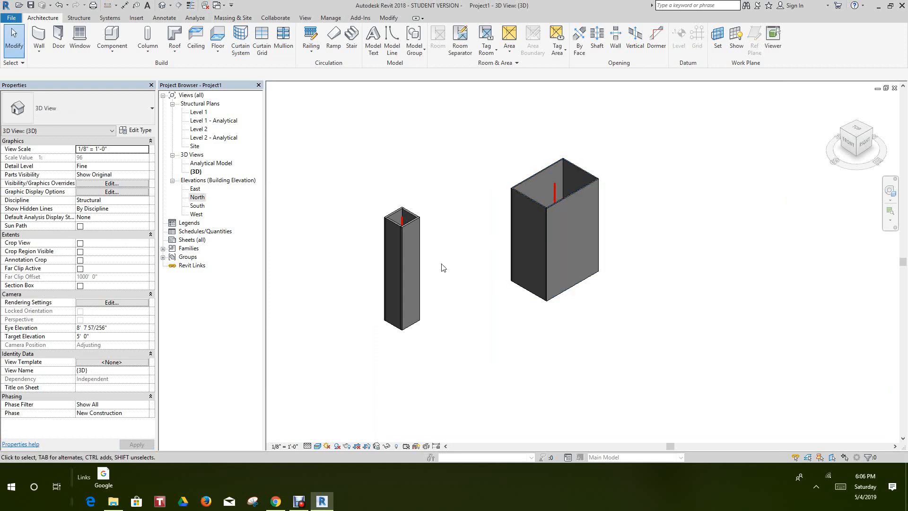
{"action": "left_click", "coordinate": [434, 280]}
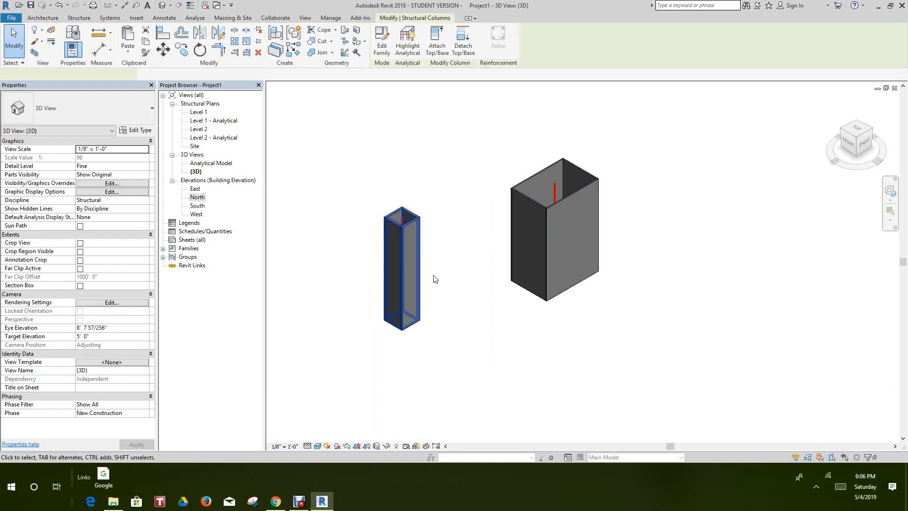